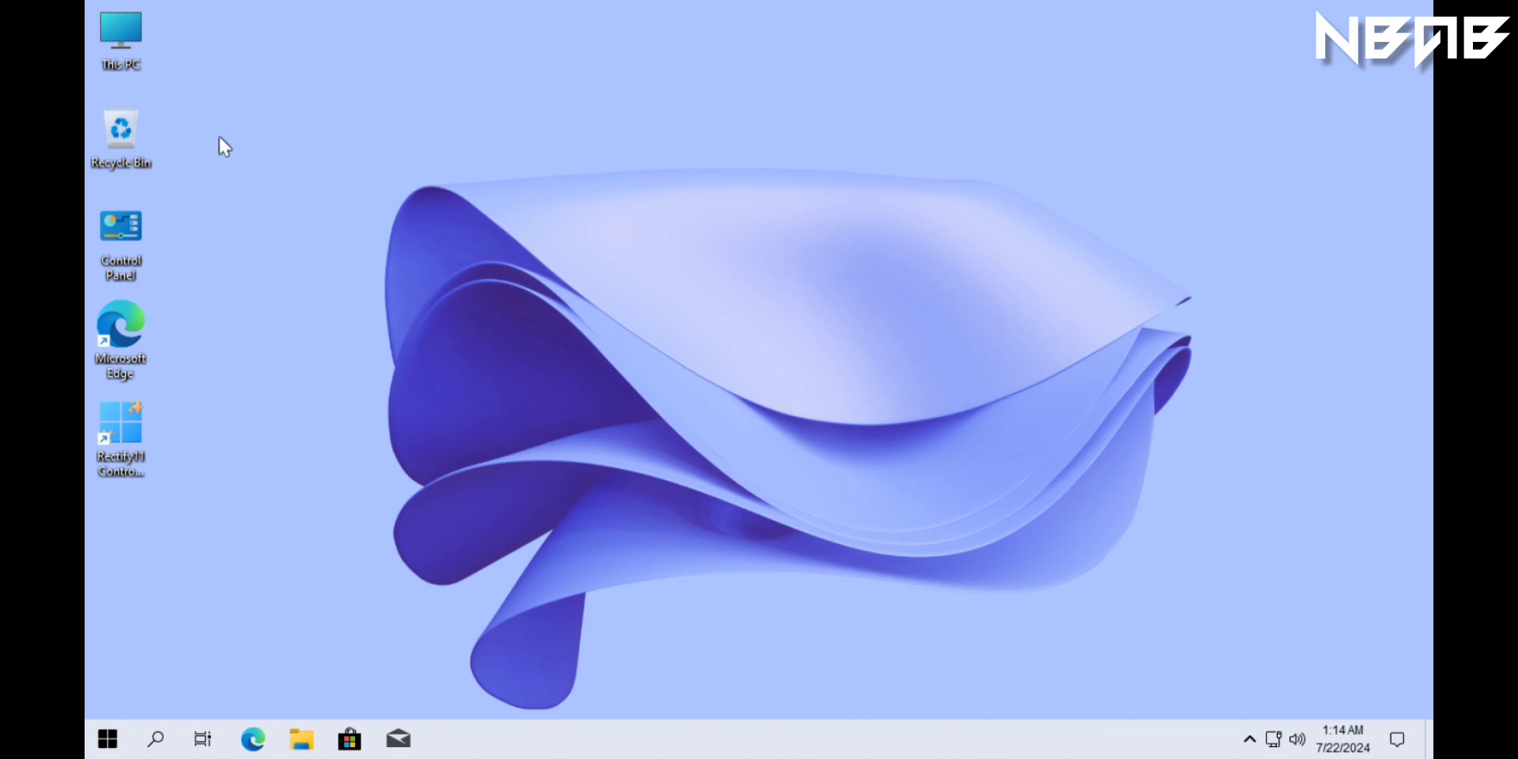
# Step: Check the Windows version in This PC's properties, and close Settings and the Rectify11 What's new window
pyautogui.rightClick(109, 48)
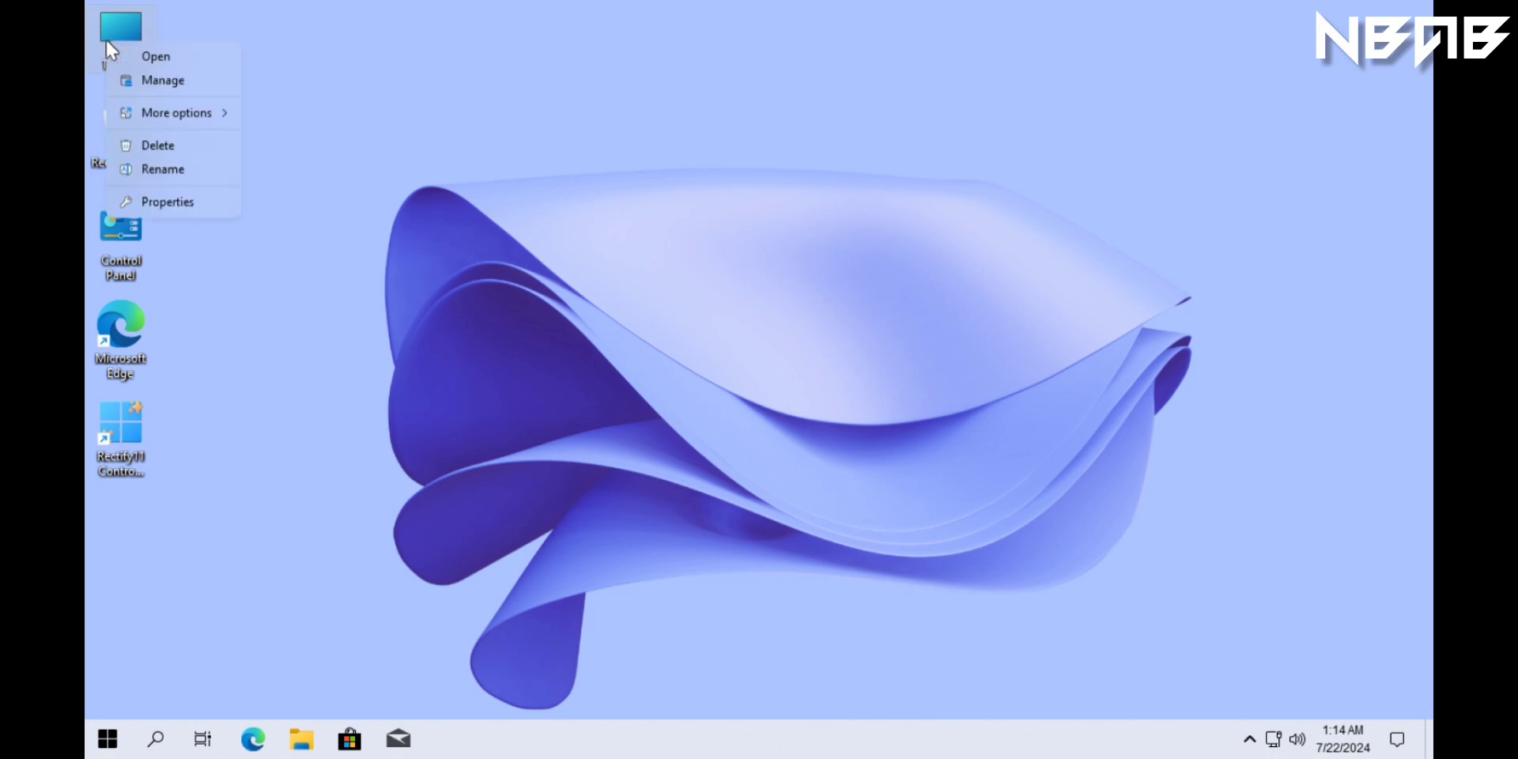
pyautogui.click(176, 202)
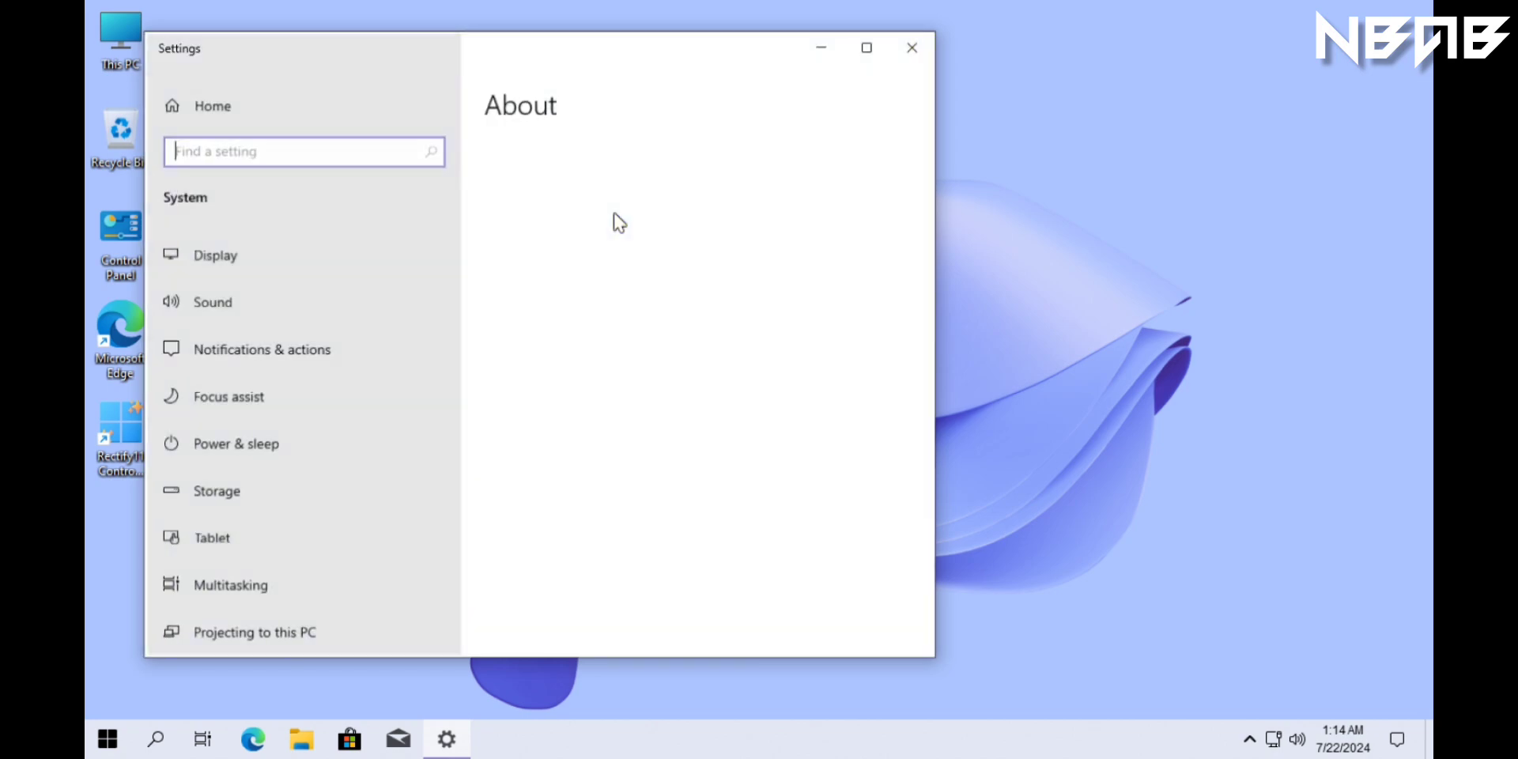
pyautogui.scroll(-10, 751, 365)
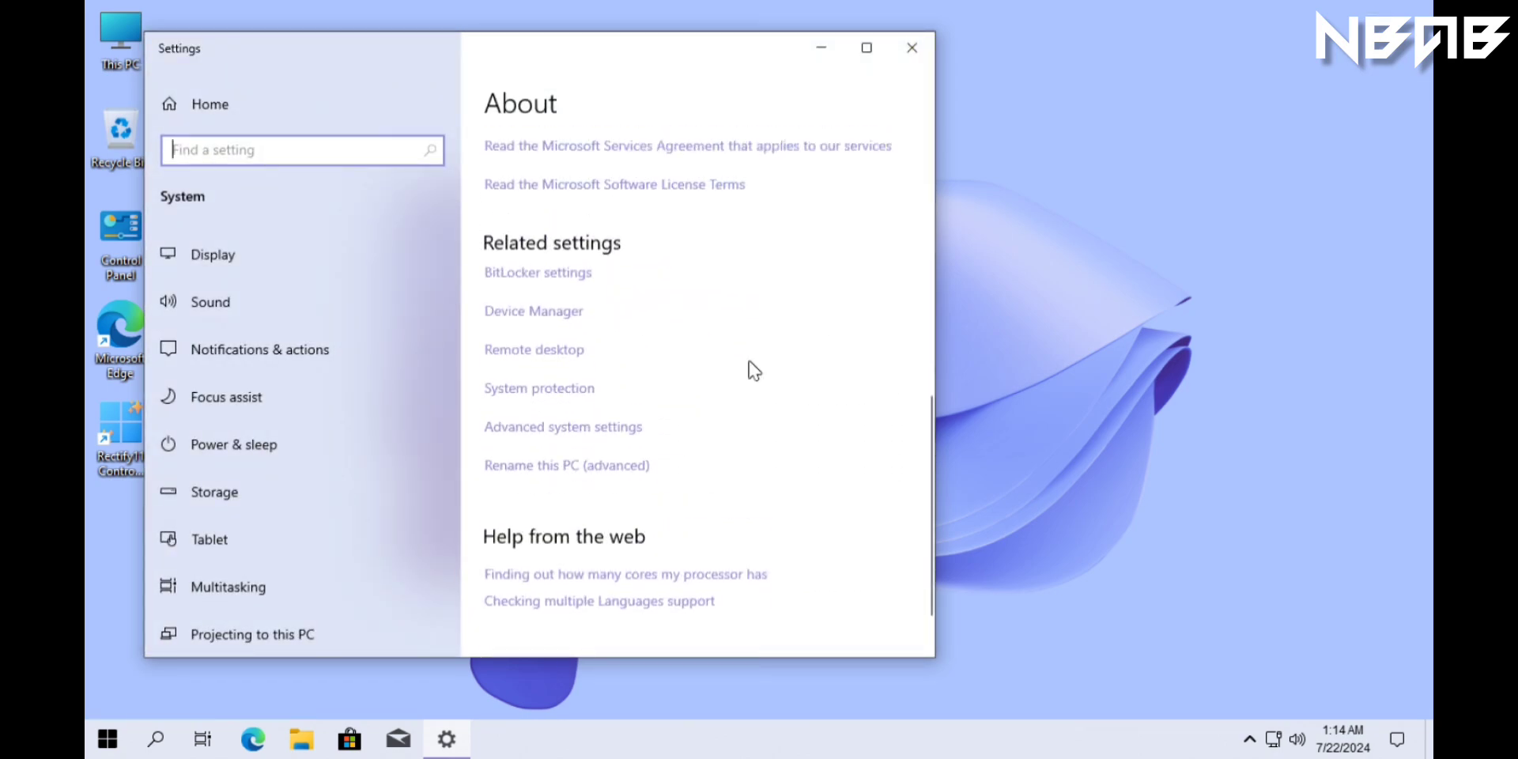
pyautogui.scroll(5, 752, 365)
pyautogui.moveTo(645, 349); pyautogui.dragTo(601, 346)
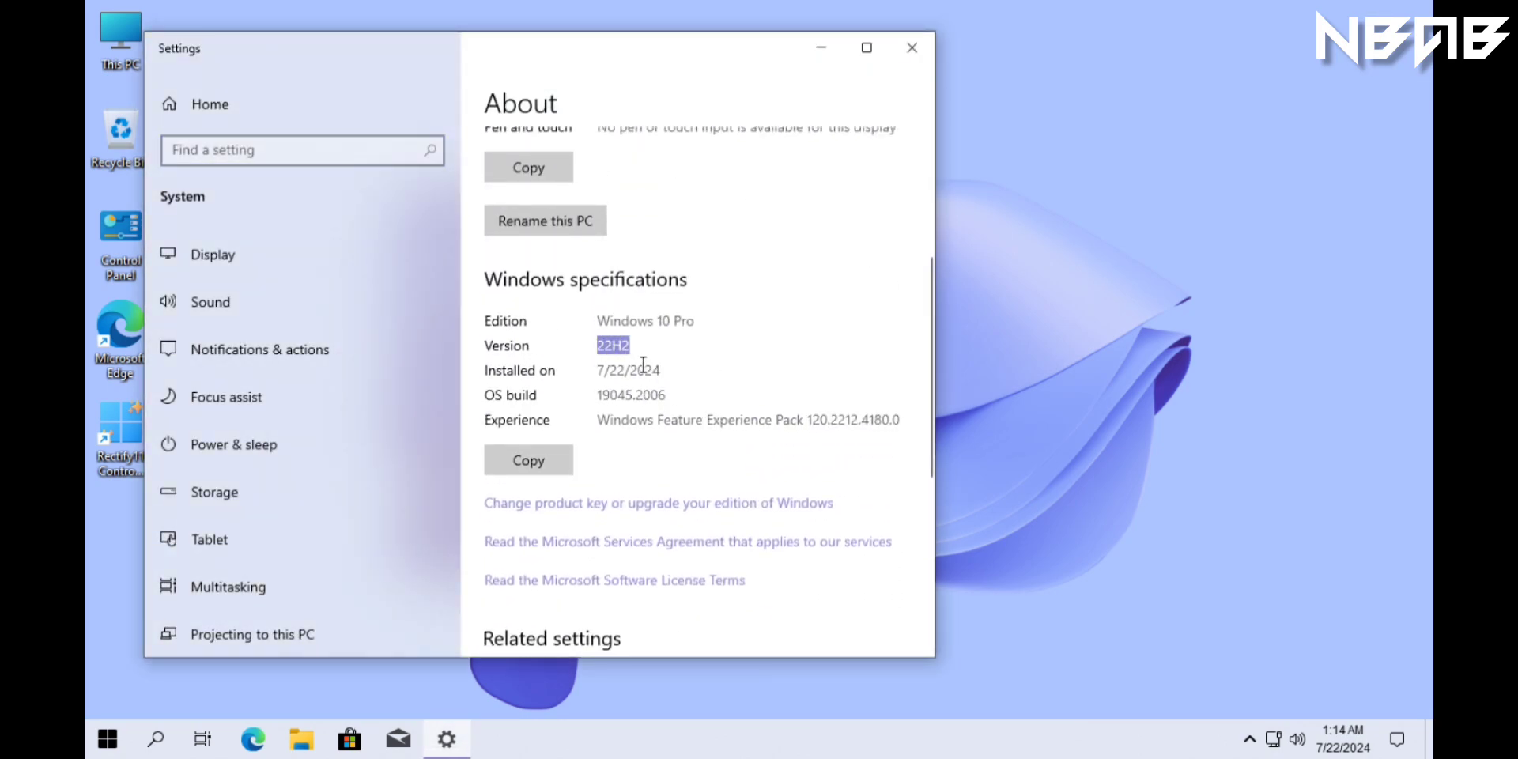
pyautogui.click(691, 348)
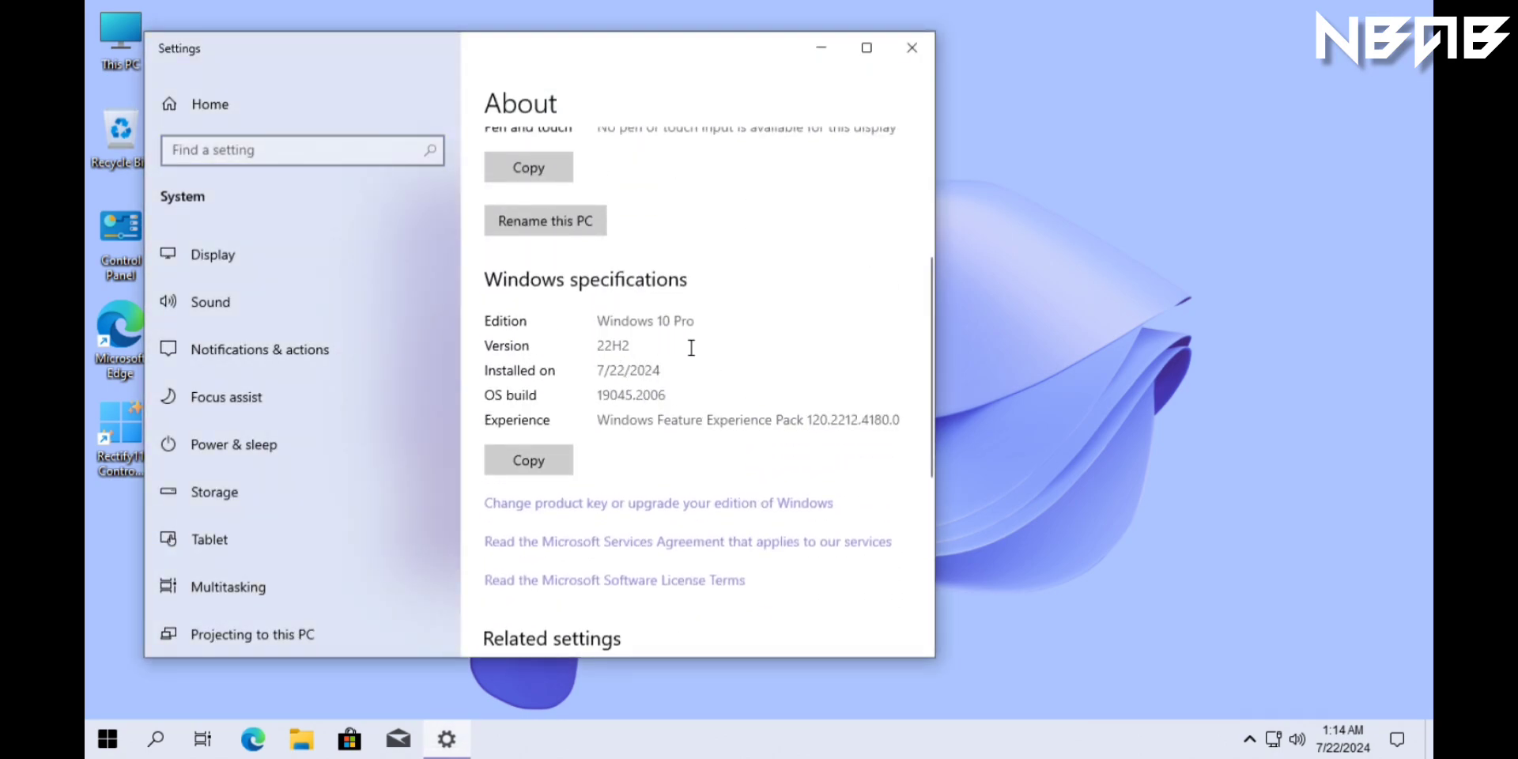
pyautogui.click(911, 47)
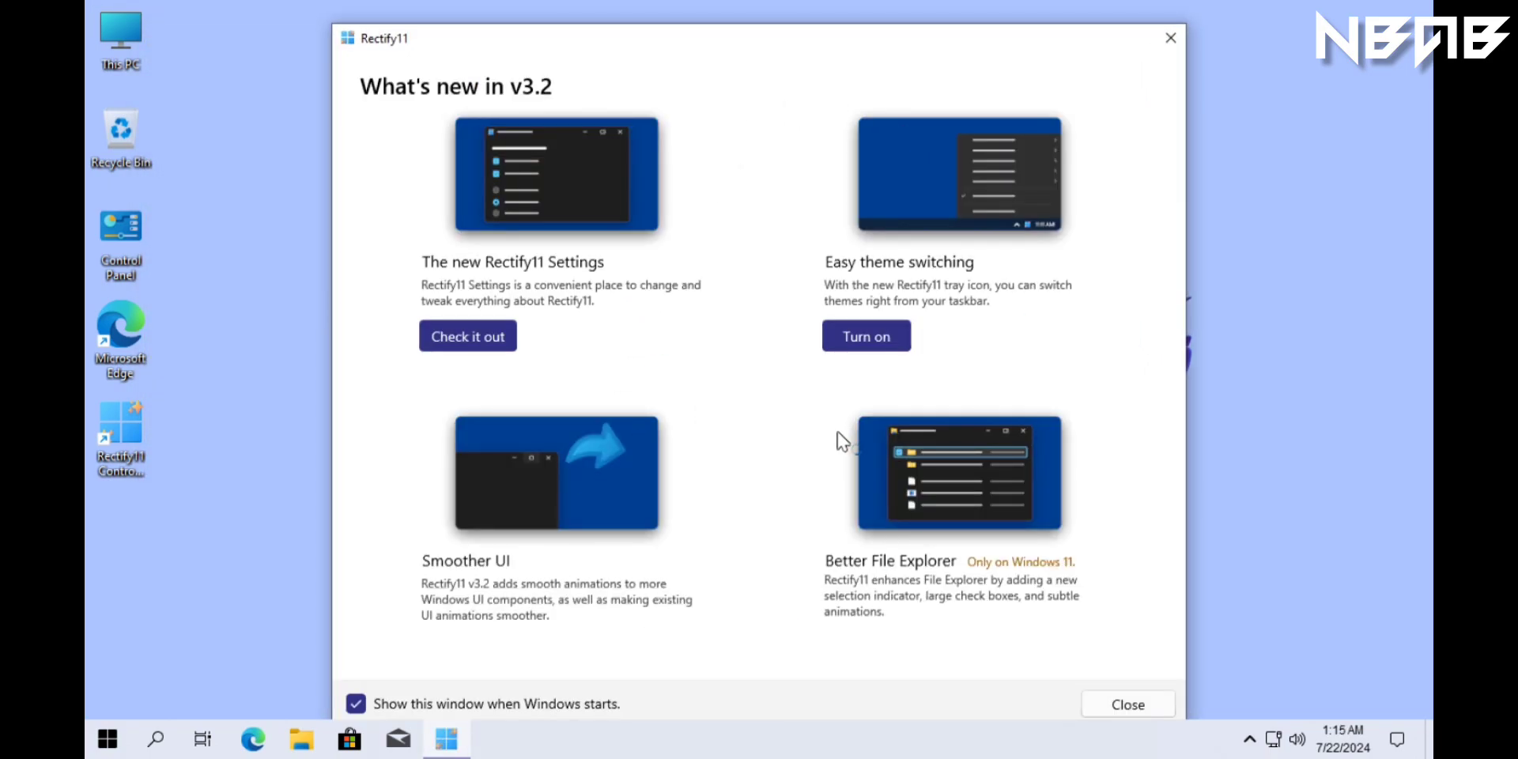
pyautogui.click(1121, 704)
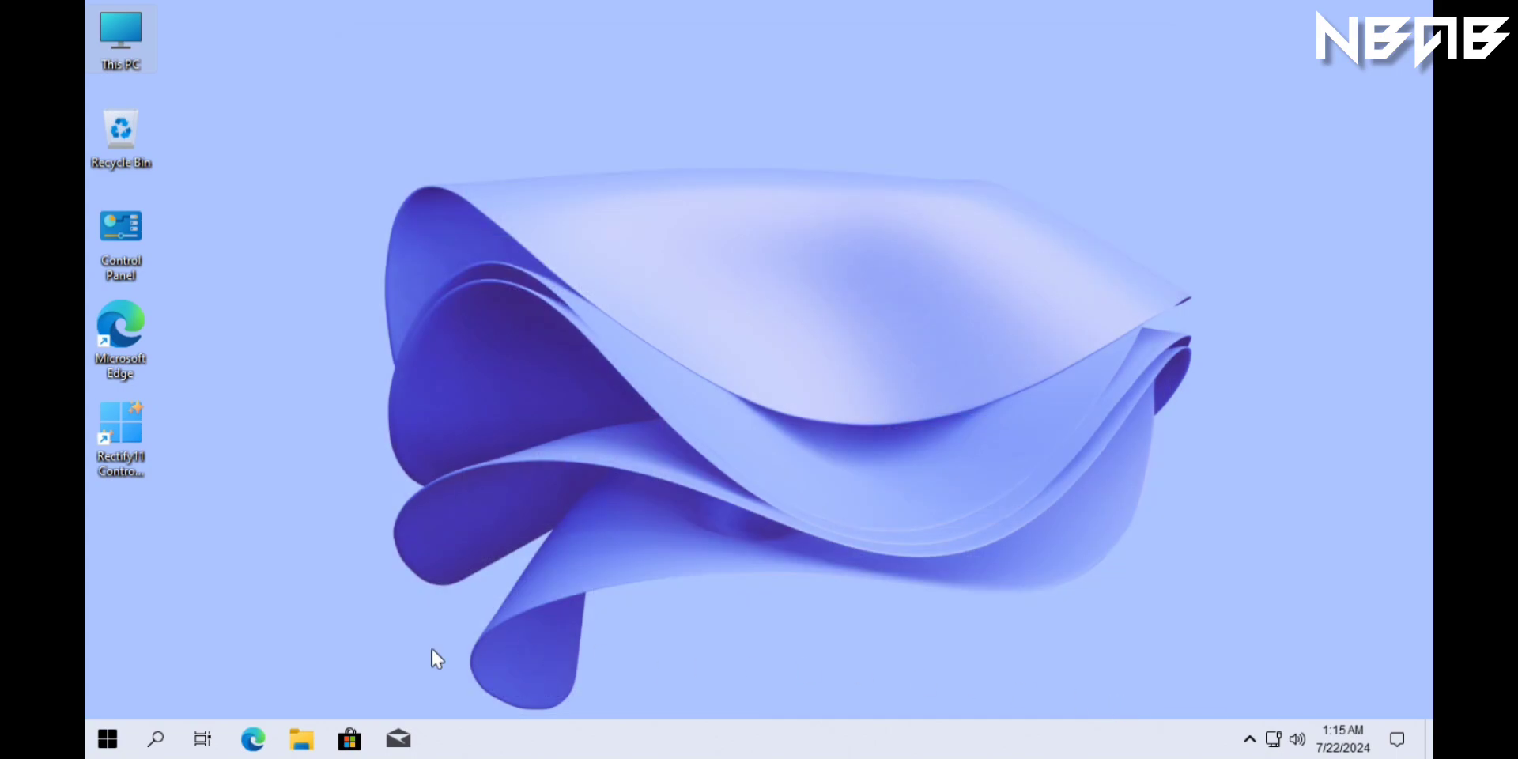
# Step: Look through the Start menu's app list down to its end, including the contents of the 8GadgetPack folder
pyautogui.click(107, 739)
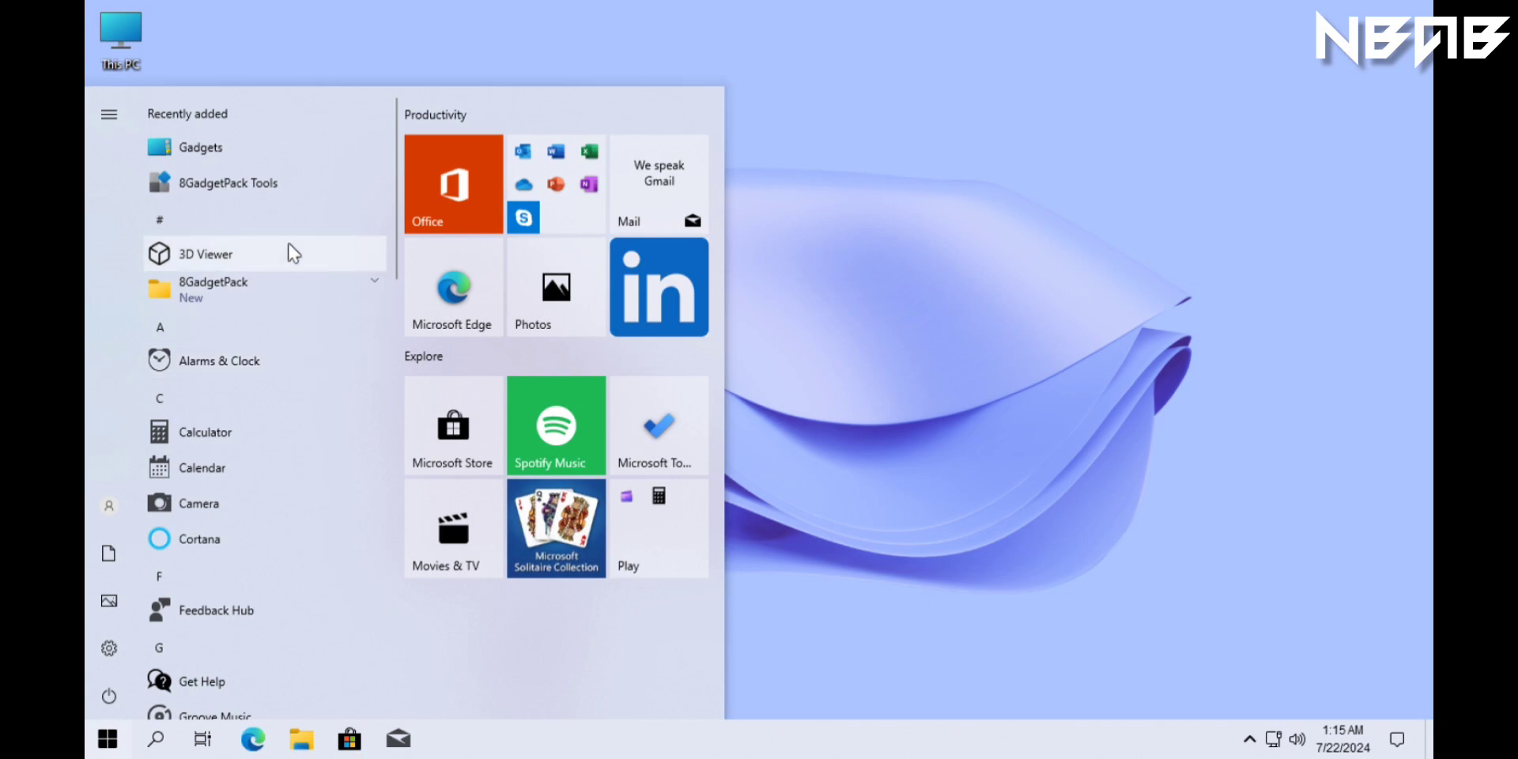
pyautogui.click(280, 291)
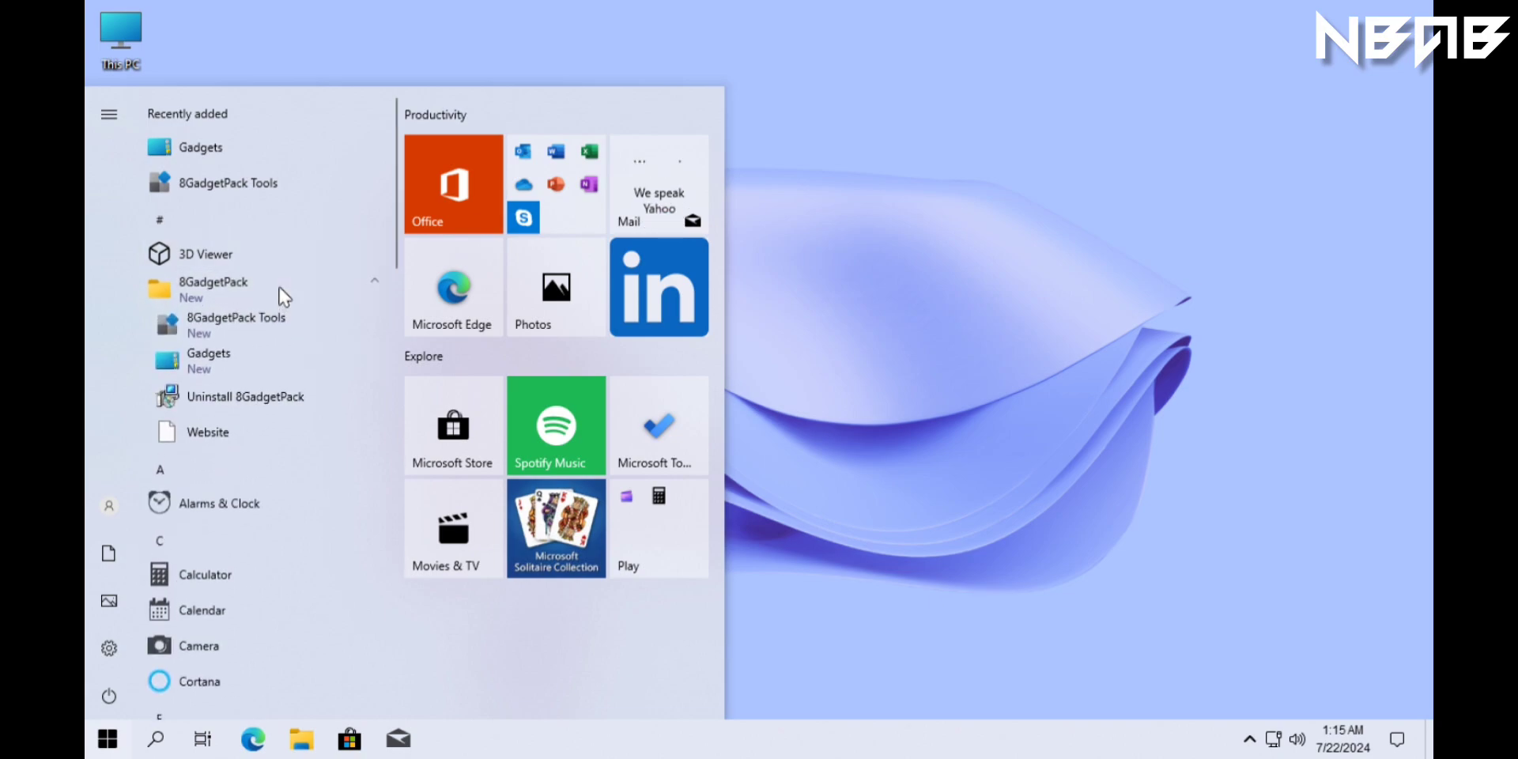
pyautogui.click(281, 293)
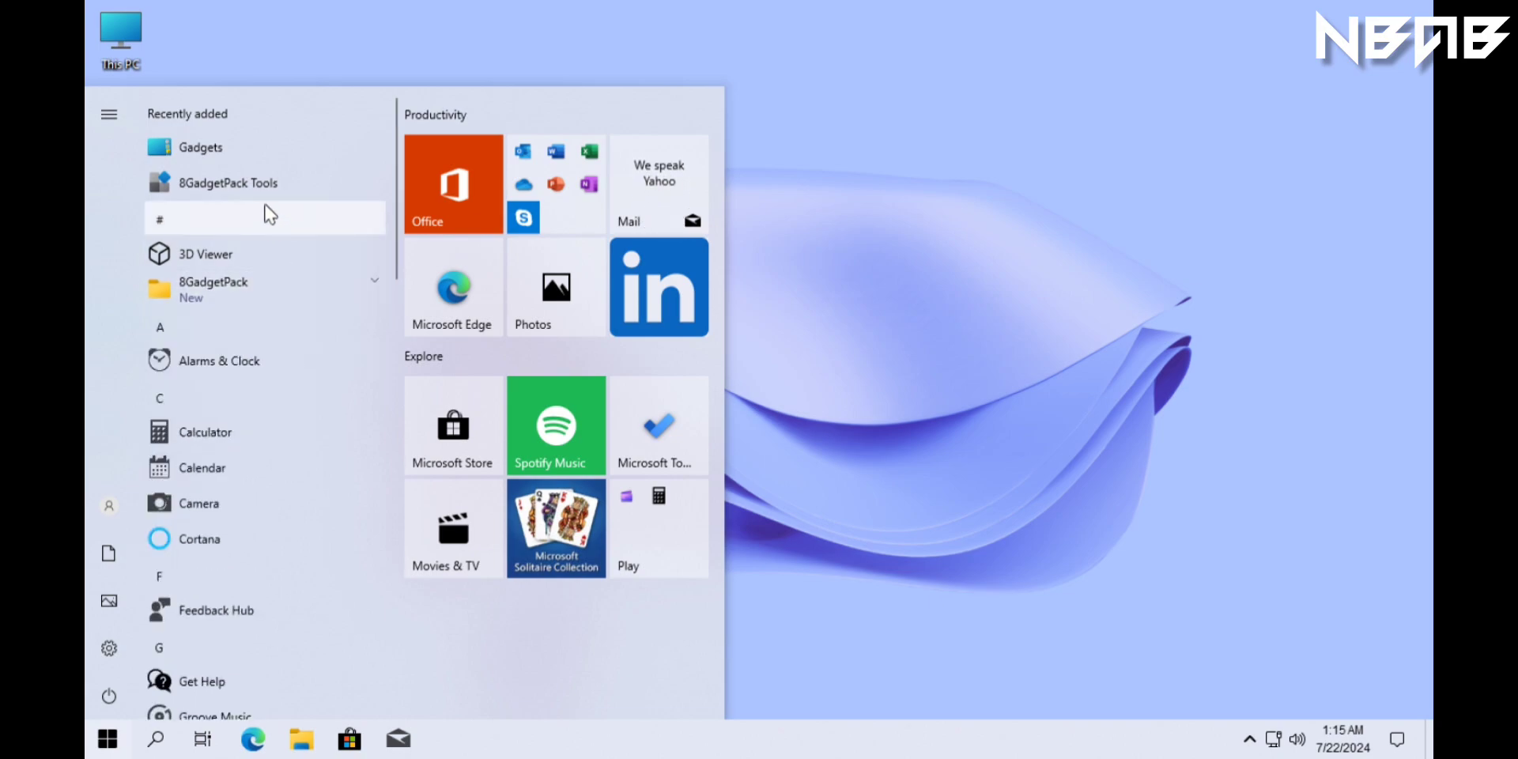
pyautogui.scroll(-15, 269, 214)
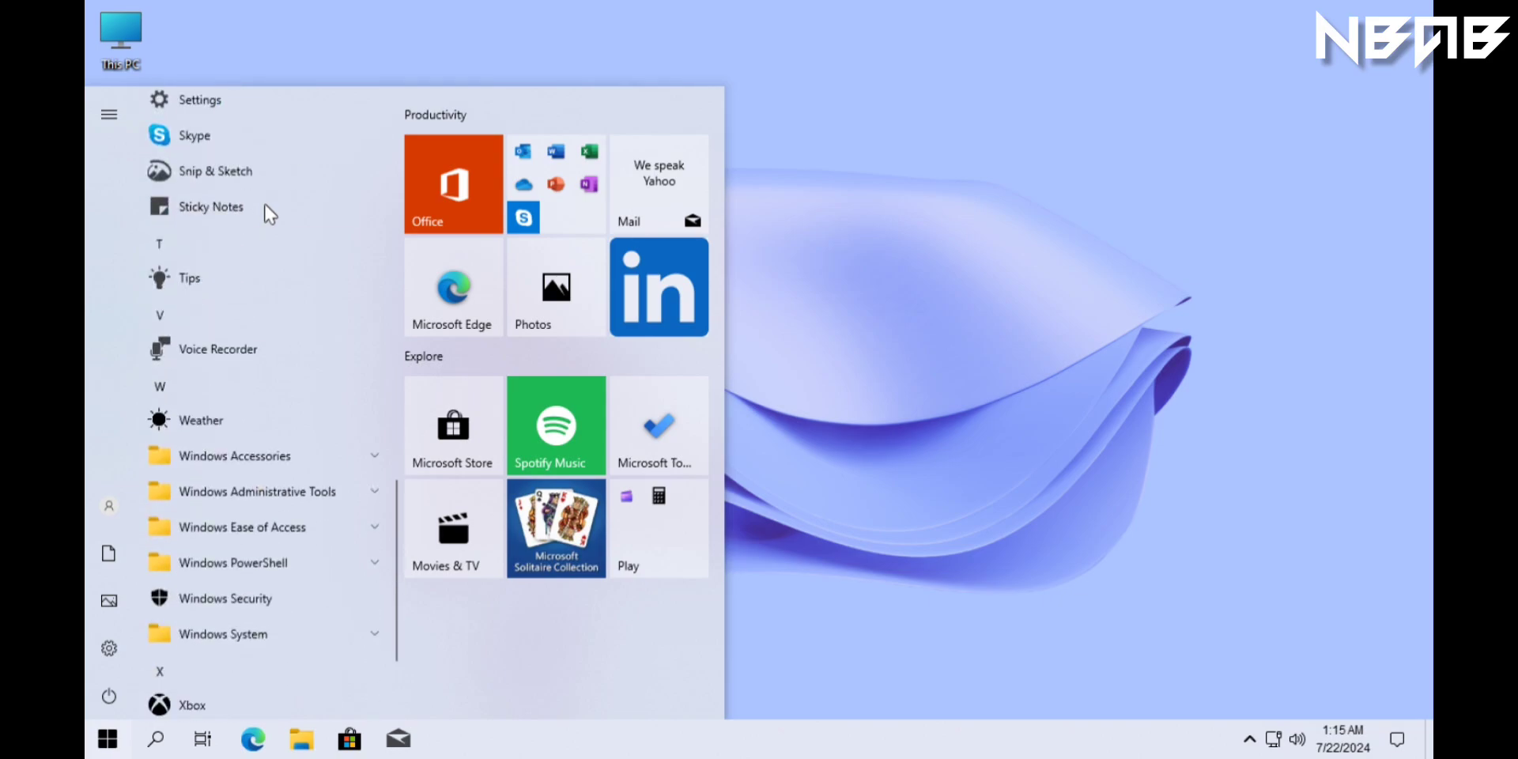
pyautogui.scroll(-3, 269, 212)
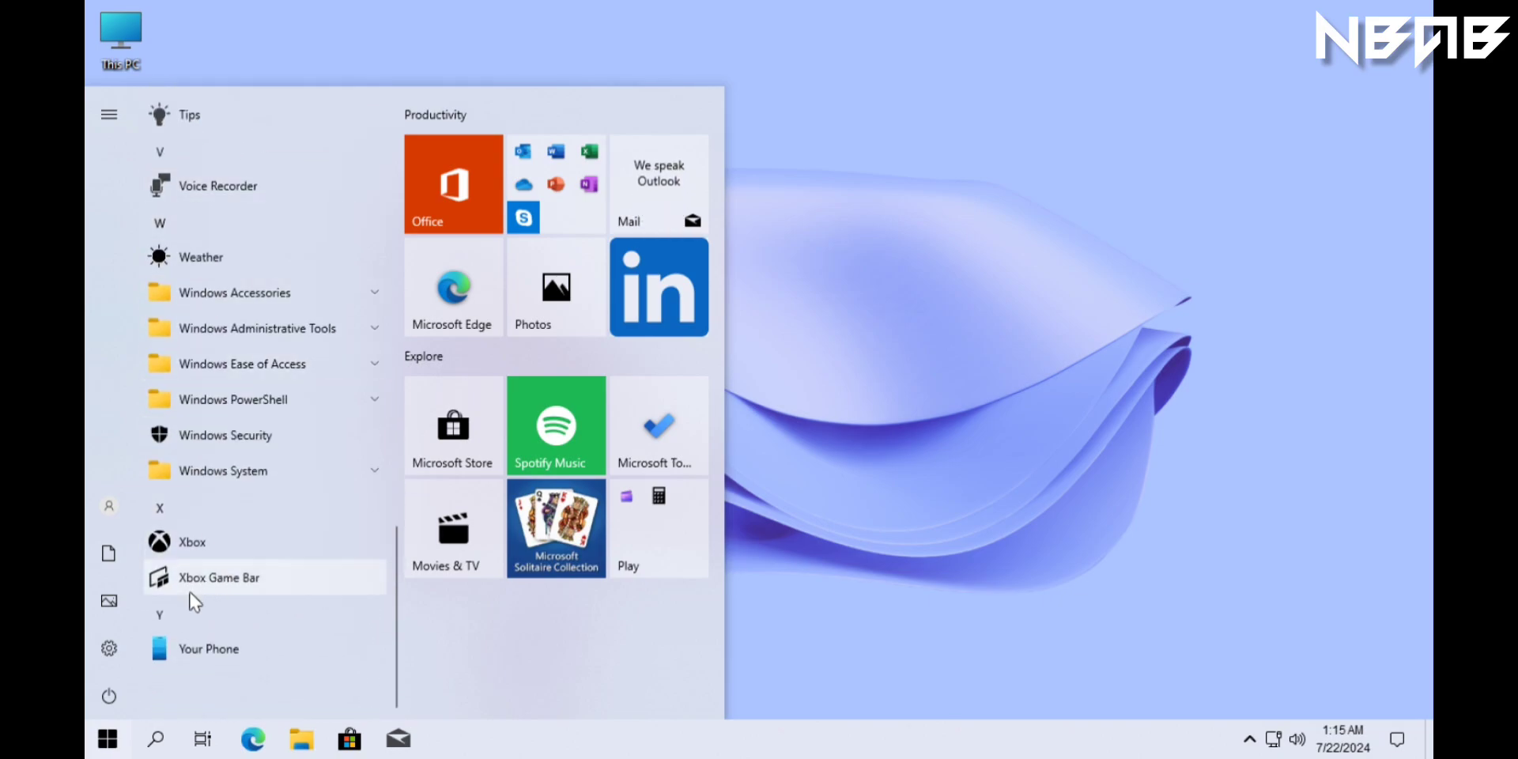
# Step: Review the current theme and the available Rectify11 and Windows themes in the Personalization settings, and close Settings
pyautogui.click(111, 647)
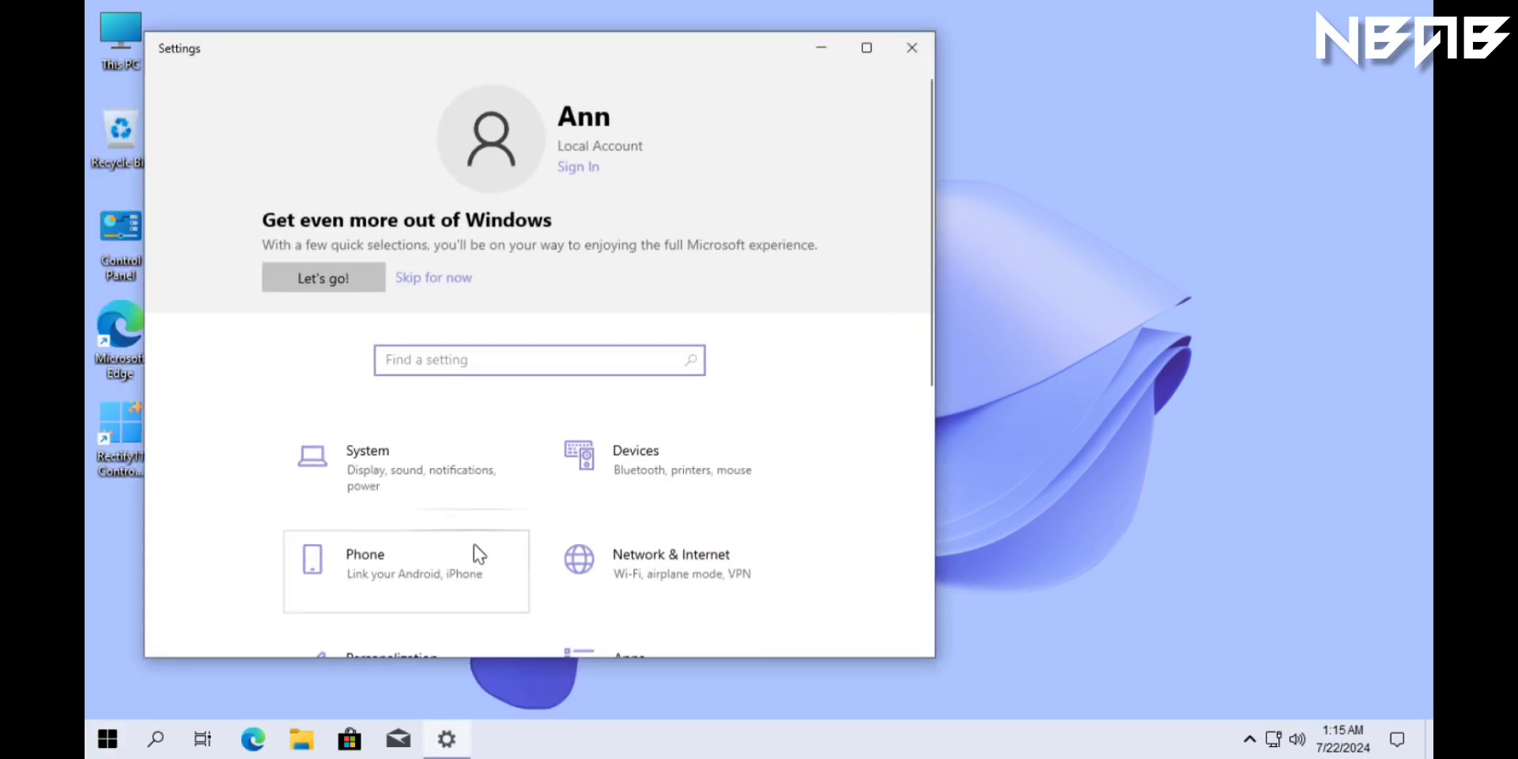
pyautogui.scroll(-6, 515, 453)
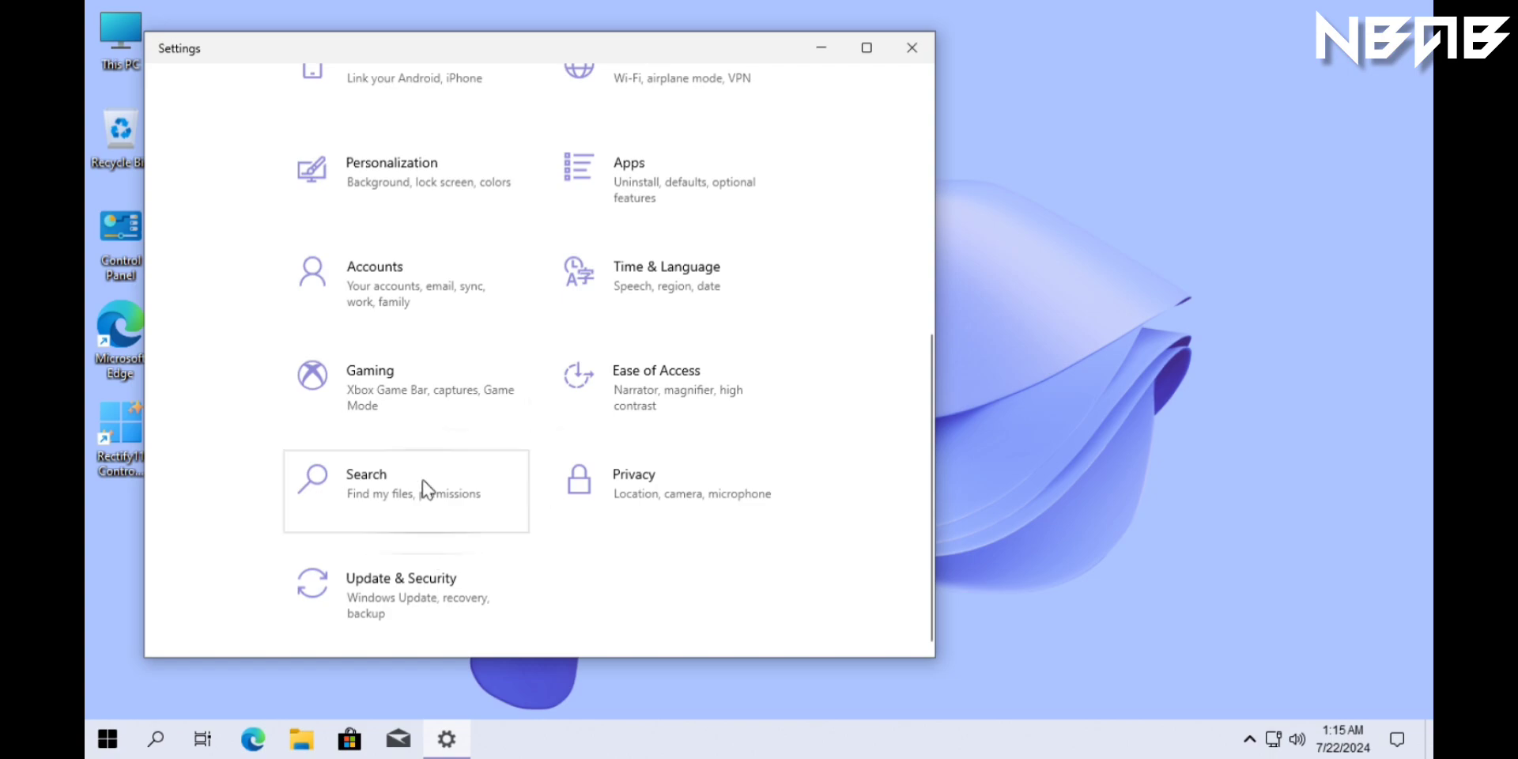
pyautogui.click(410, 198)
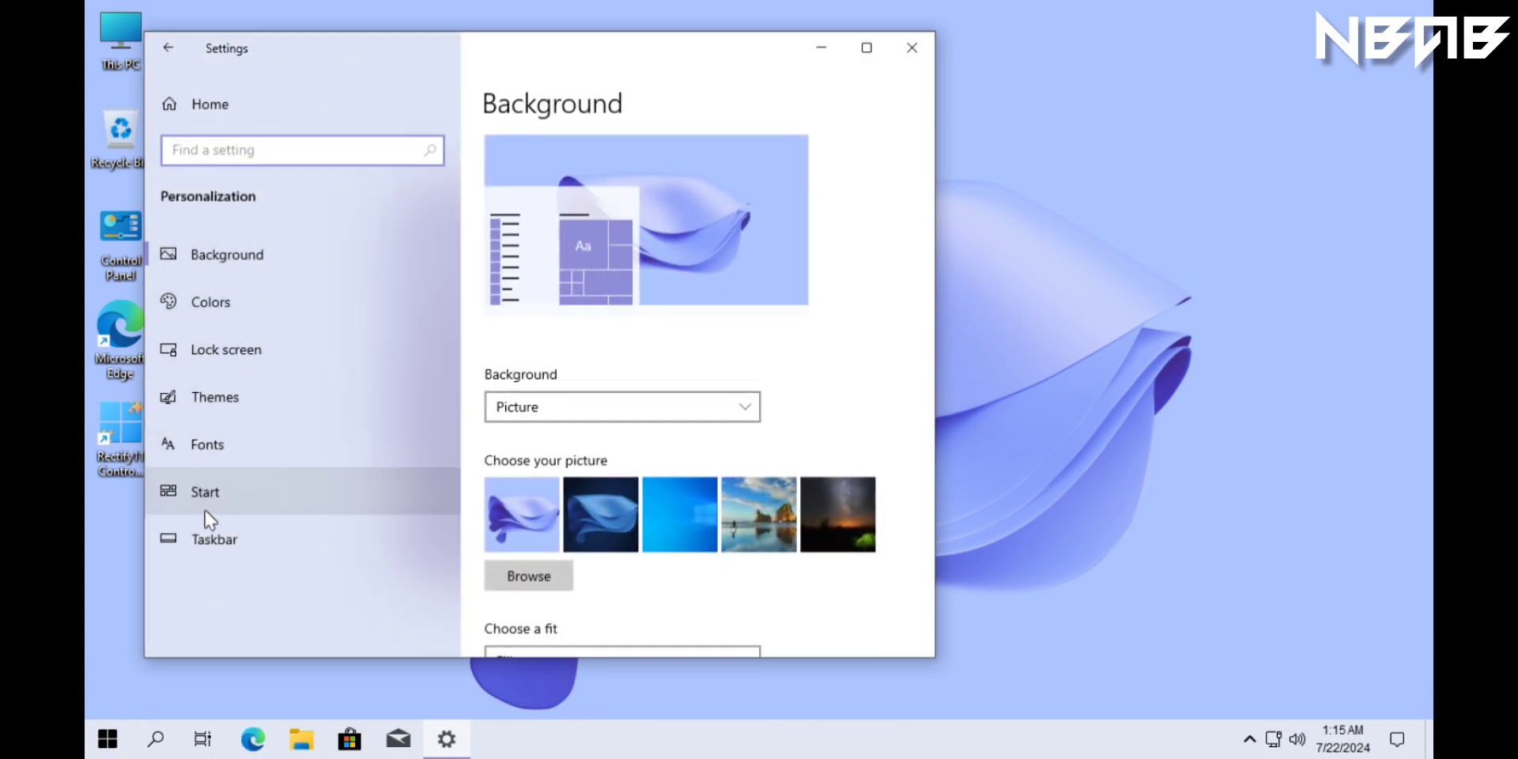
pyautogui.click(231, 396)
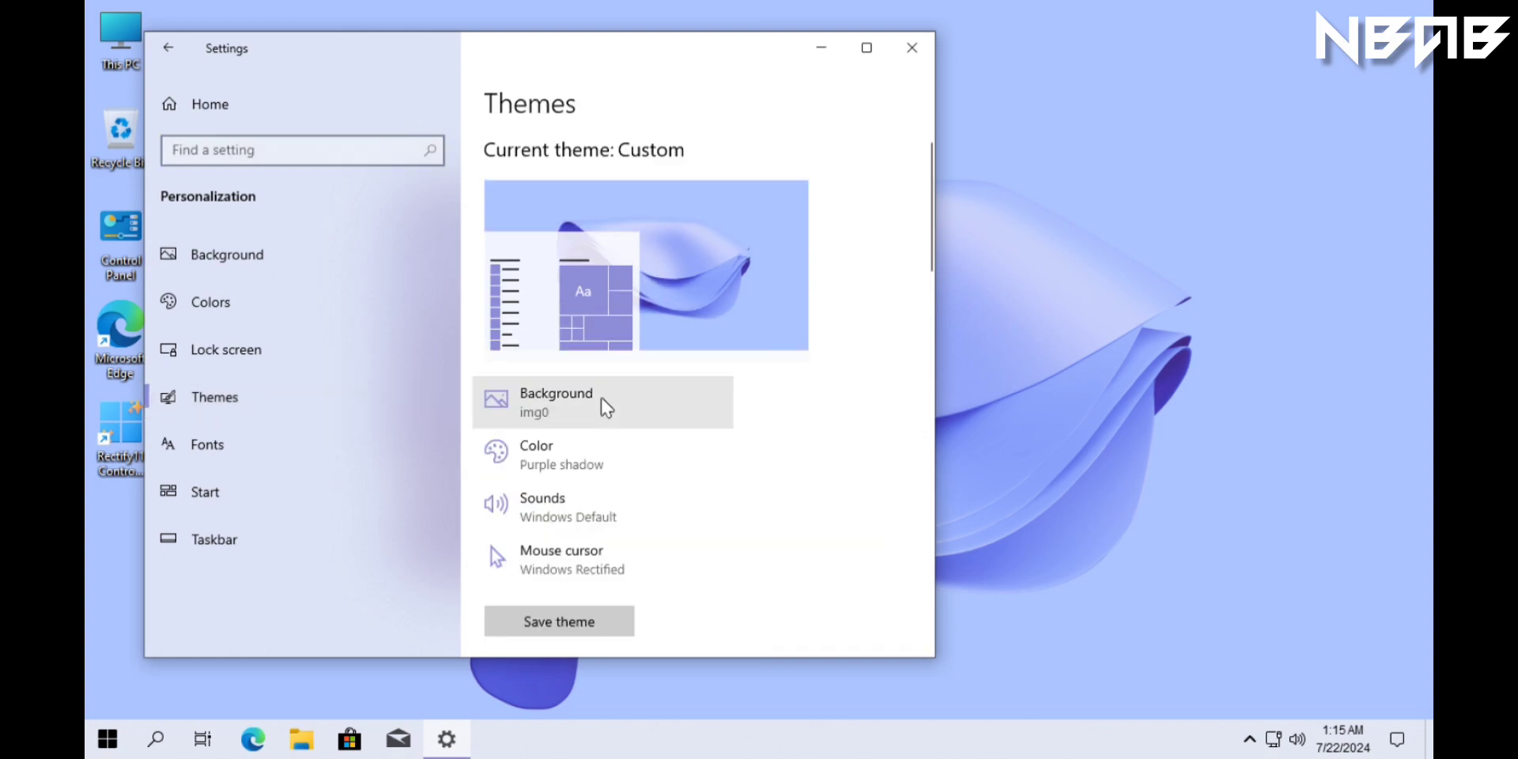
pyautogui.scroll(-5, 637, 368)
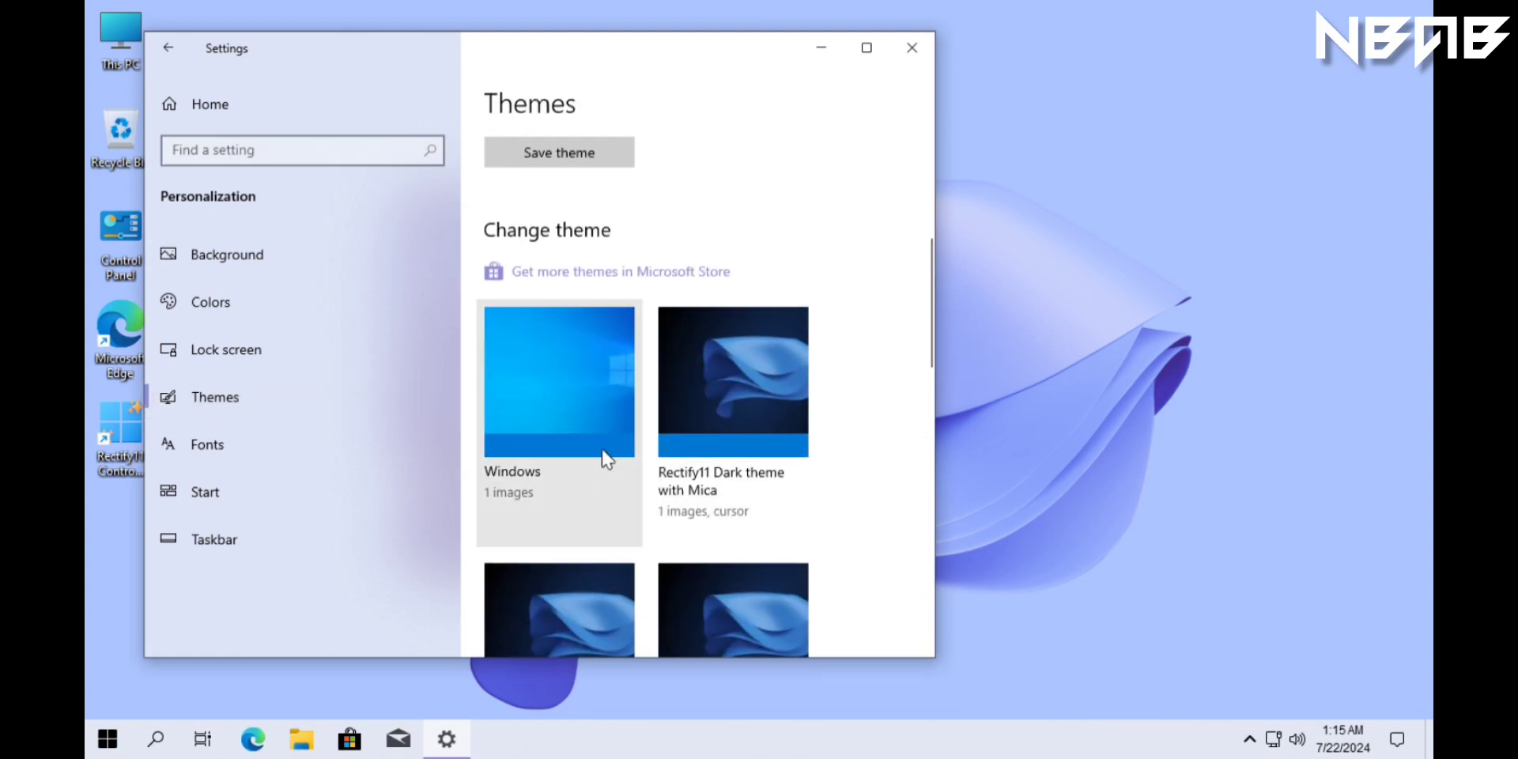
pyautogui.scroll(-8, 605, 459)
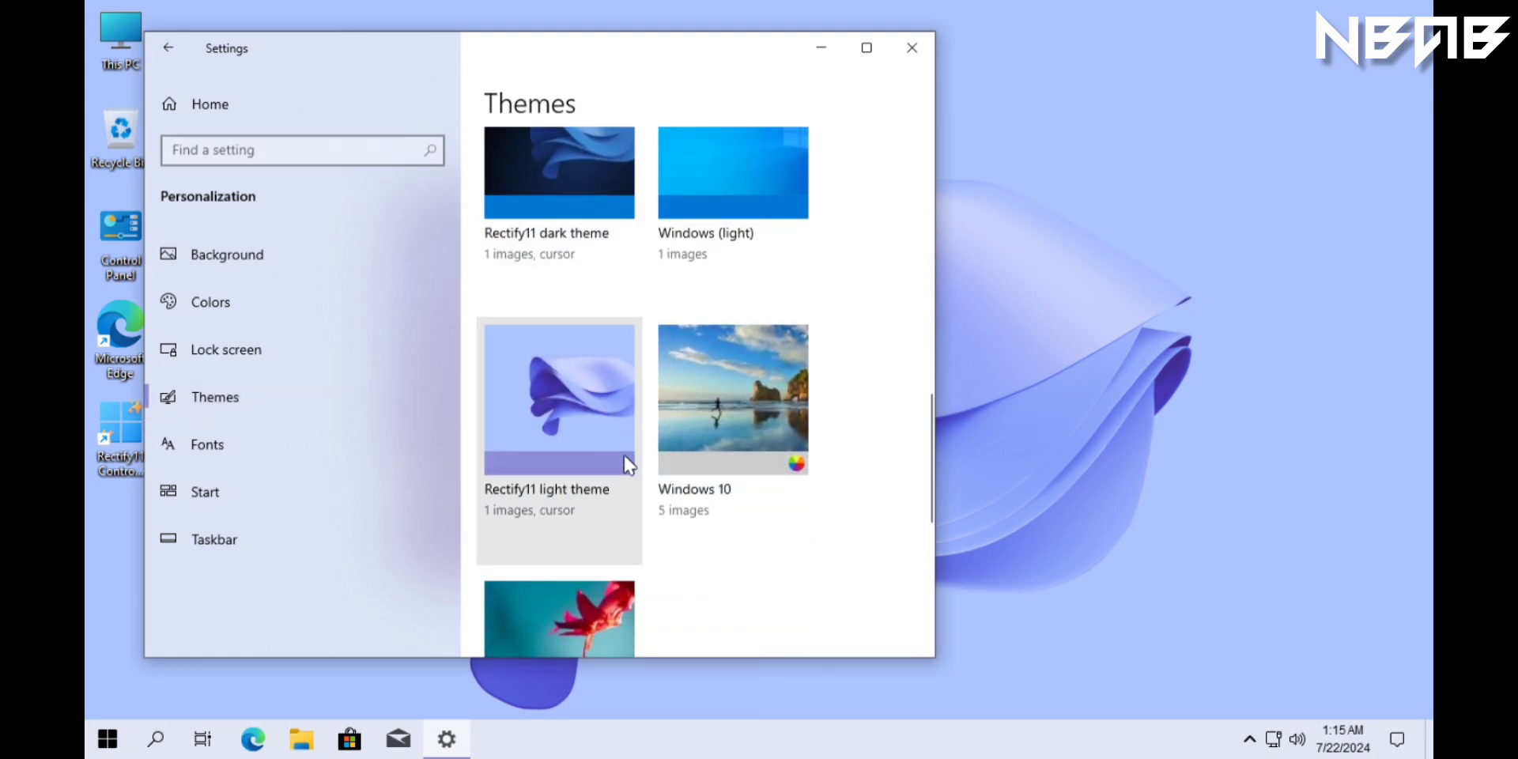
pyautogui.scroll(8, 661, 310)
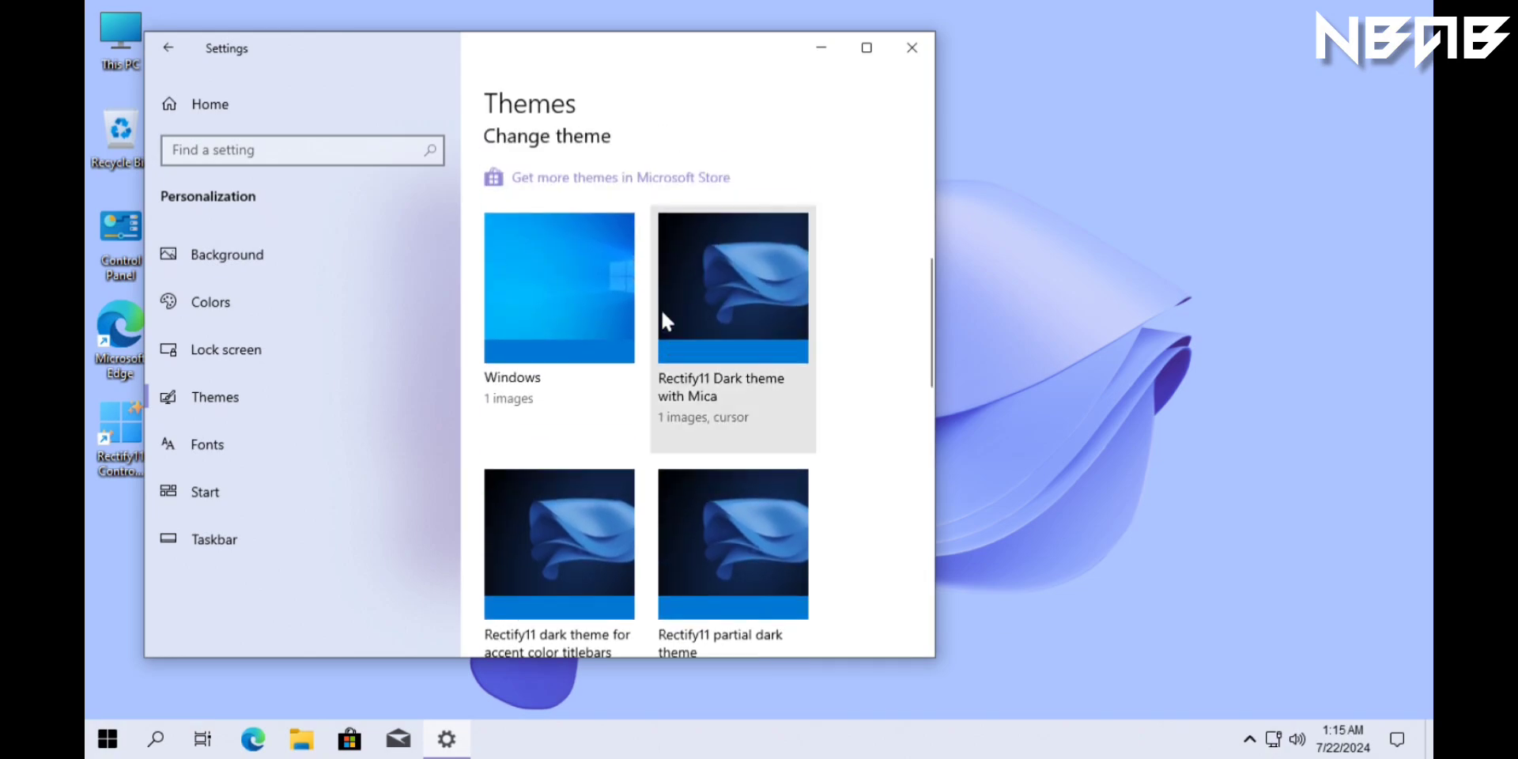
pyautogui.scroll(6, 662, 312)
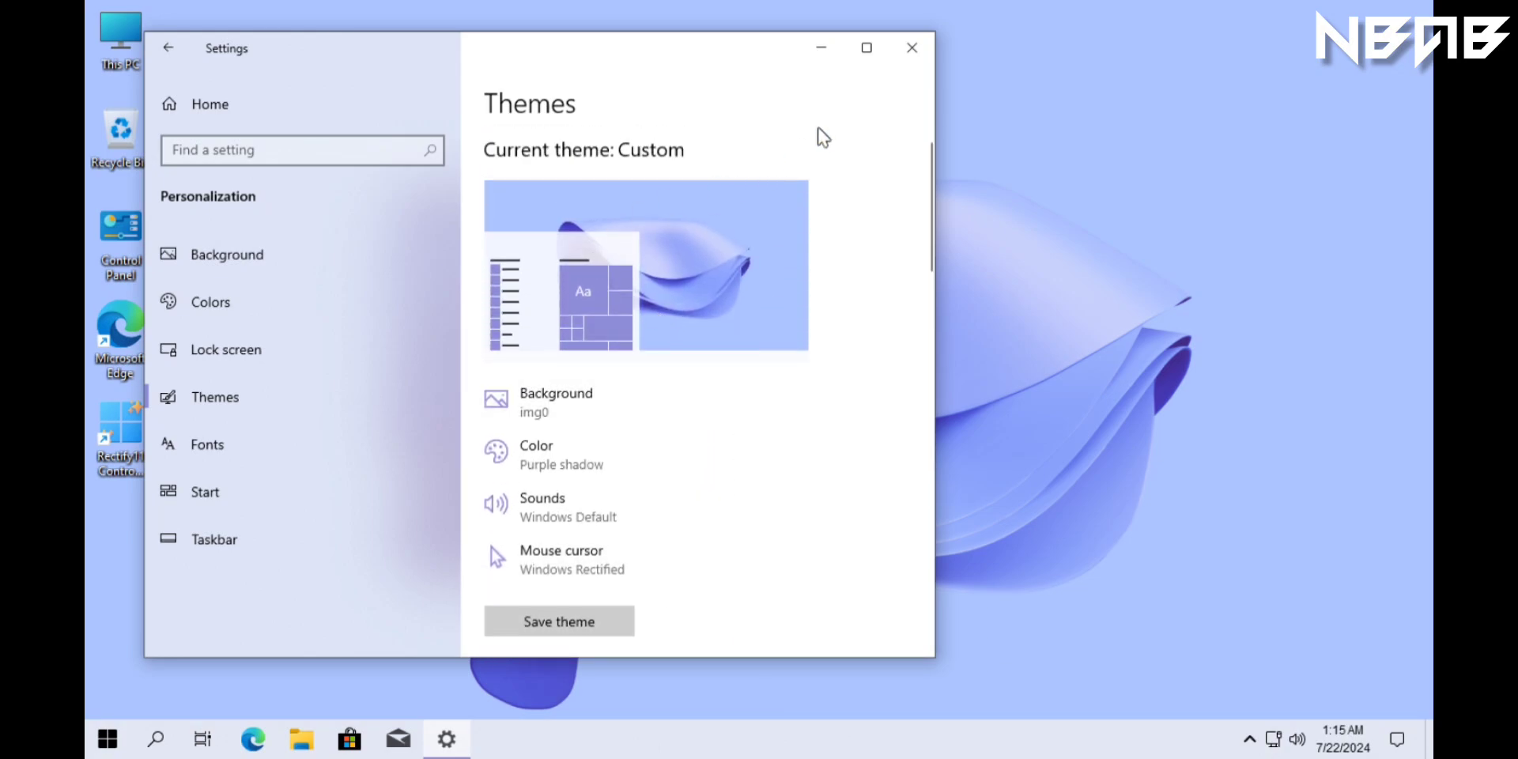
pyautogui.click(912, 49)
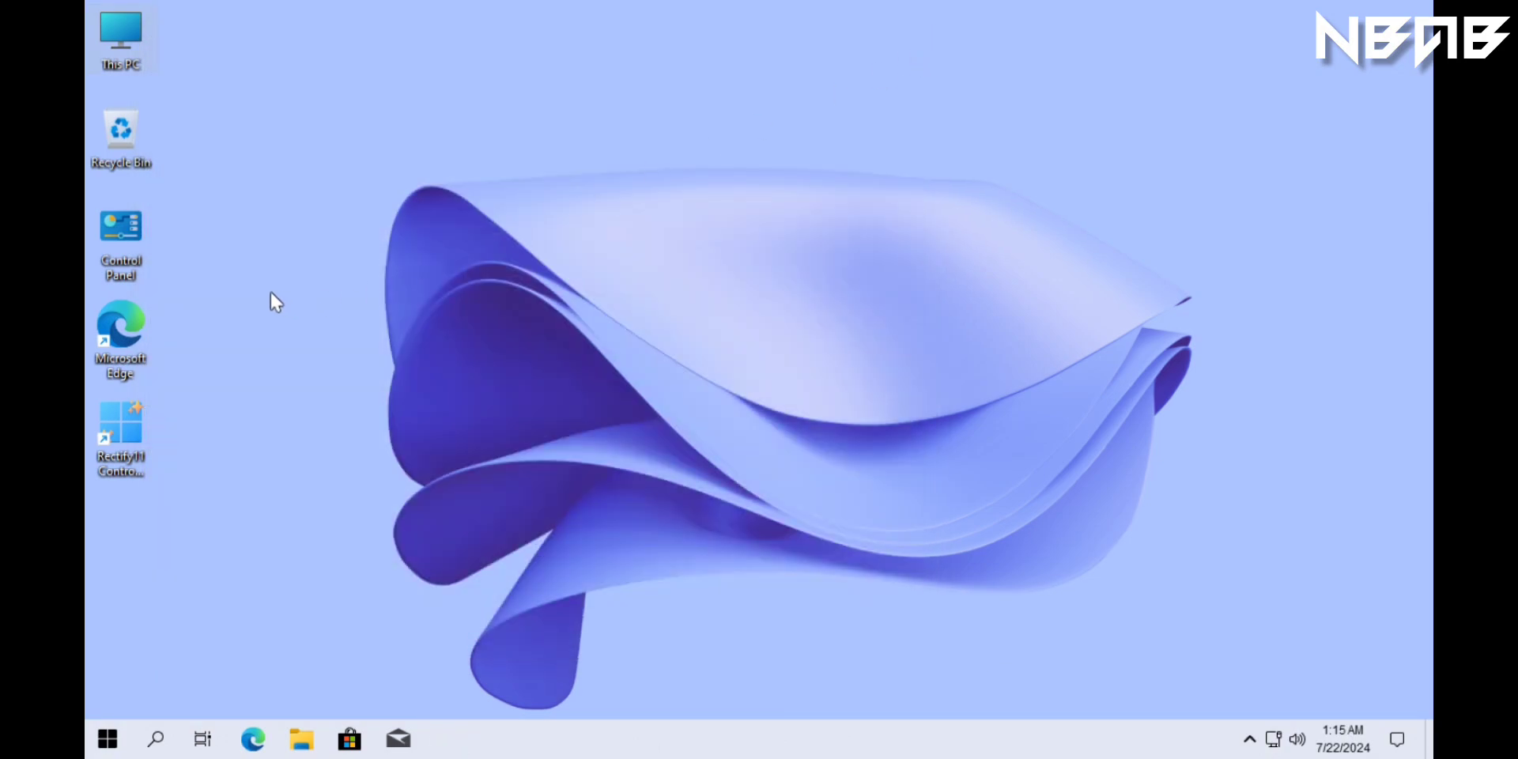
# Step: Open Control Panel, preview all its items as small icons, and return to the Category view
pyautogui.doubleClick(146, 249)
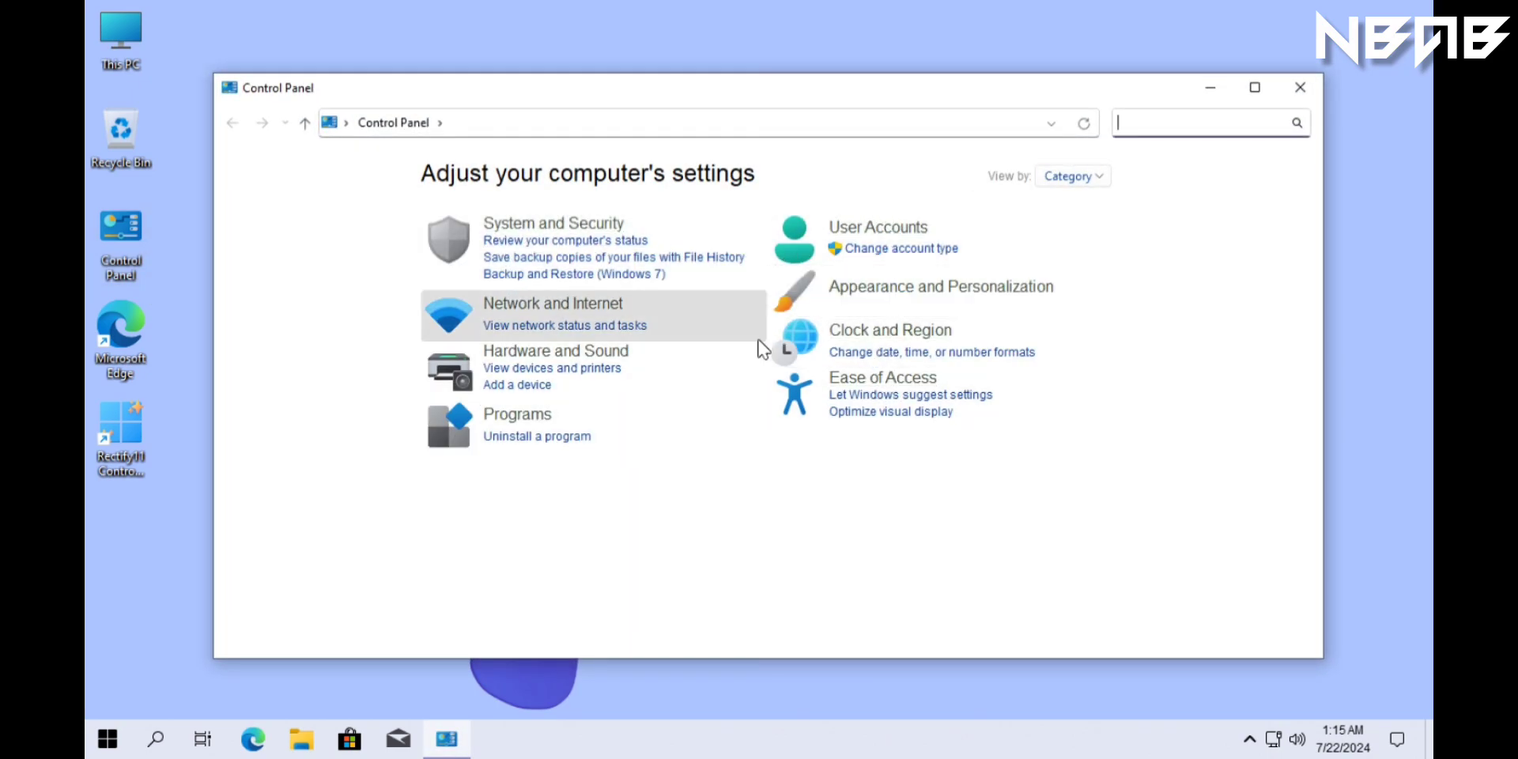
pyautogui.click(1084, 178)
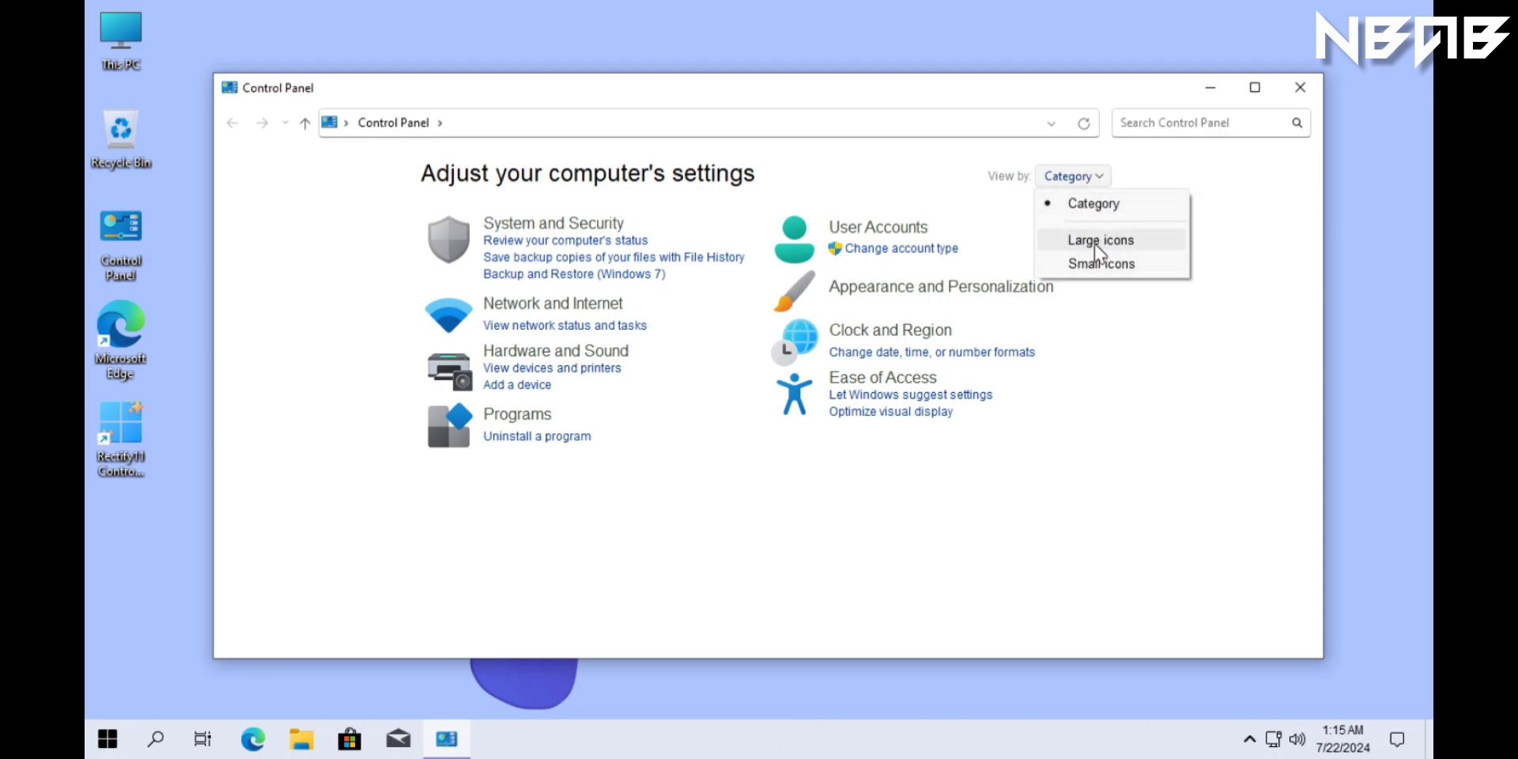
pyautogui.click(1099, 265)
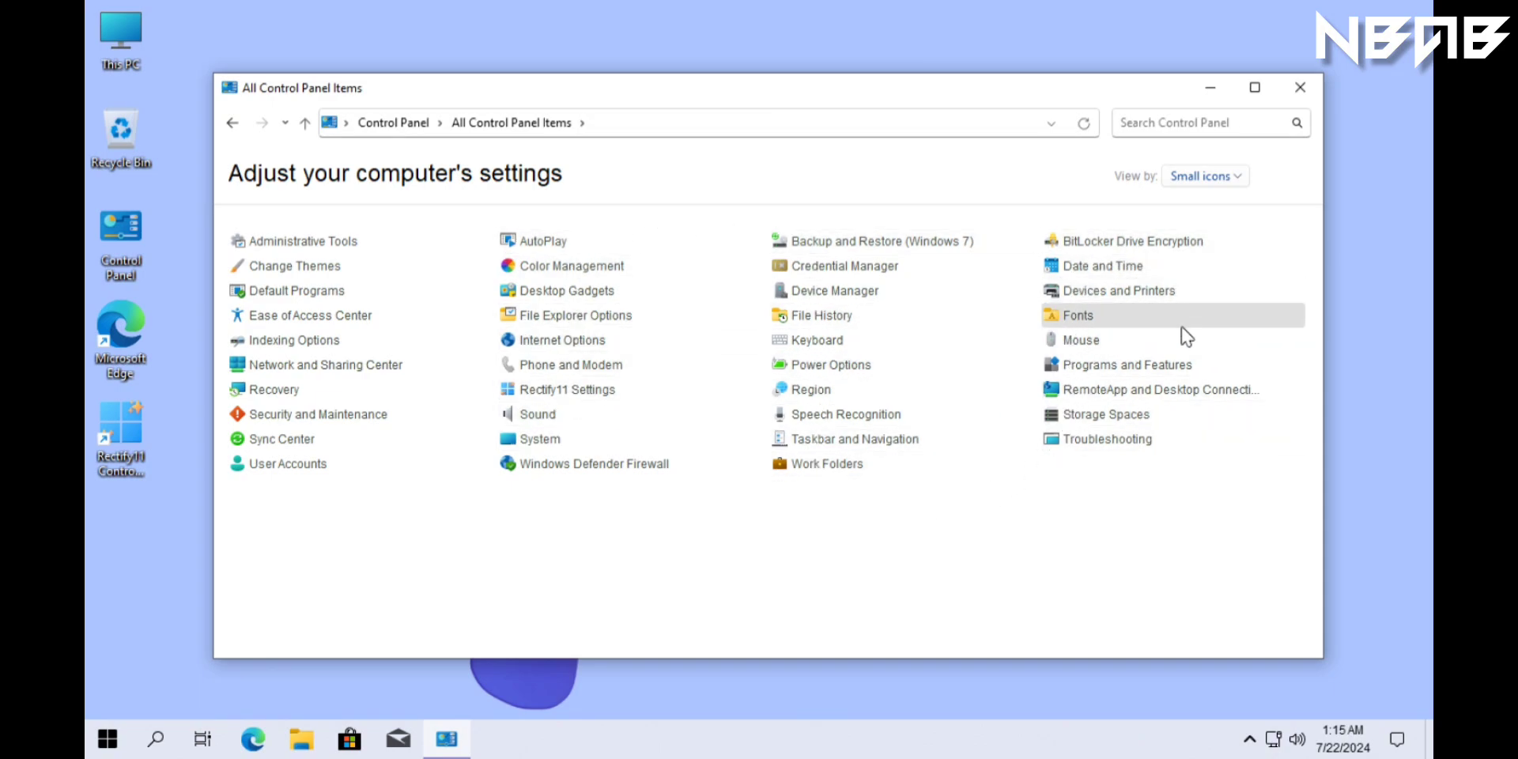
pyautogui.click(1206, 175)
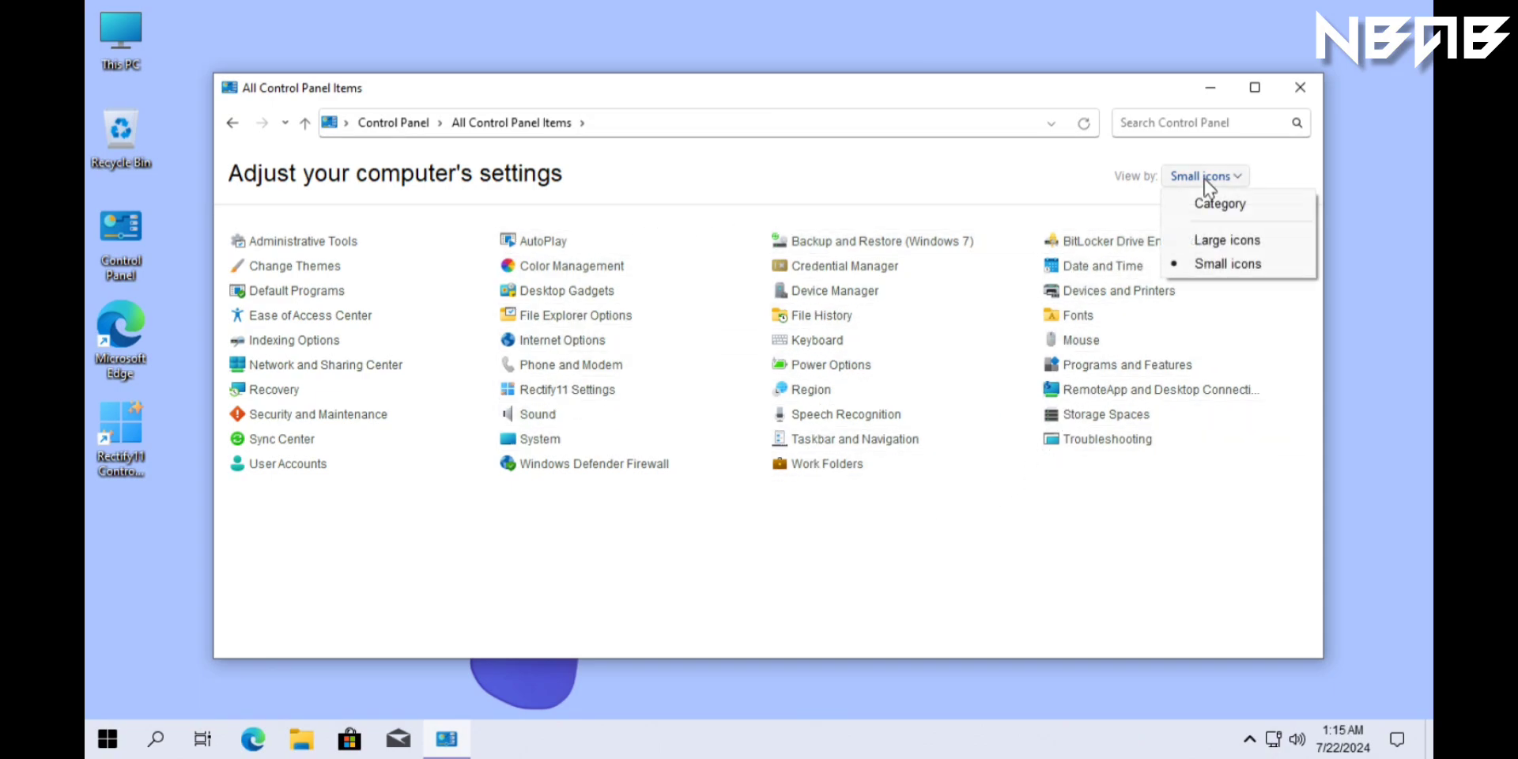
pyautogui.click(1215, 207)
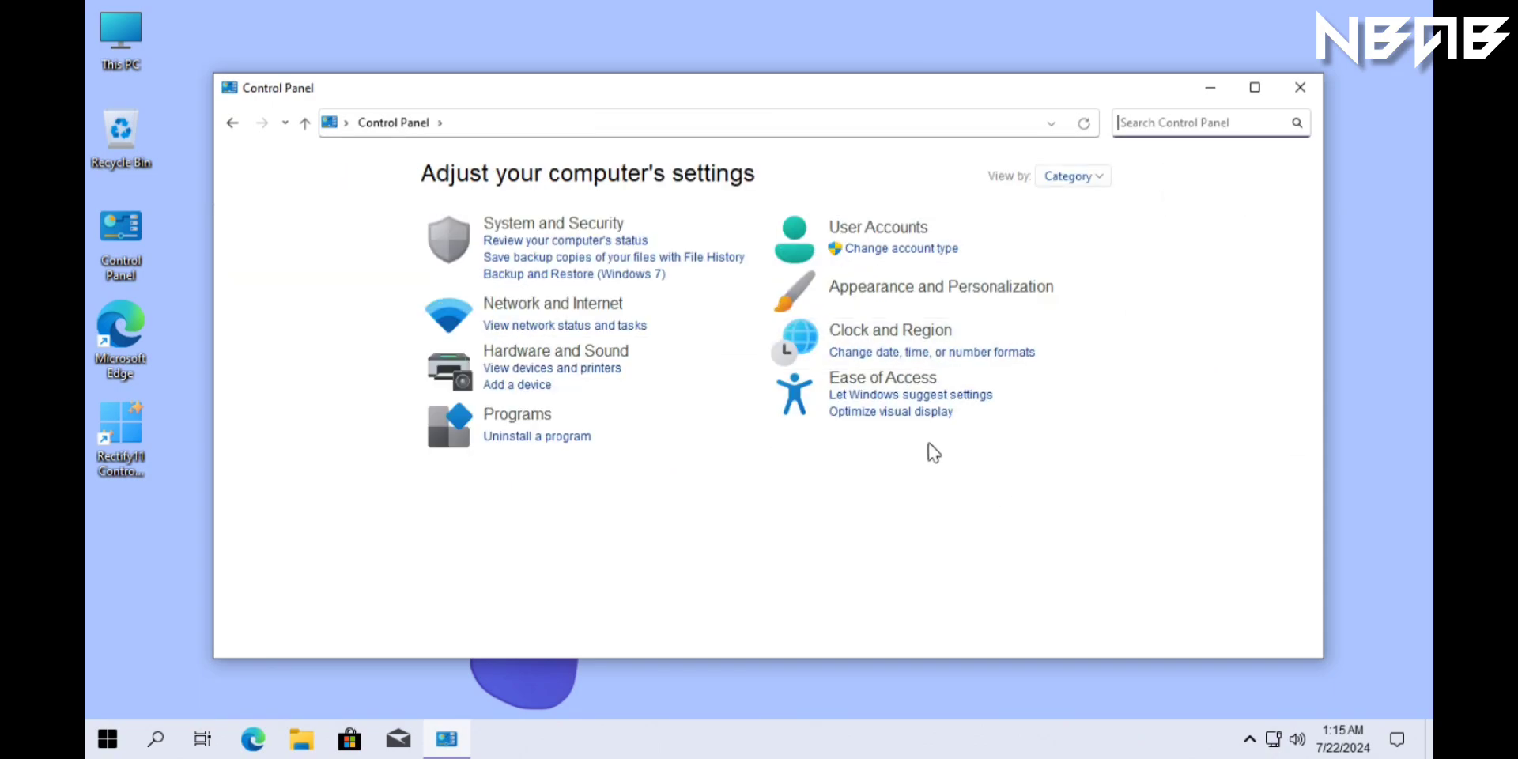
# Step: Look through the System and Security, User Accounts, Network and Internet, and Programs categories, returning to the Control Panel home page
pyautogui.click(486, 235)
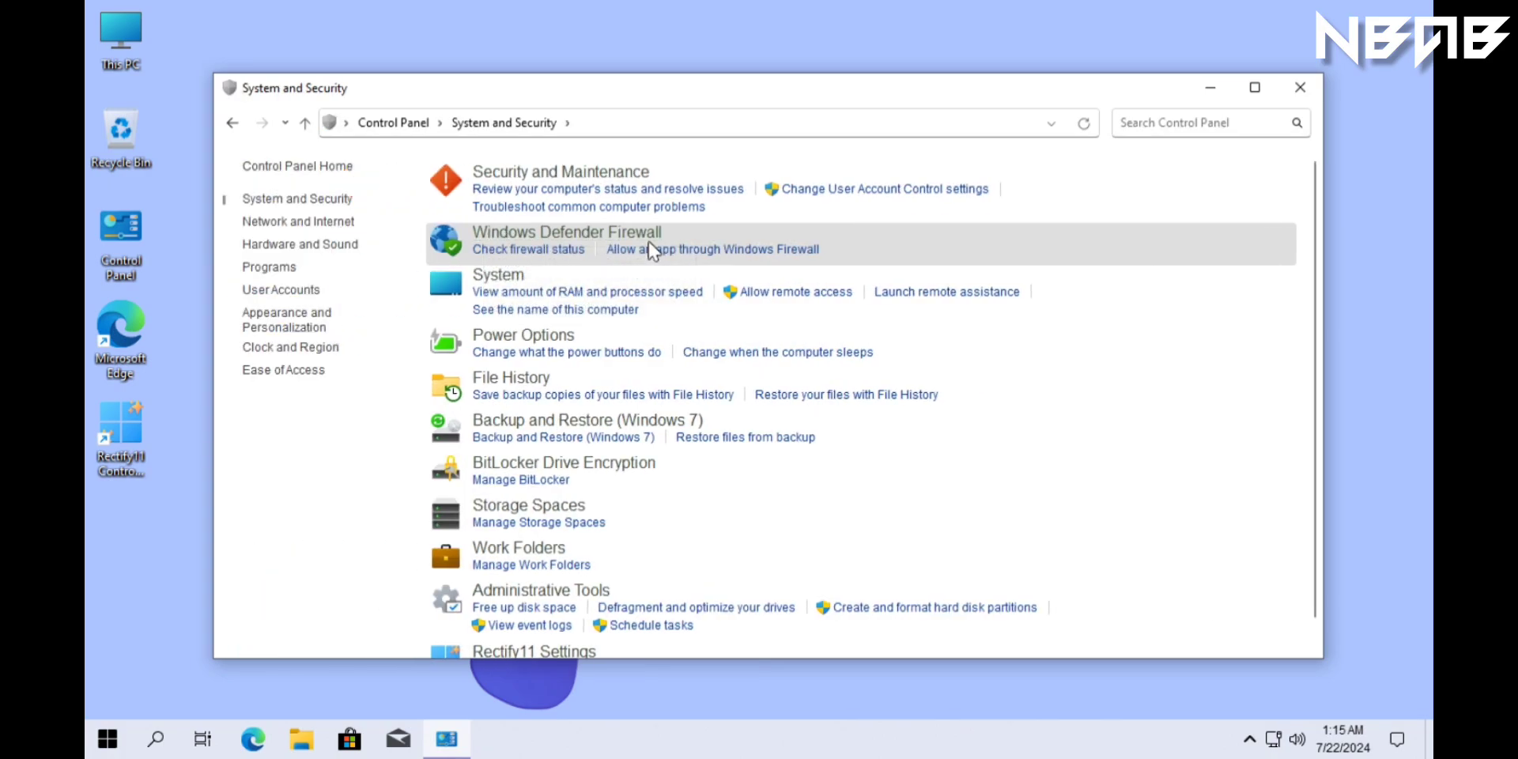
pyautogui.scroll(-1, 646, 248)
pyautogui.scroll(1, 646, 248)
pyautogui.click(232, 122)
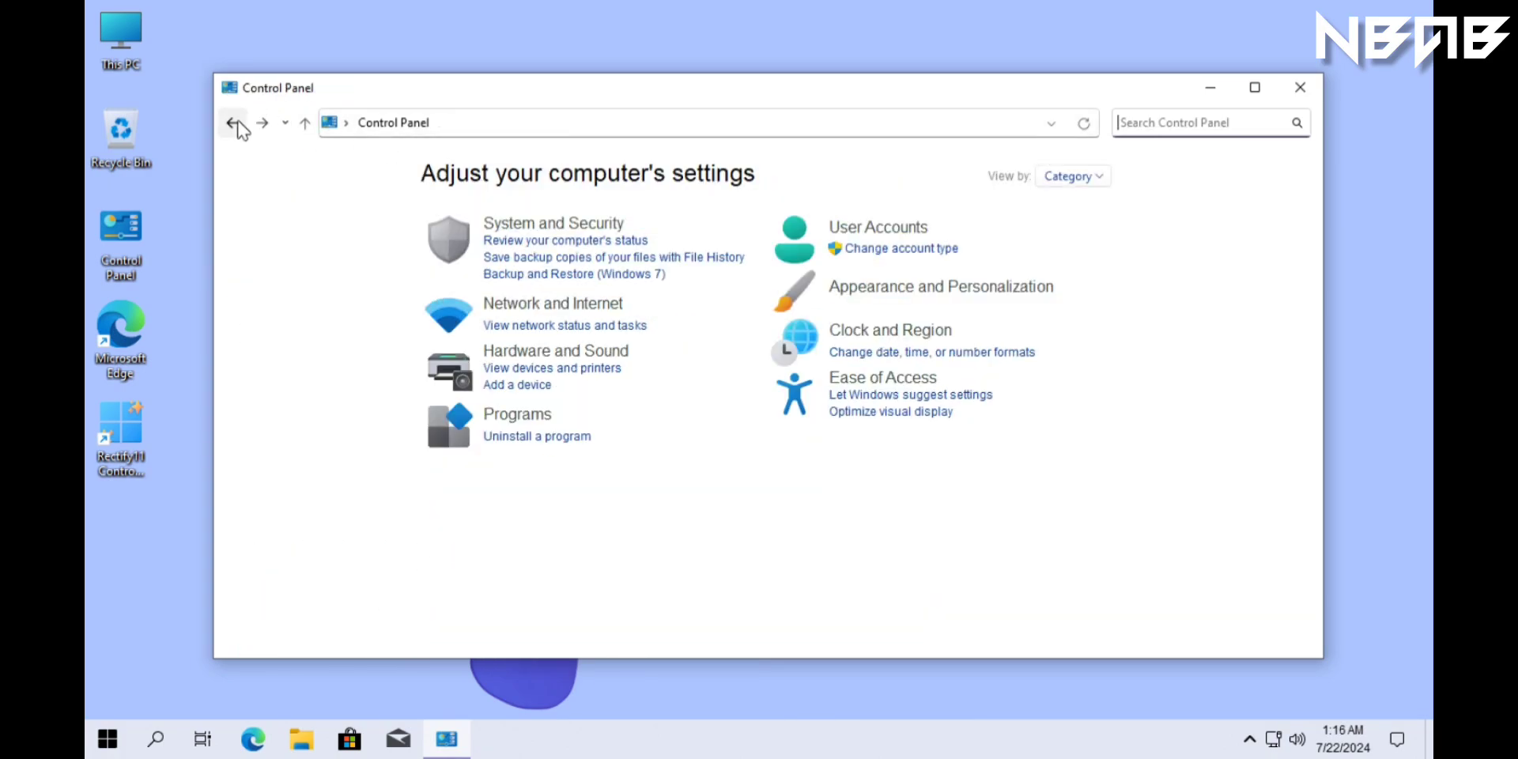
pyautogui.click(891, 231)
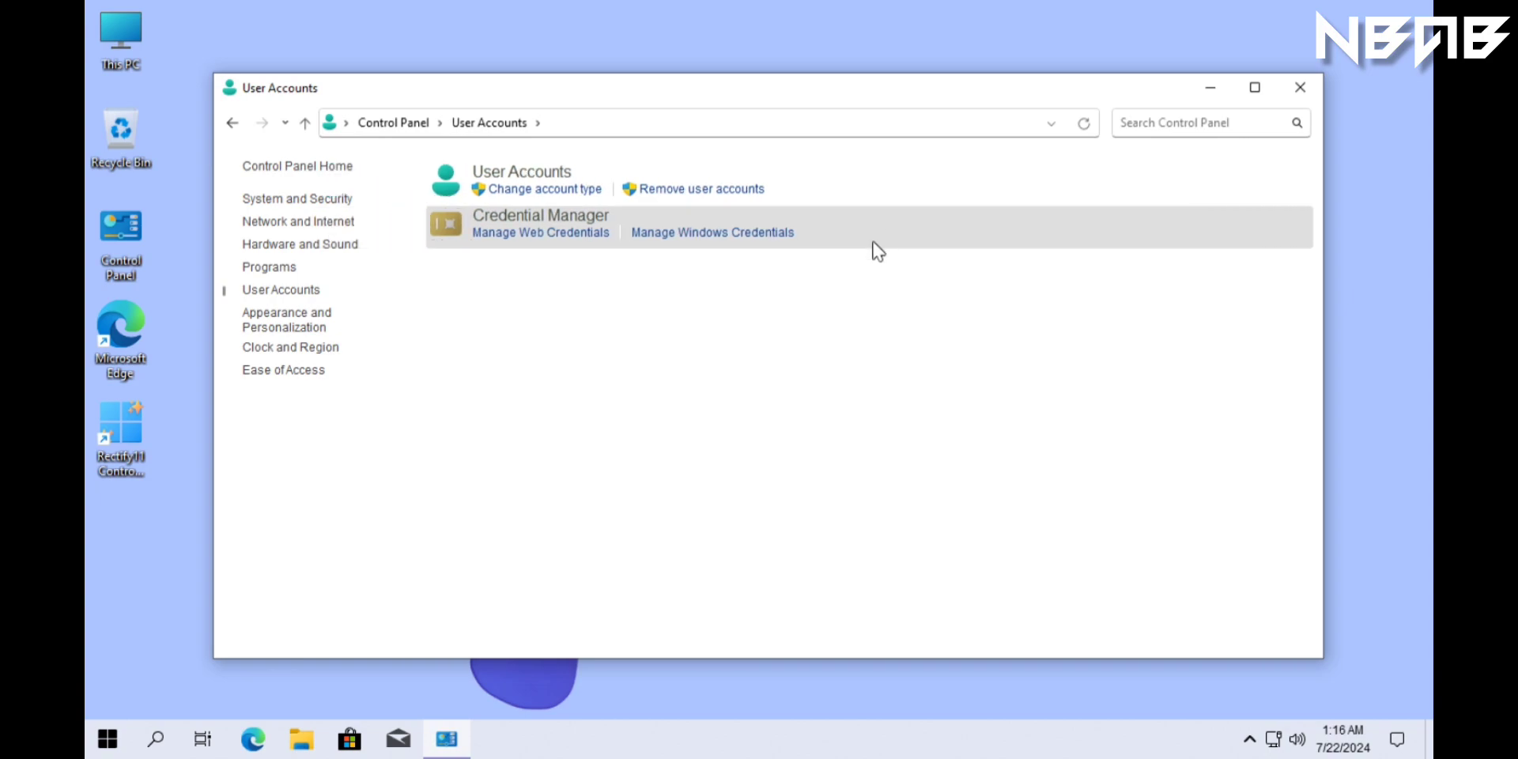
pyautogui.click(230, 124)
pyautogui.click(503, 302)
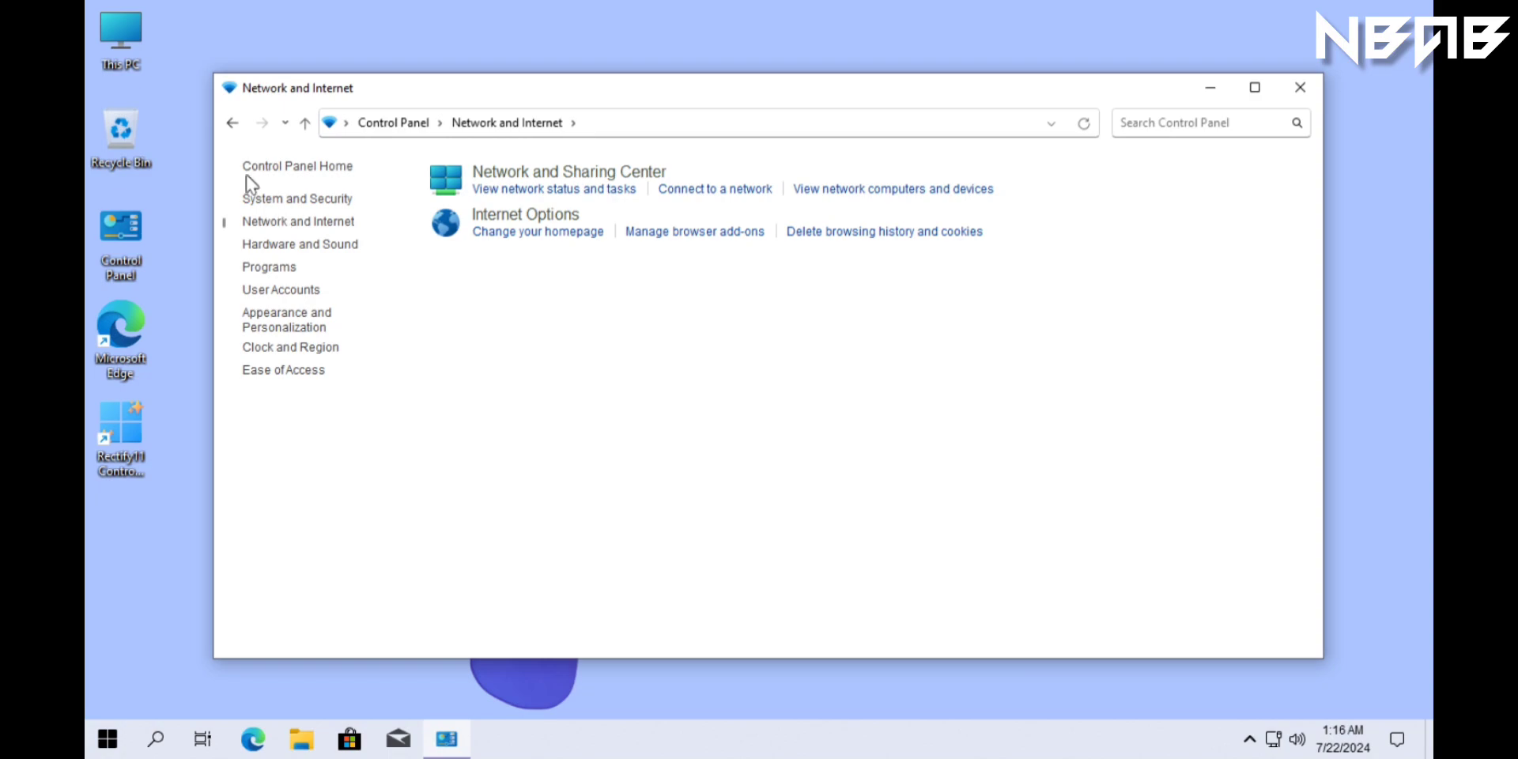
pyautogui.click(233, 124)
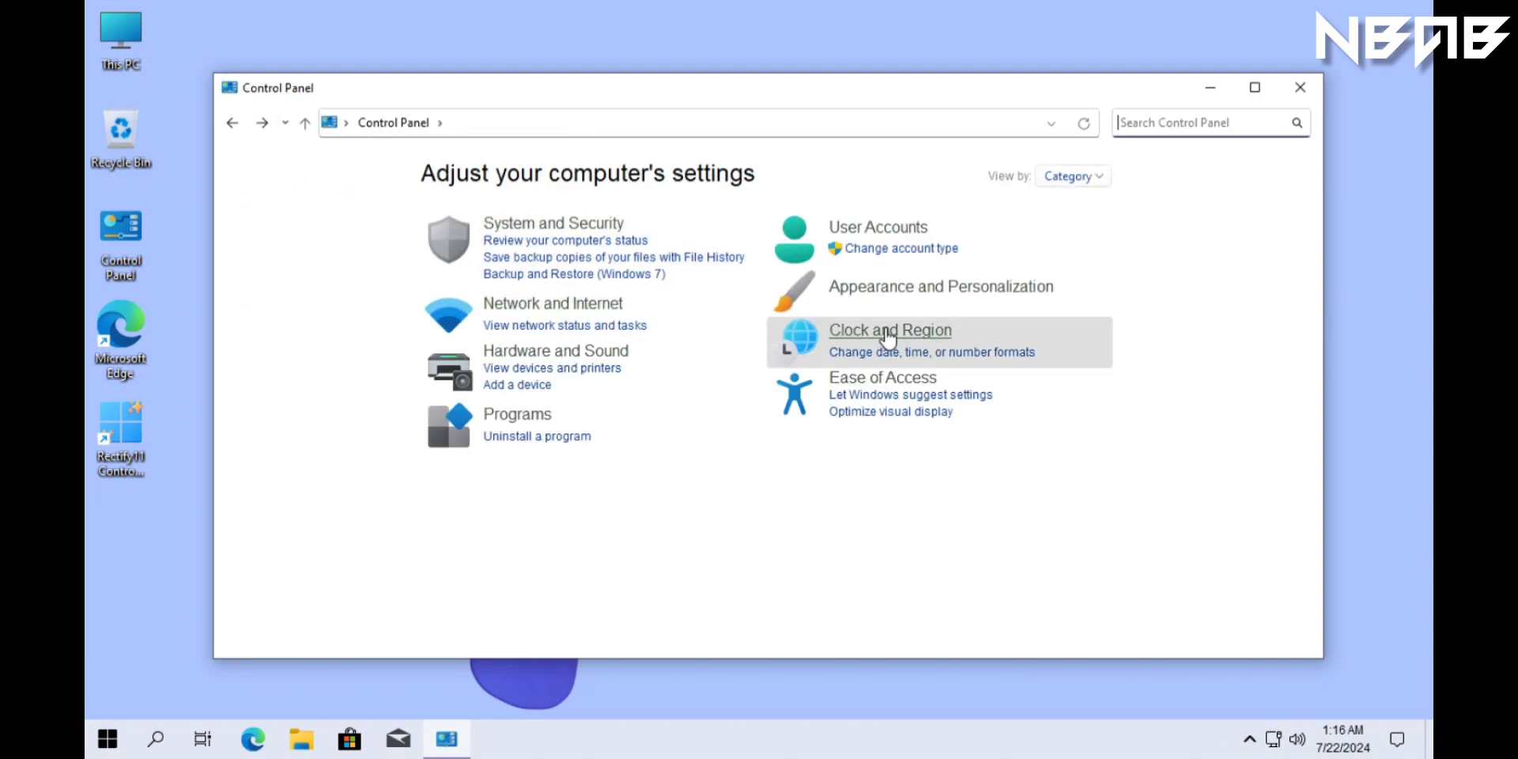
pyautogui.click(526, 416)
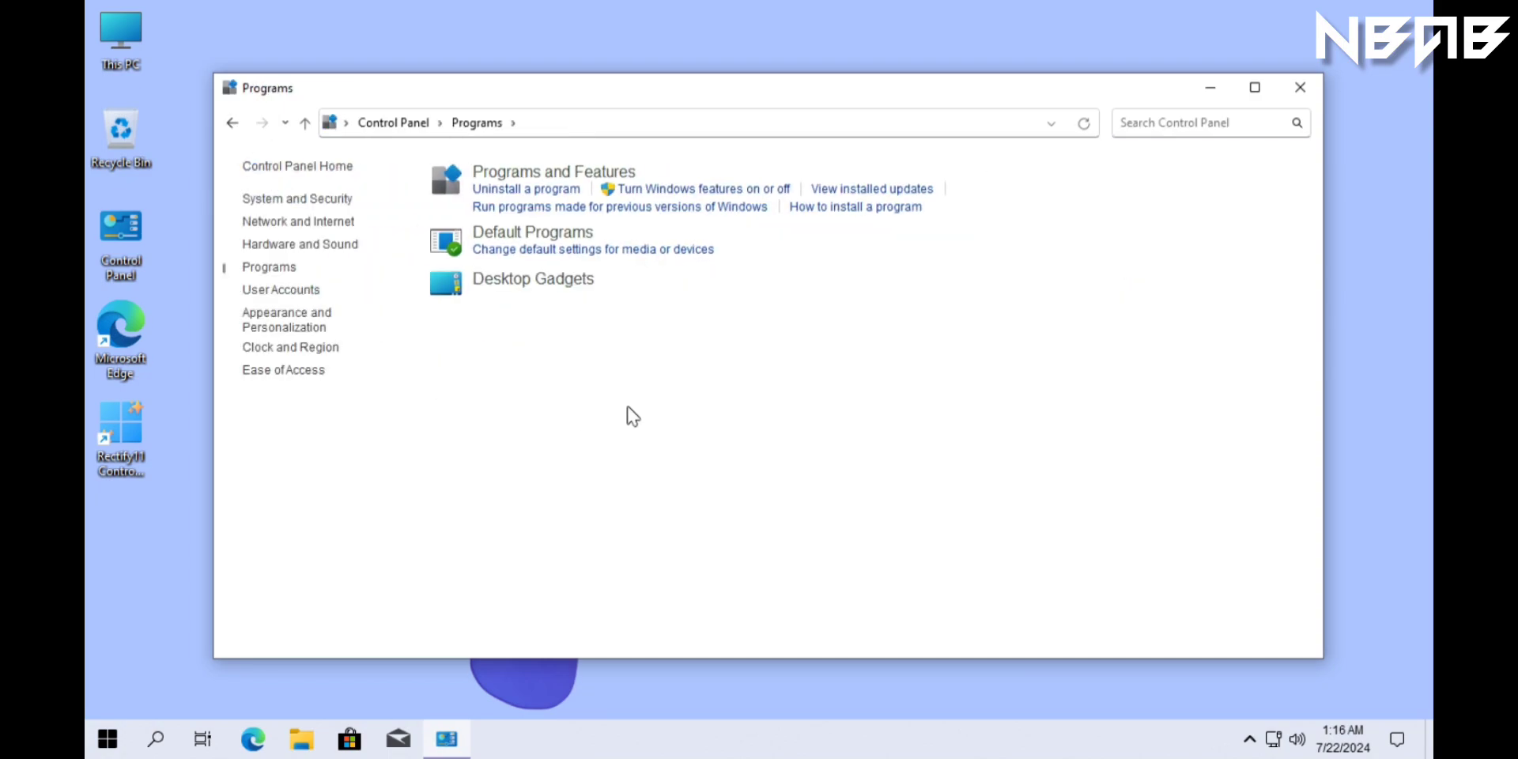
pyautogui.click(232, 123)
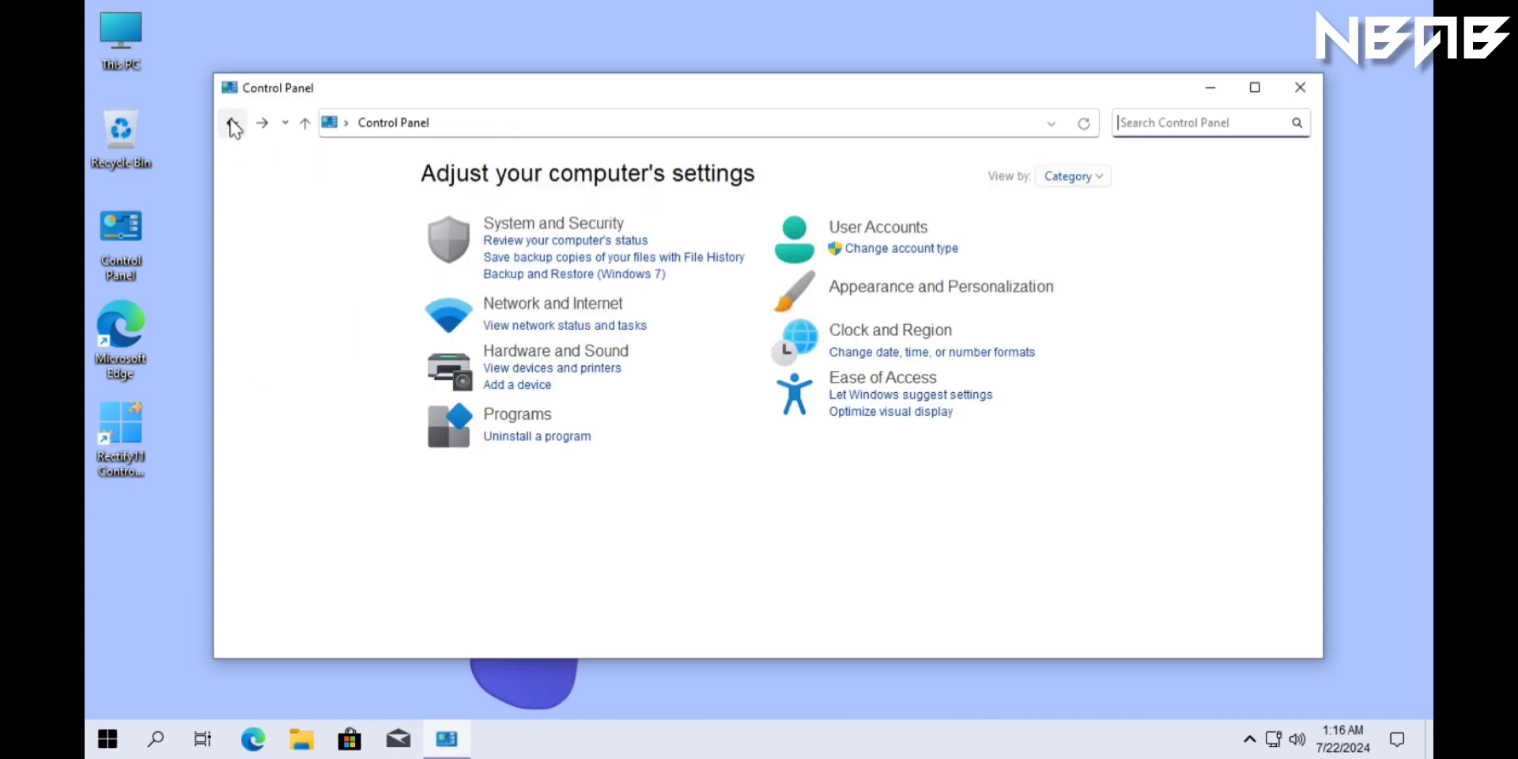
# Step: Look through the Internet Options settings from General and Security to Connections, Programs and Advanced, and close the dialog
pyautogui.click(532, 306)
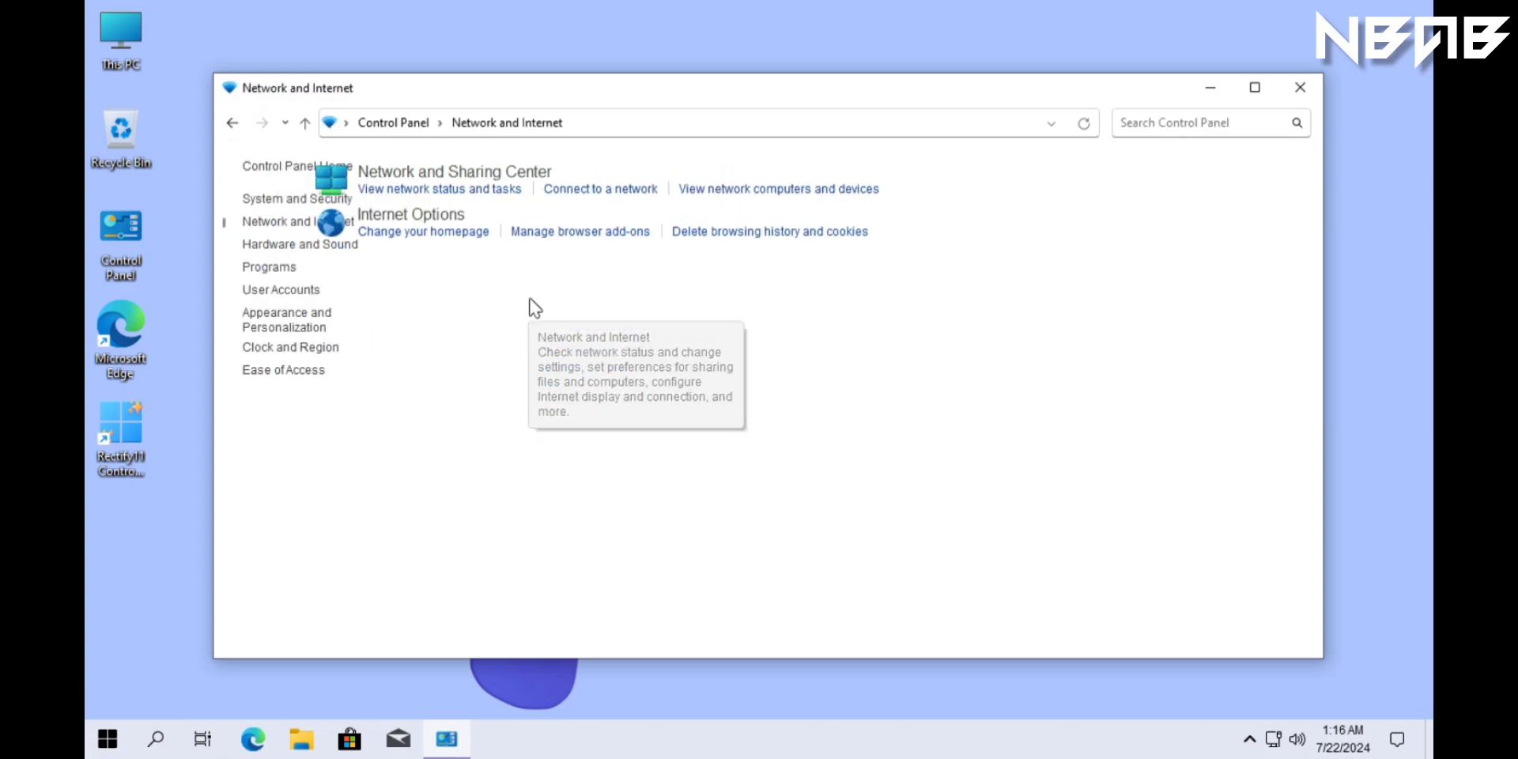
pyautogui.click(500, 220)
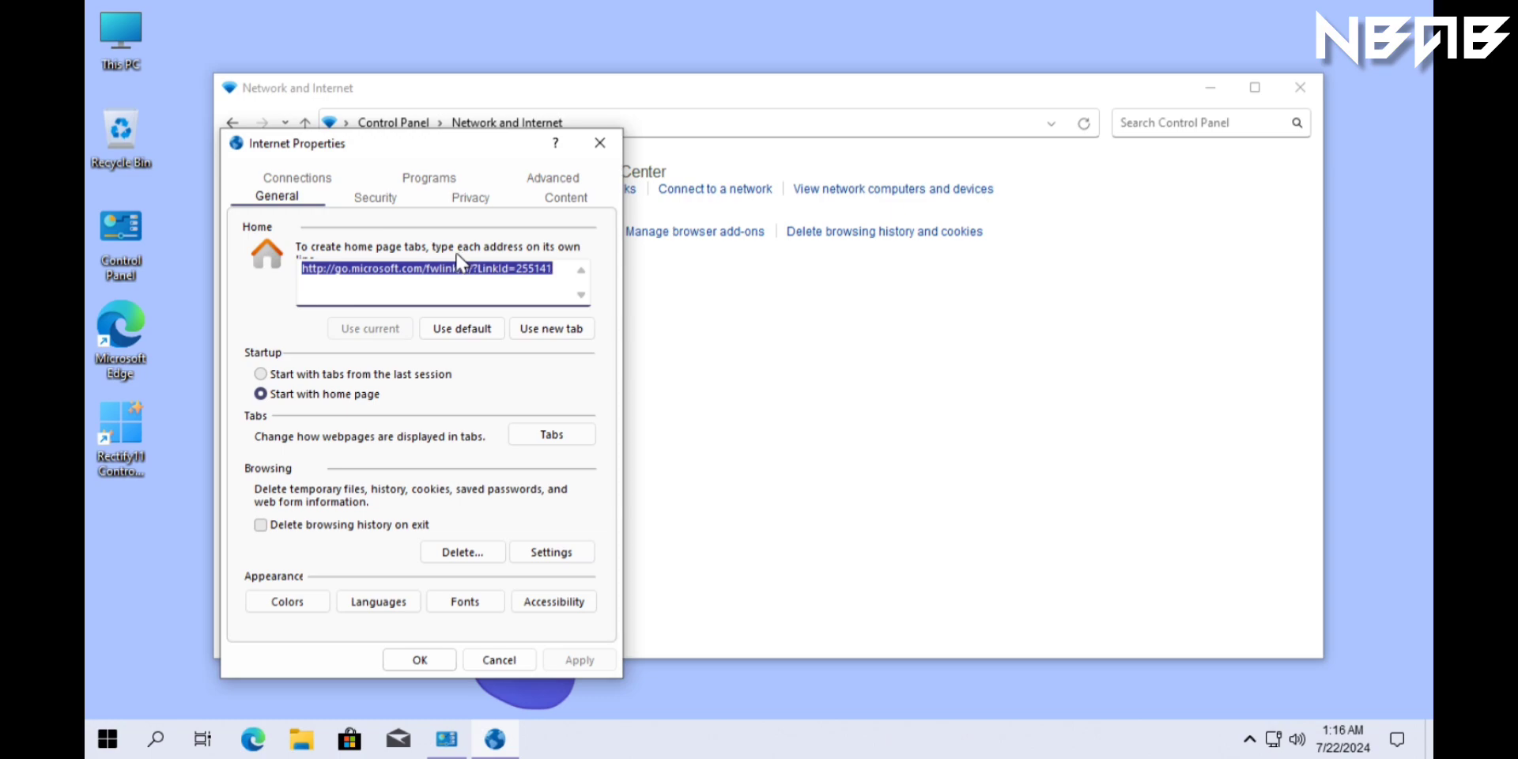
pyautogui.click(380, 199)
pyautogui.click(472, 199)
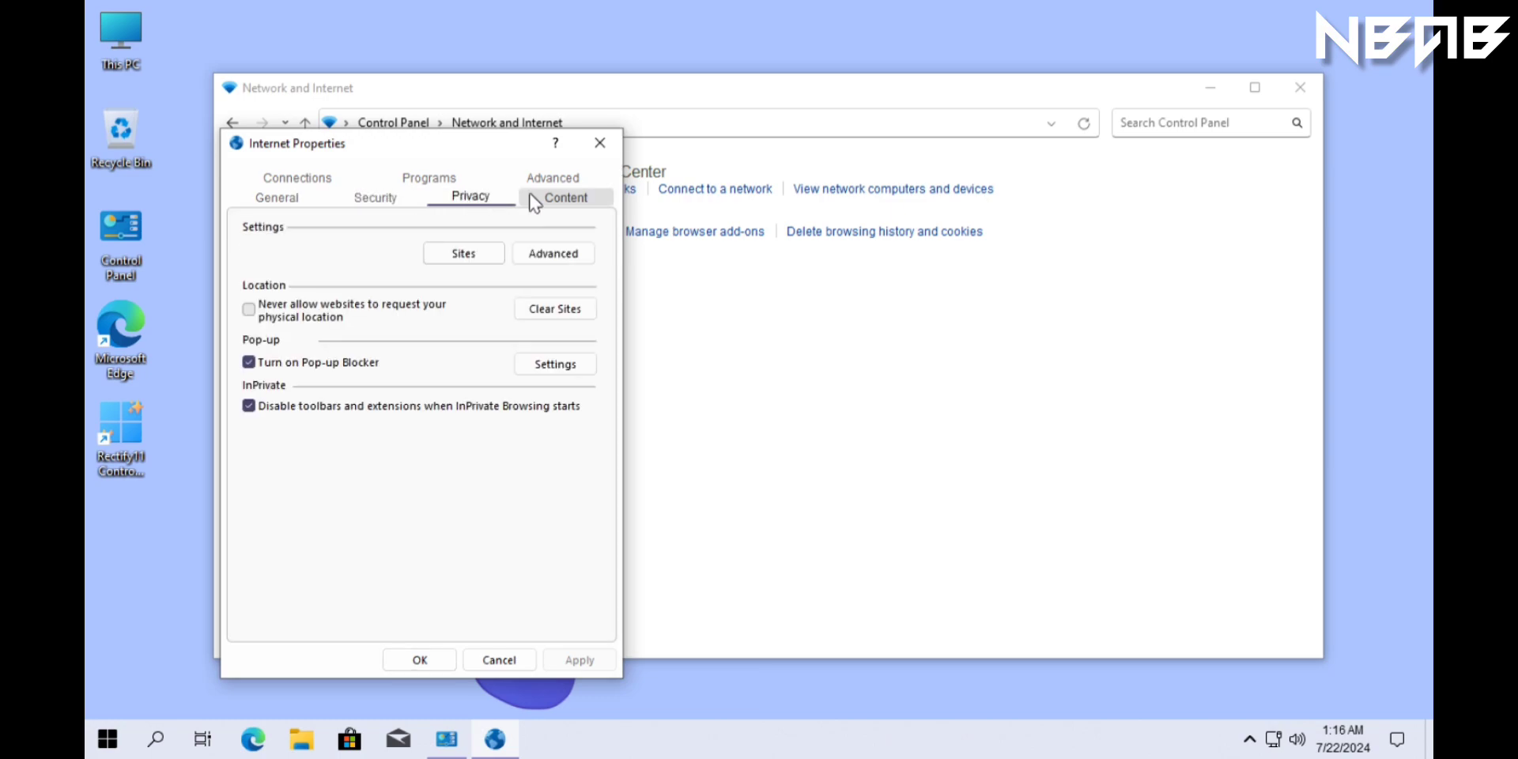
pyautogui.click(535, 199)
pyautogui.click(472, 198)
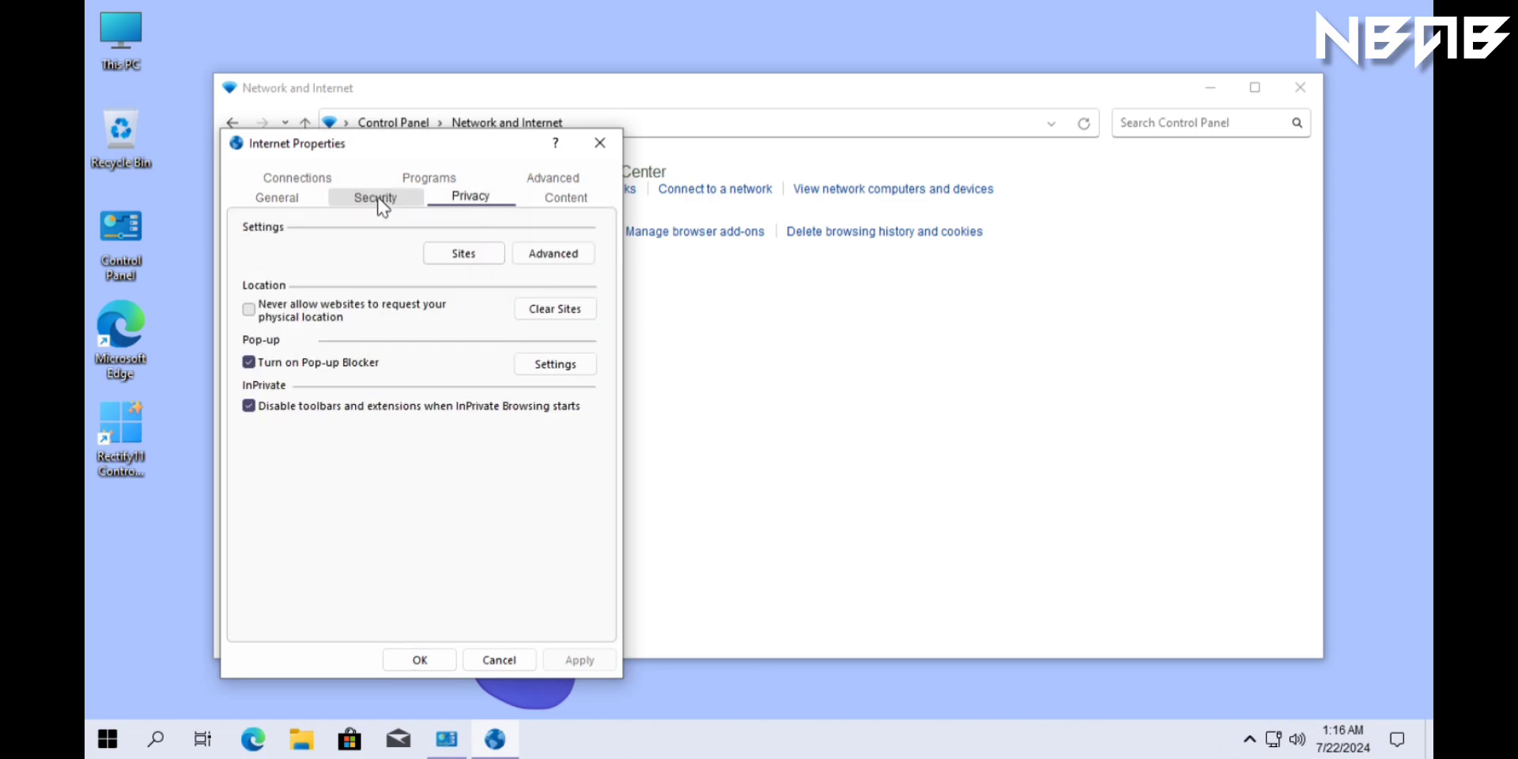
pyautogui.click(313, 179)
pyautogui.click(430, 197)
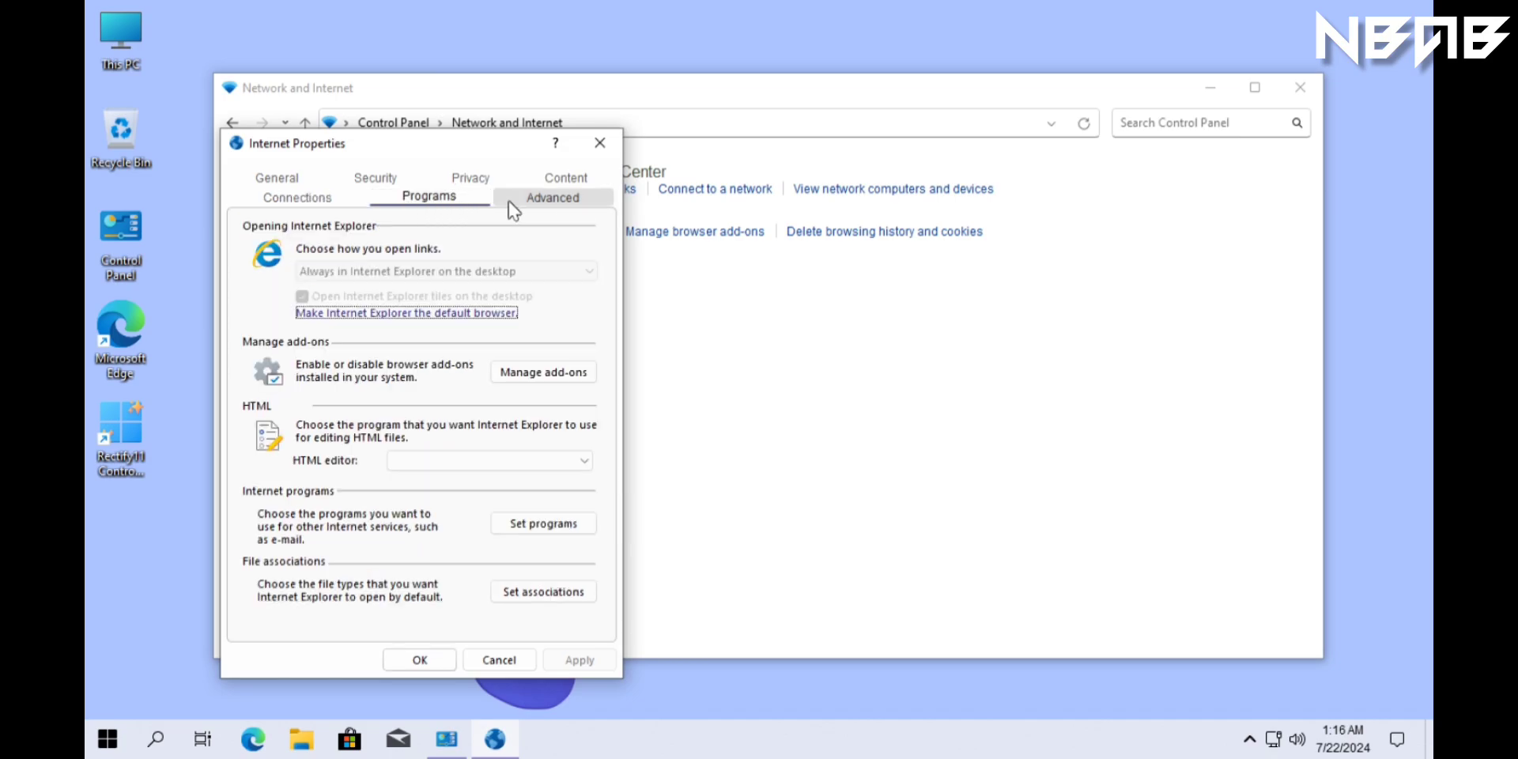
pyautogui.click(558, 204)
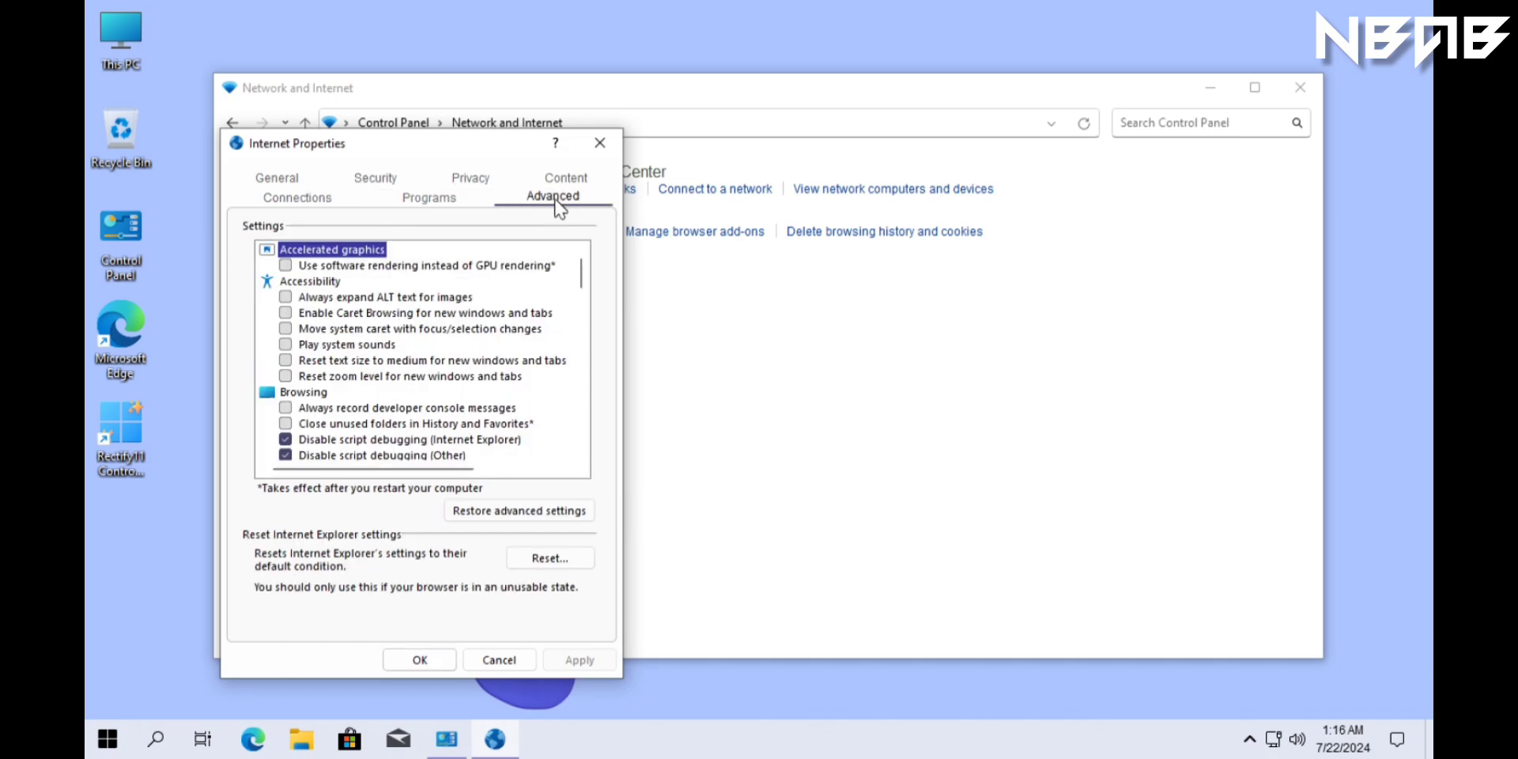
pyautogui.click(600, 143)
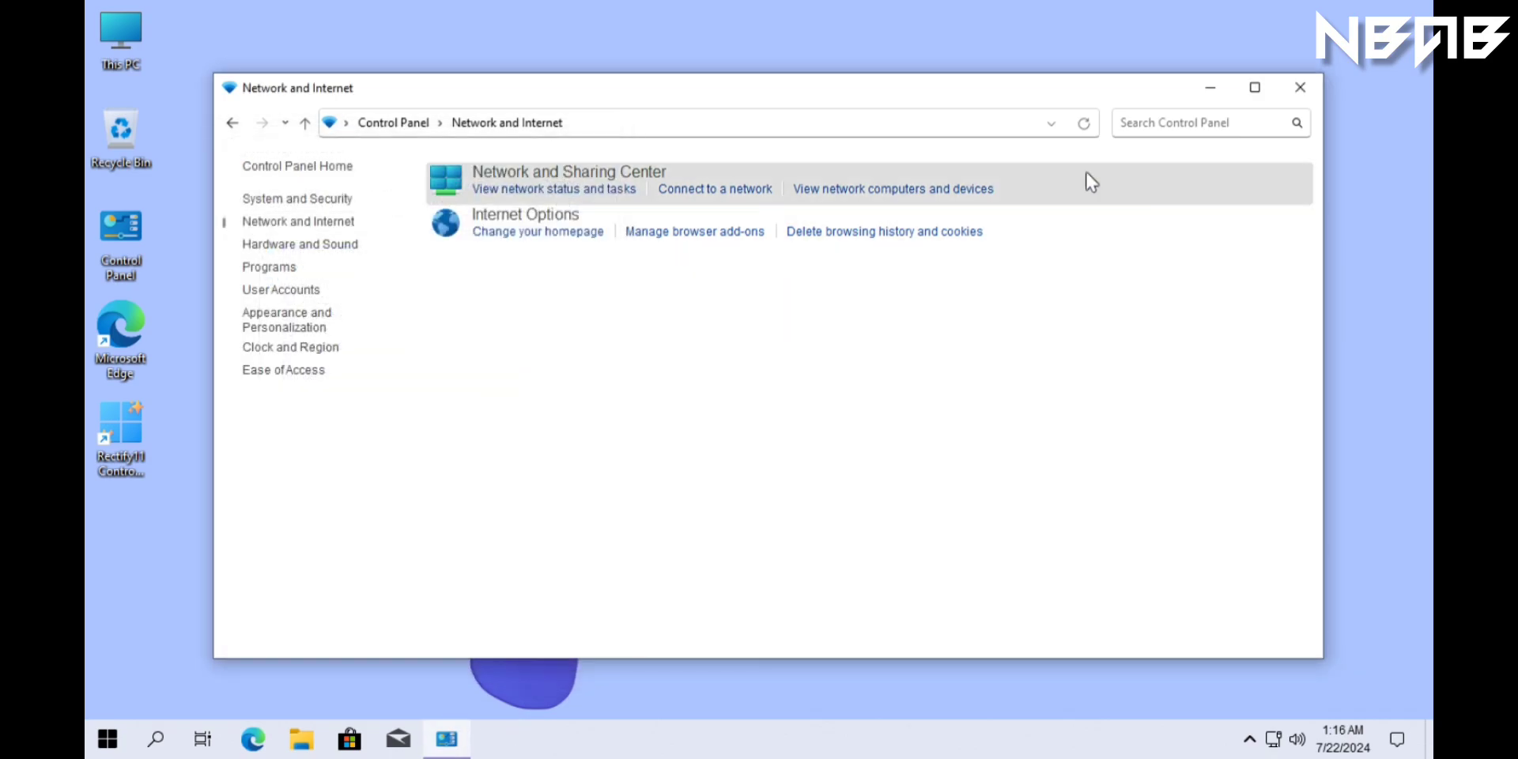
# Step: Maximize the Control Panel window, restore it to its previous size, and close it
pyautogui.click(1258, 89)
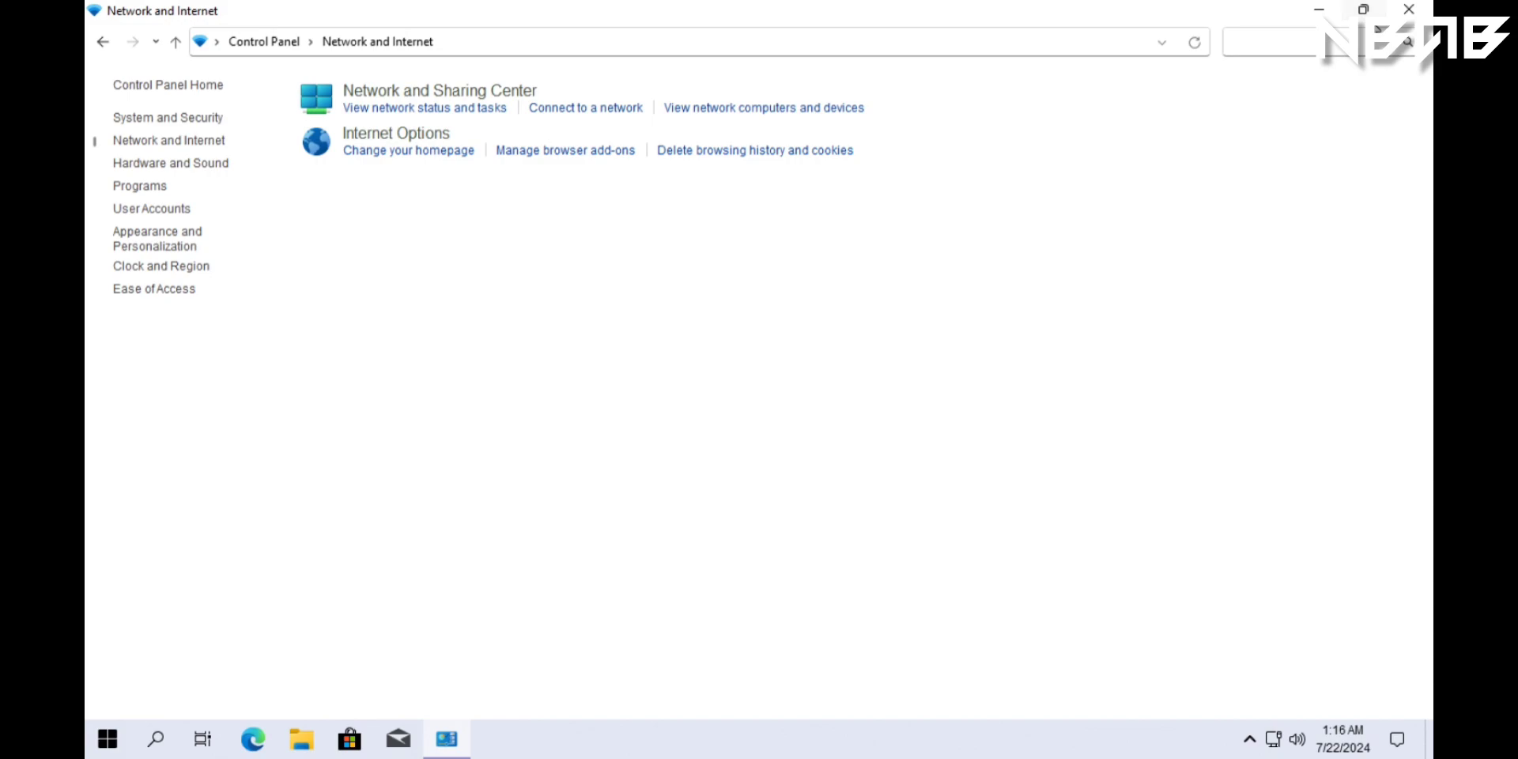
pyautogui.click(1363, 9)
pyautogui.click(1301, 88)
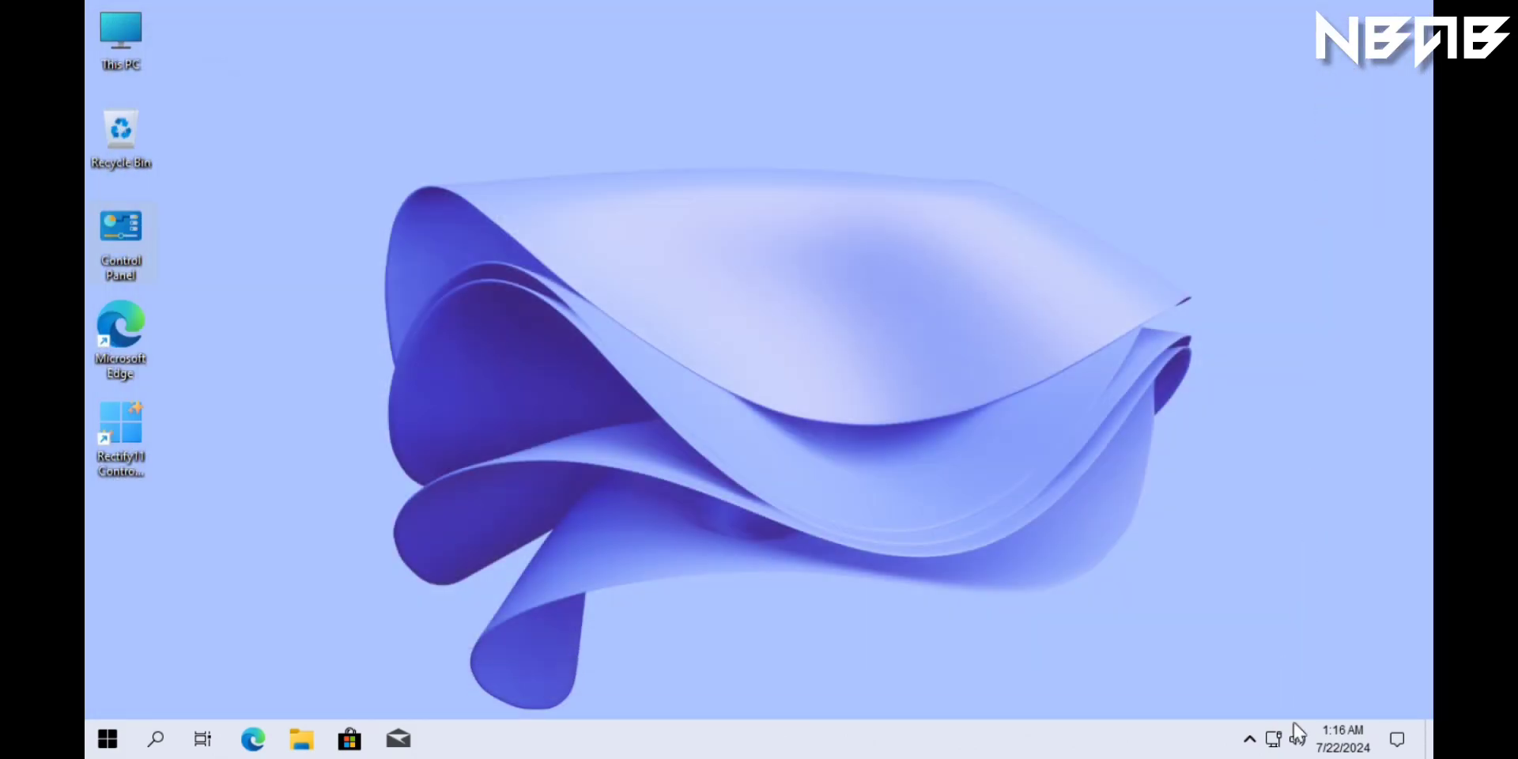
# Step: Check the notification center, calendar, volume, network and hidden icons flyouts of the system tray, and dismiss them
pyautogui.click(1404, 739)
pyautogui.click(1404, 739)
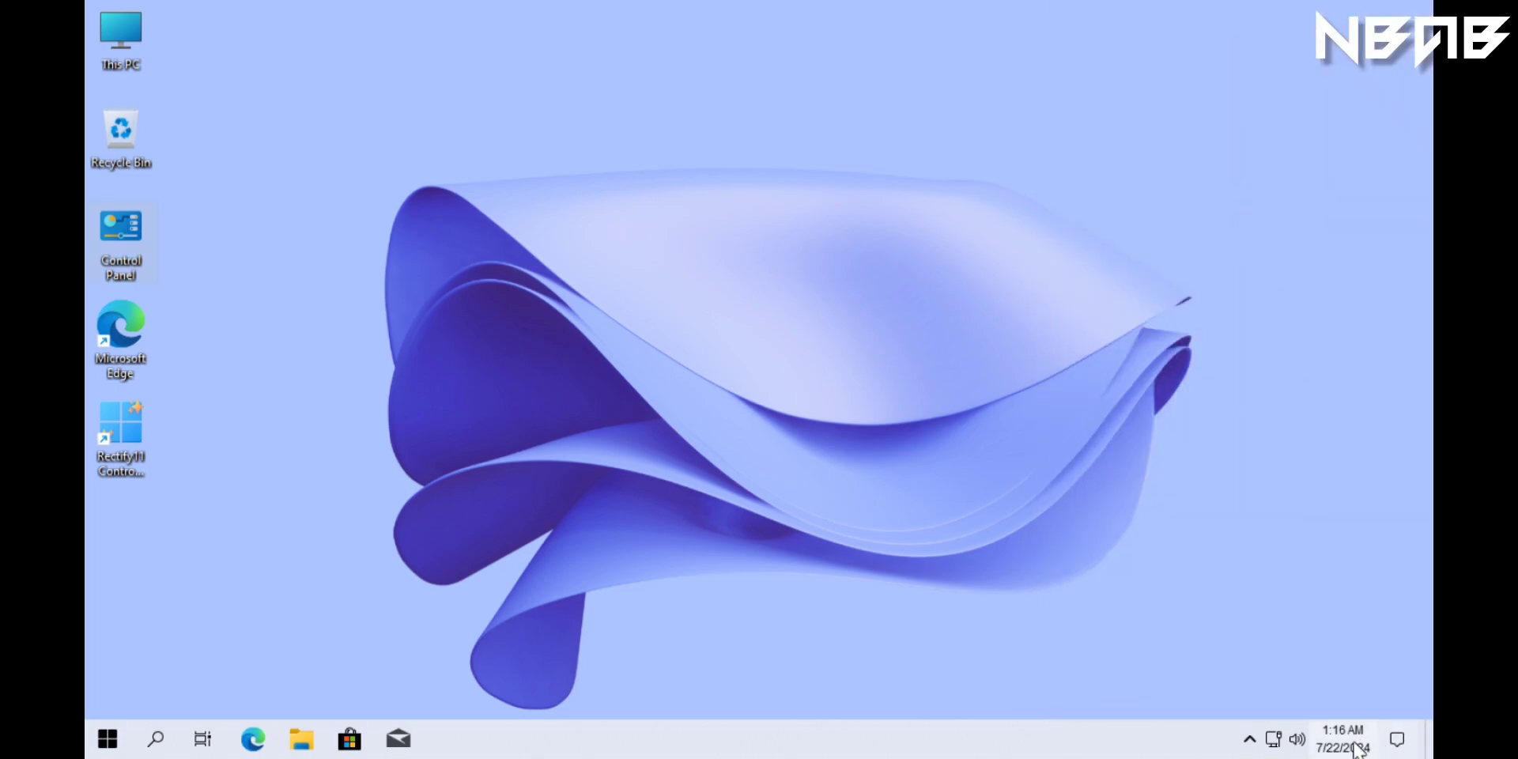
pyautogui.click(1354, 748)
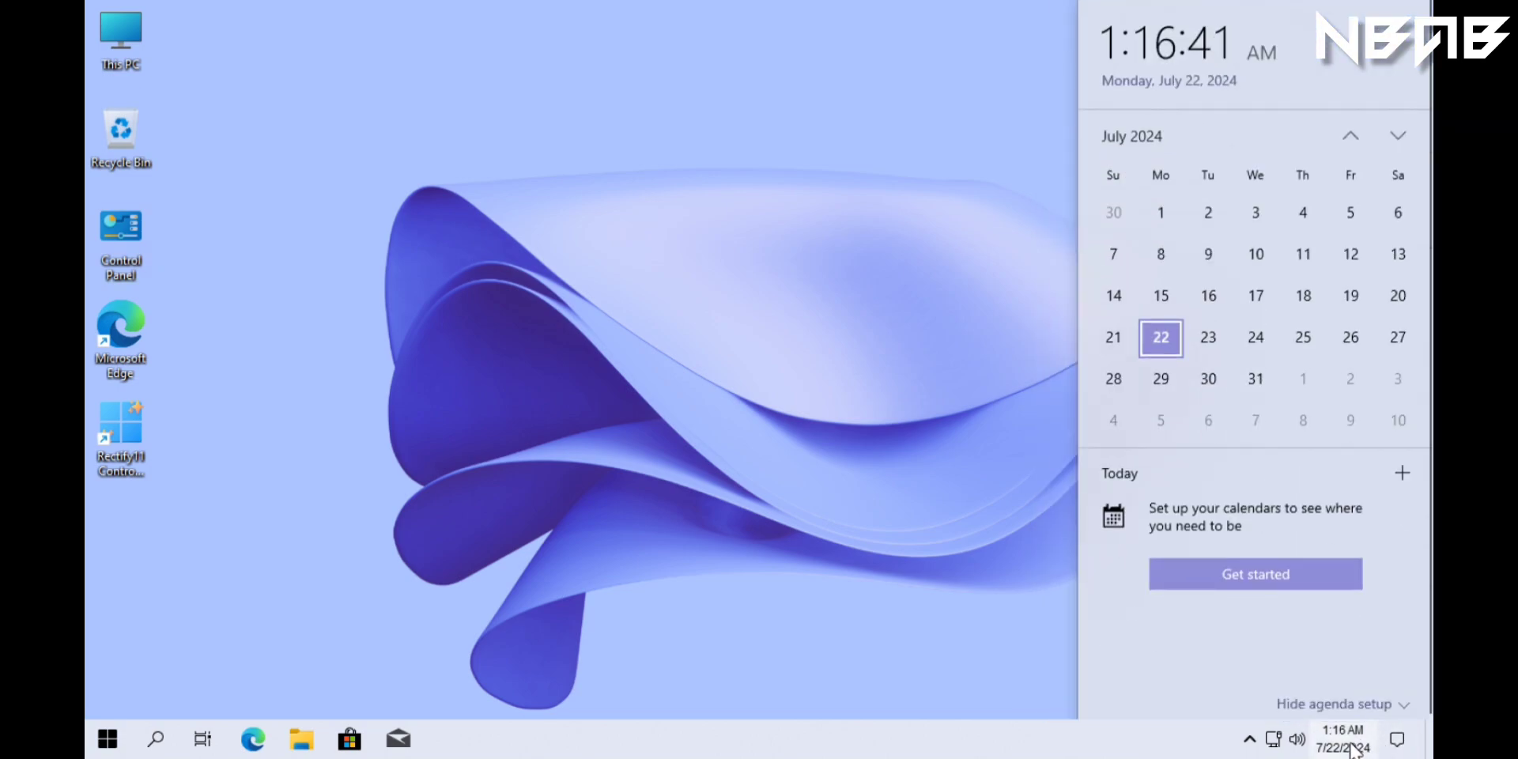
pyautogui.click(1354, 748)
pyautogui.click(1292, 736)
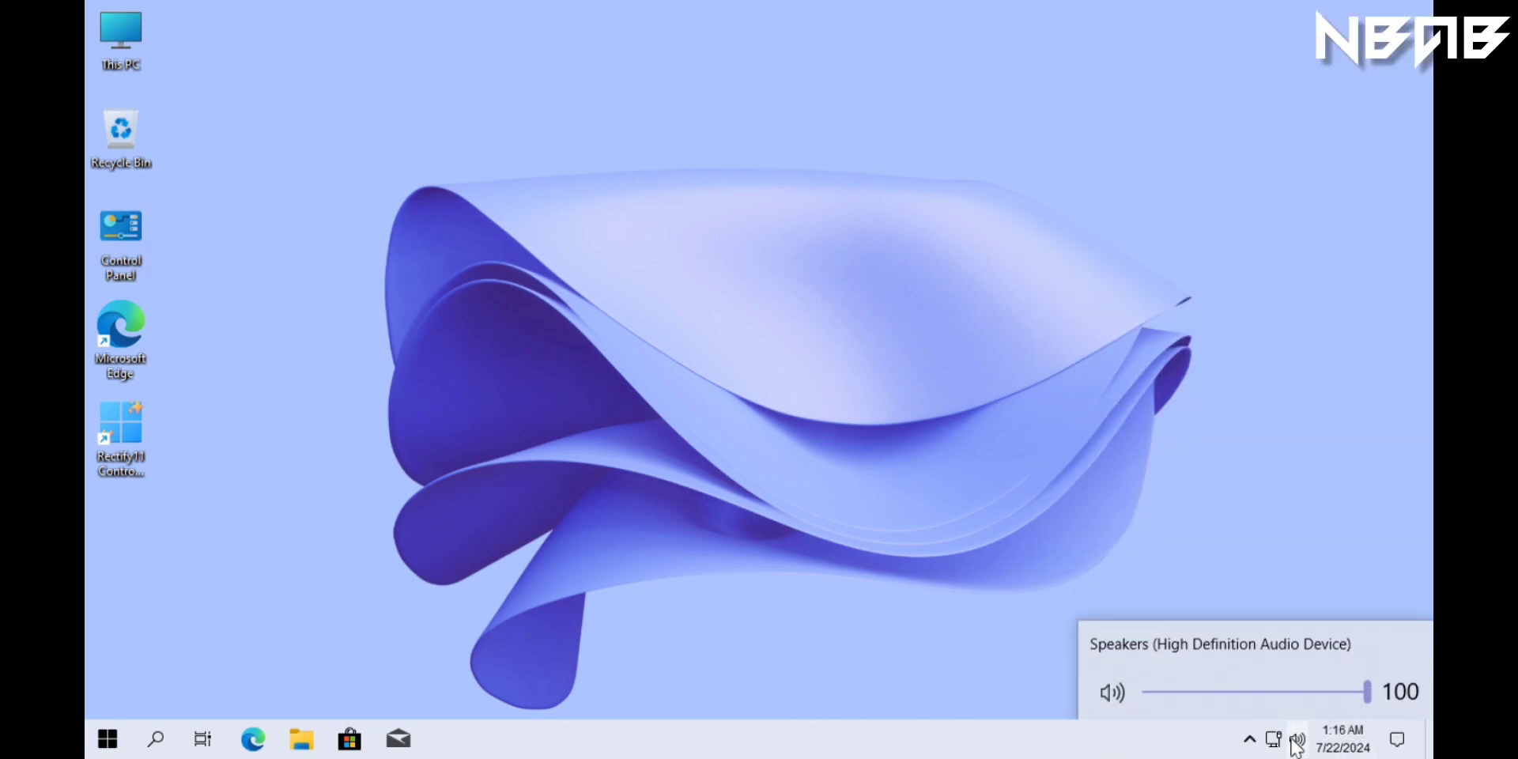
pyautogui.click(1272, 741)
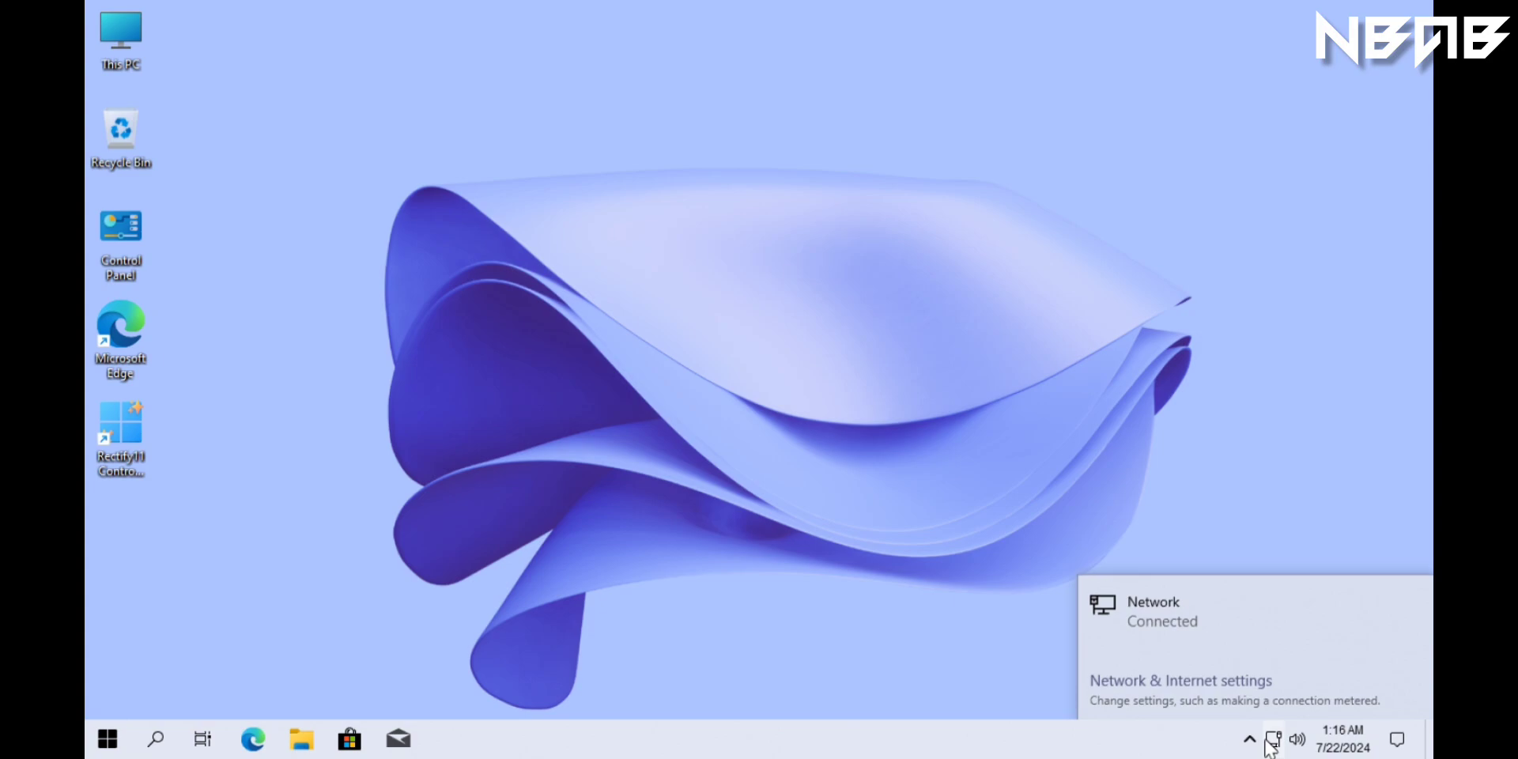
pyautogui.click(1251, 741)
pyautogui.click(1077, 630)
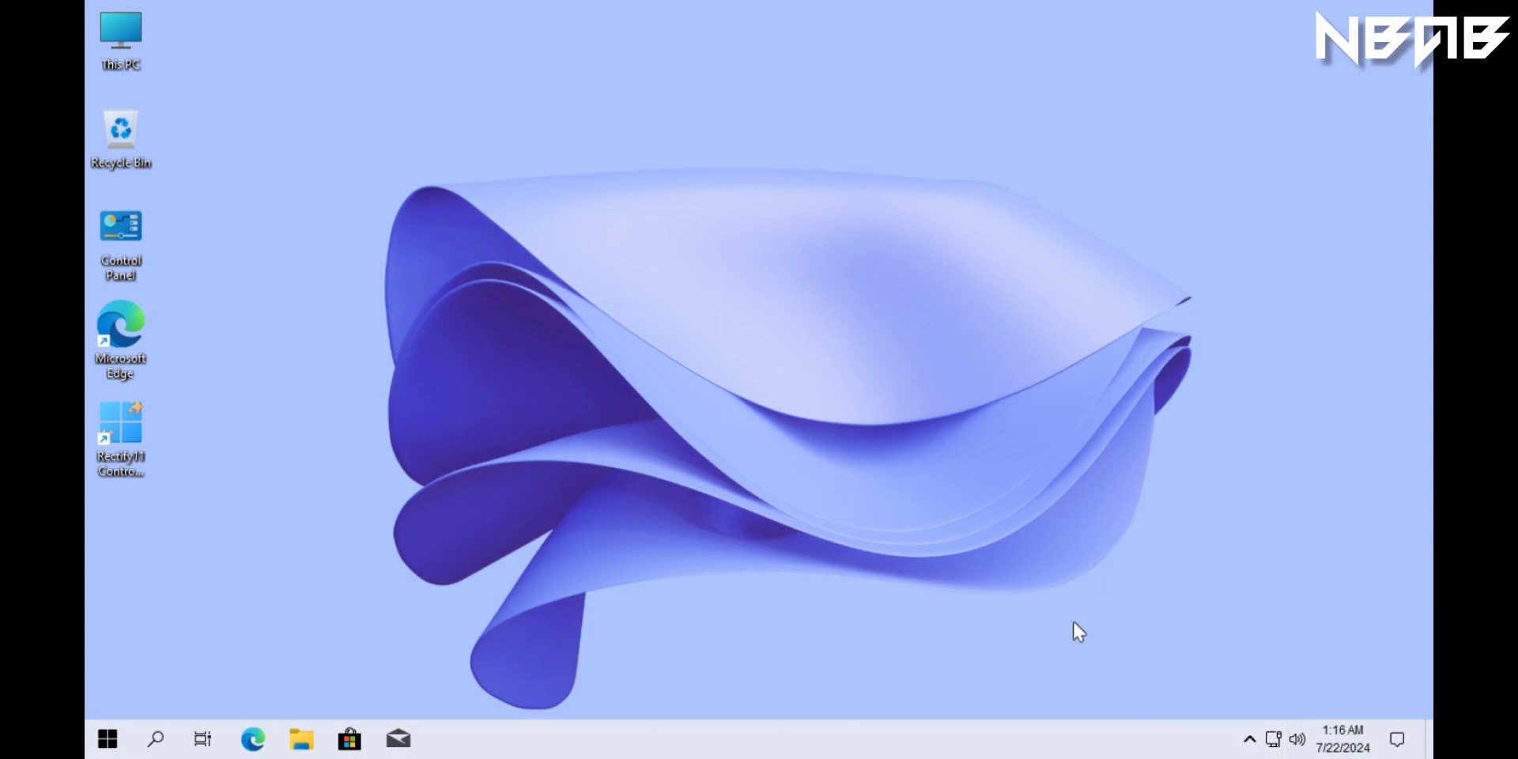
# Step: Review the desktop context menu's New, More options and View submenus, and choose Gadgets
pyautogui.rightClick(549, 226)
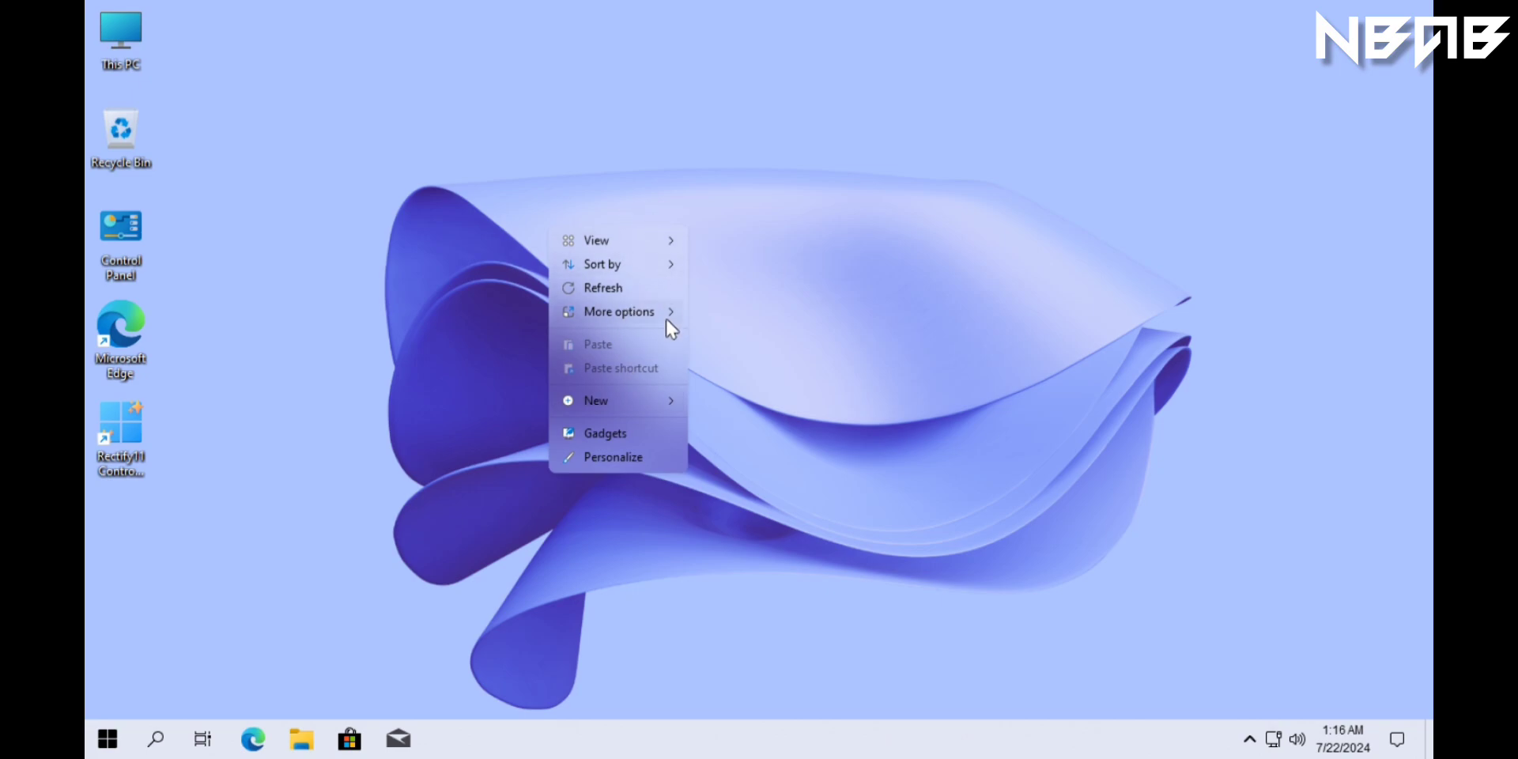
pyautogui.moveTo(657, 400)
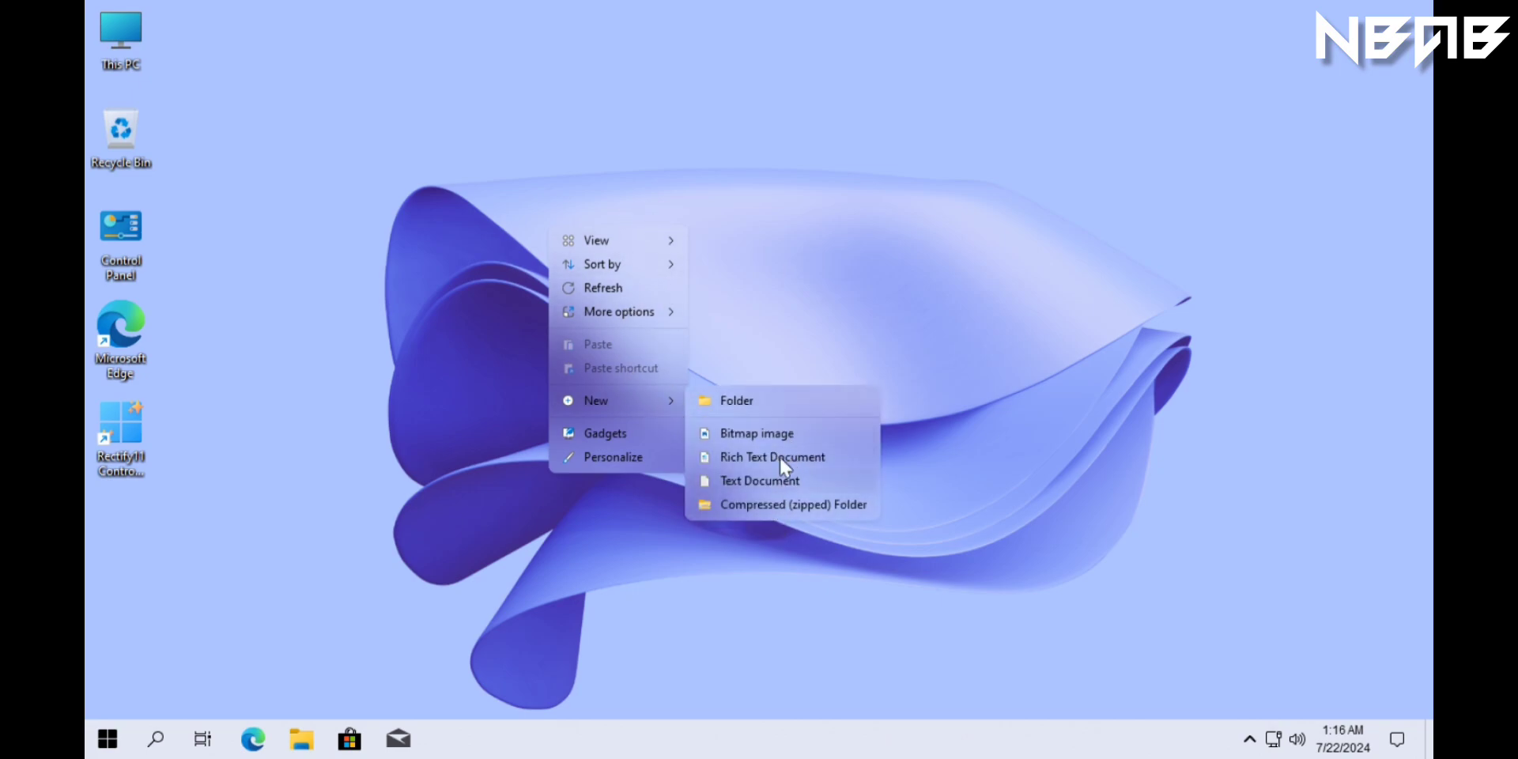
pyautogui.moveTo(639, 310)
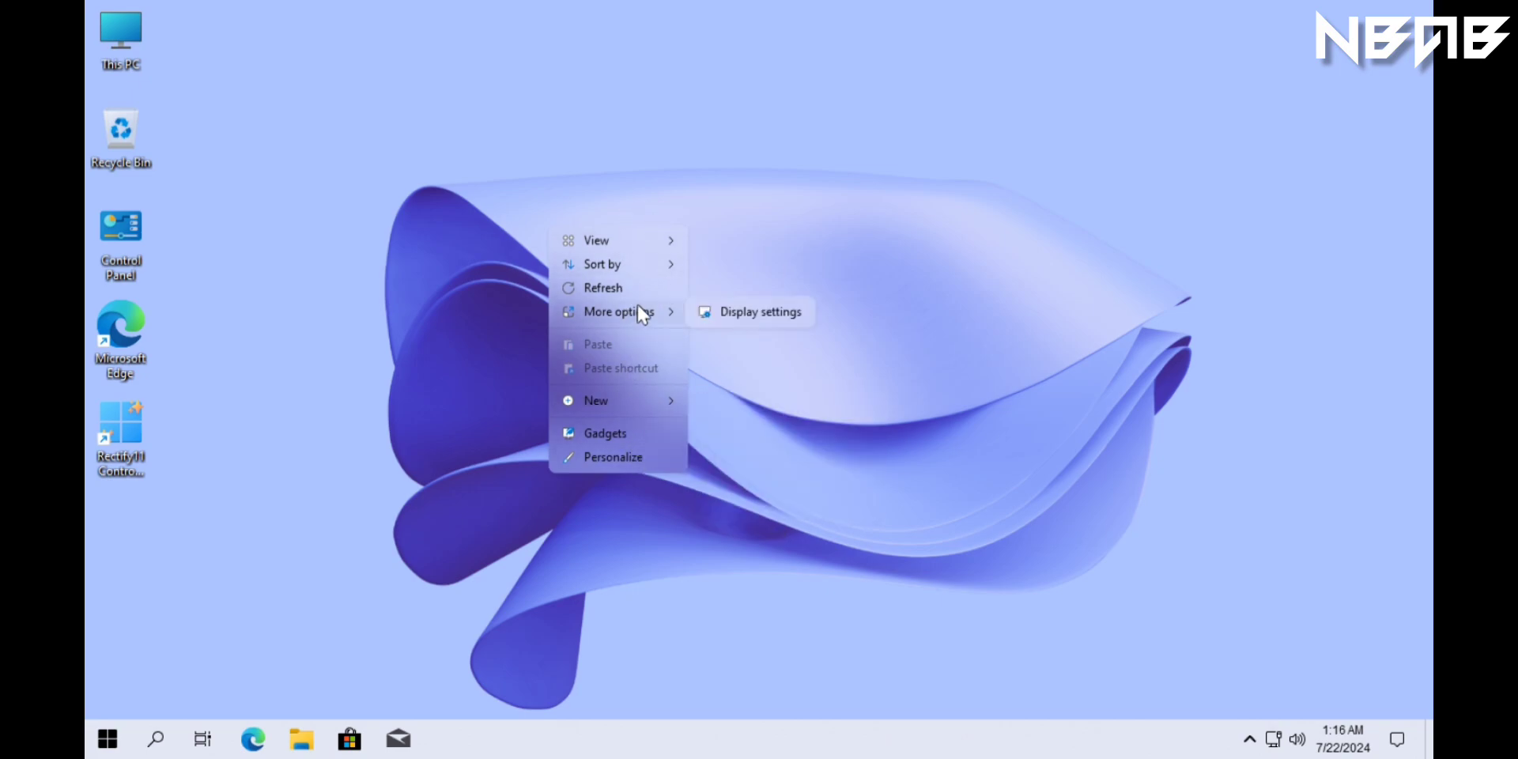
pyautogui.moveTo(661, 237)
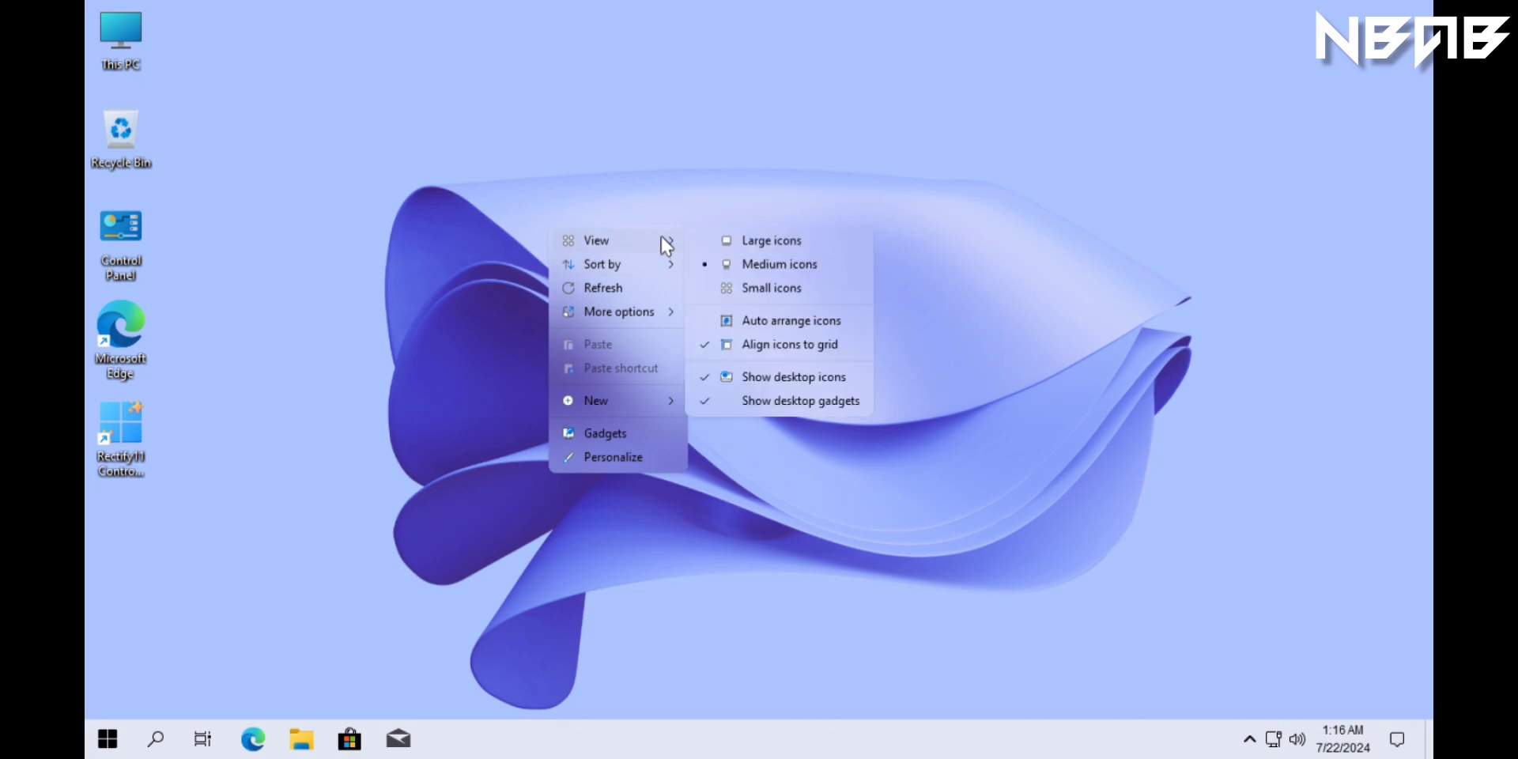
pyautogui.click(605, 434)
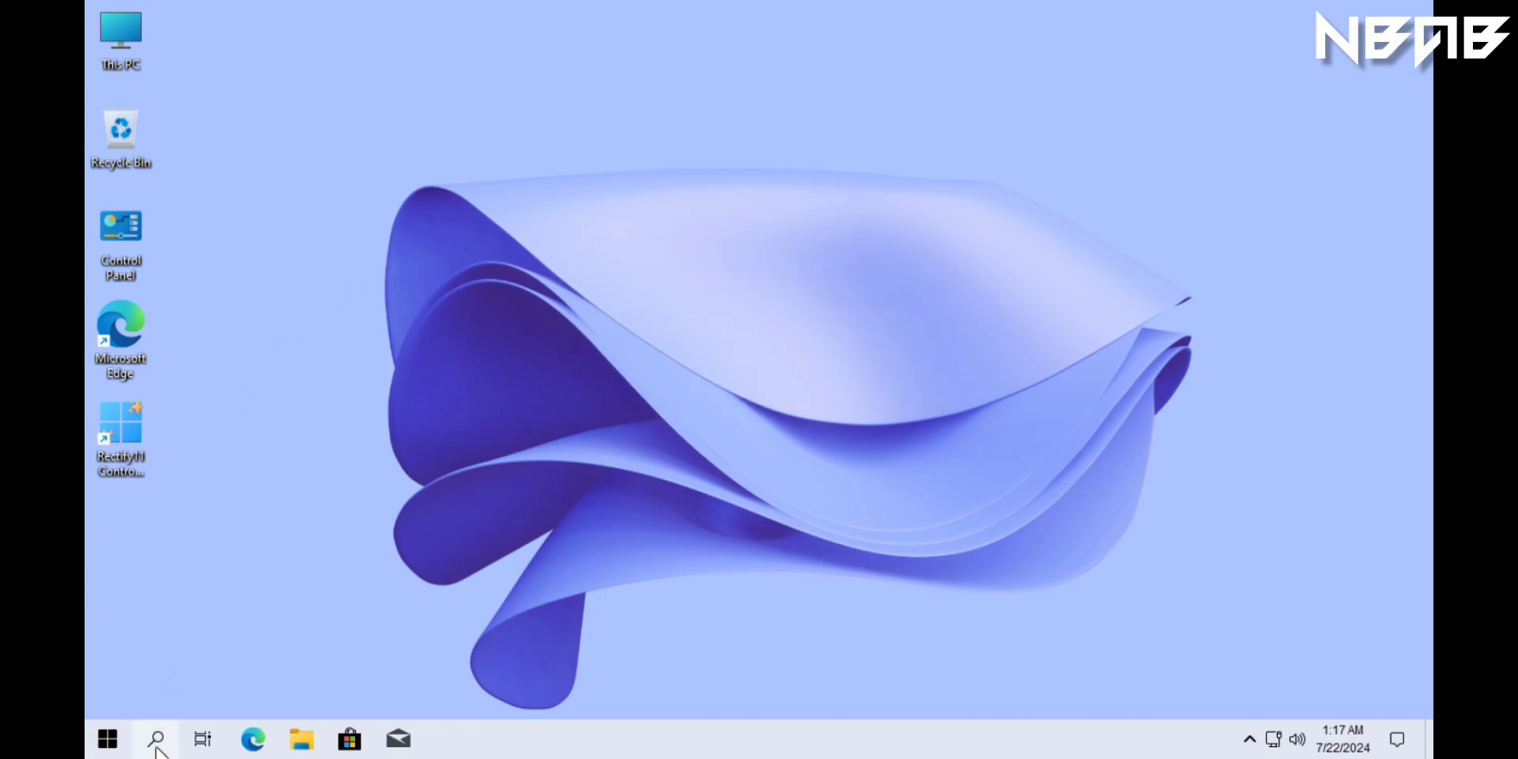
# Step: Show and dismiss Task View, and preview the Windows Search home before closing it
pyautogui.click(186, 747)
pyautogui.click(186, 748)
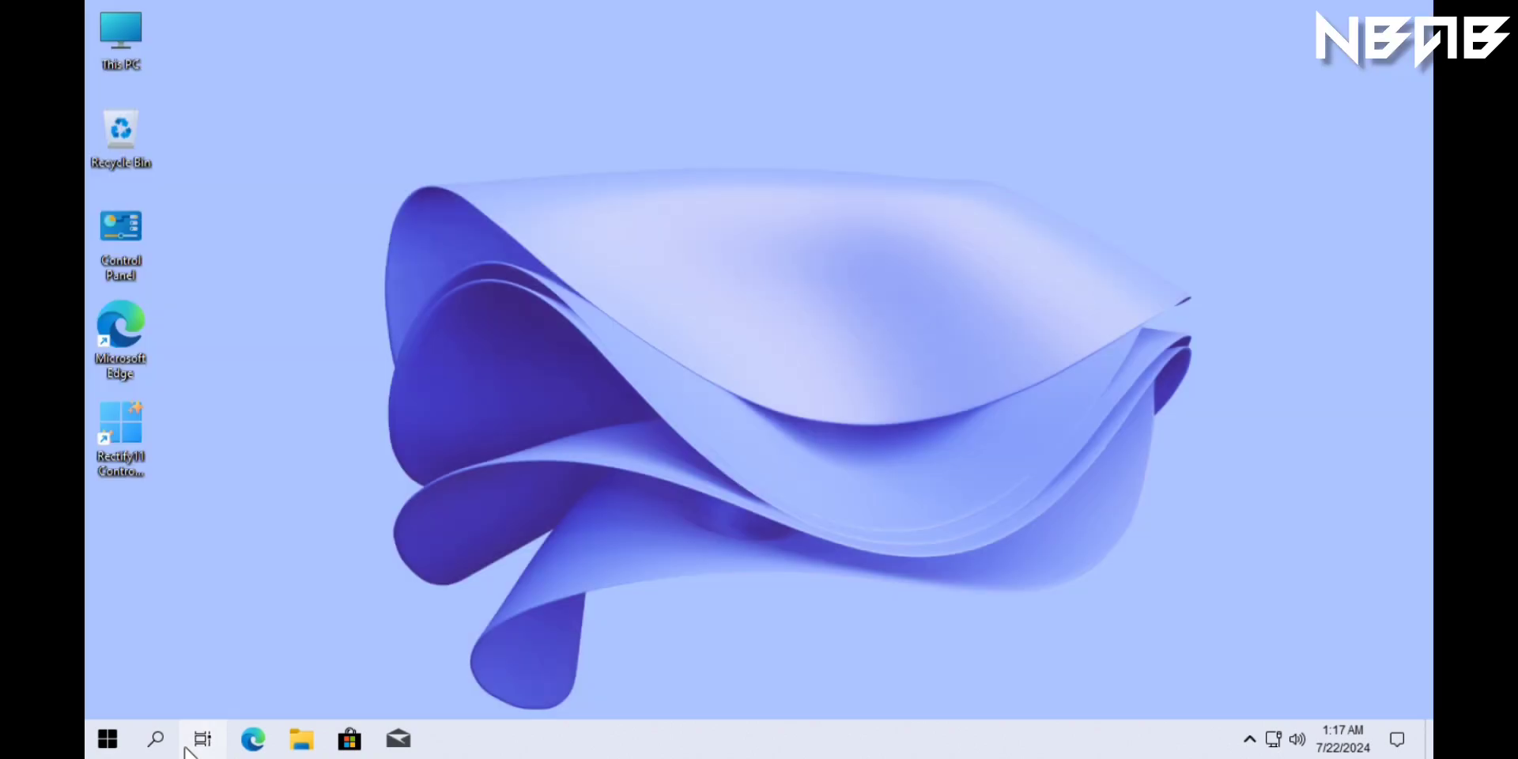
pyautogui.click(157, 742)
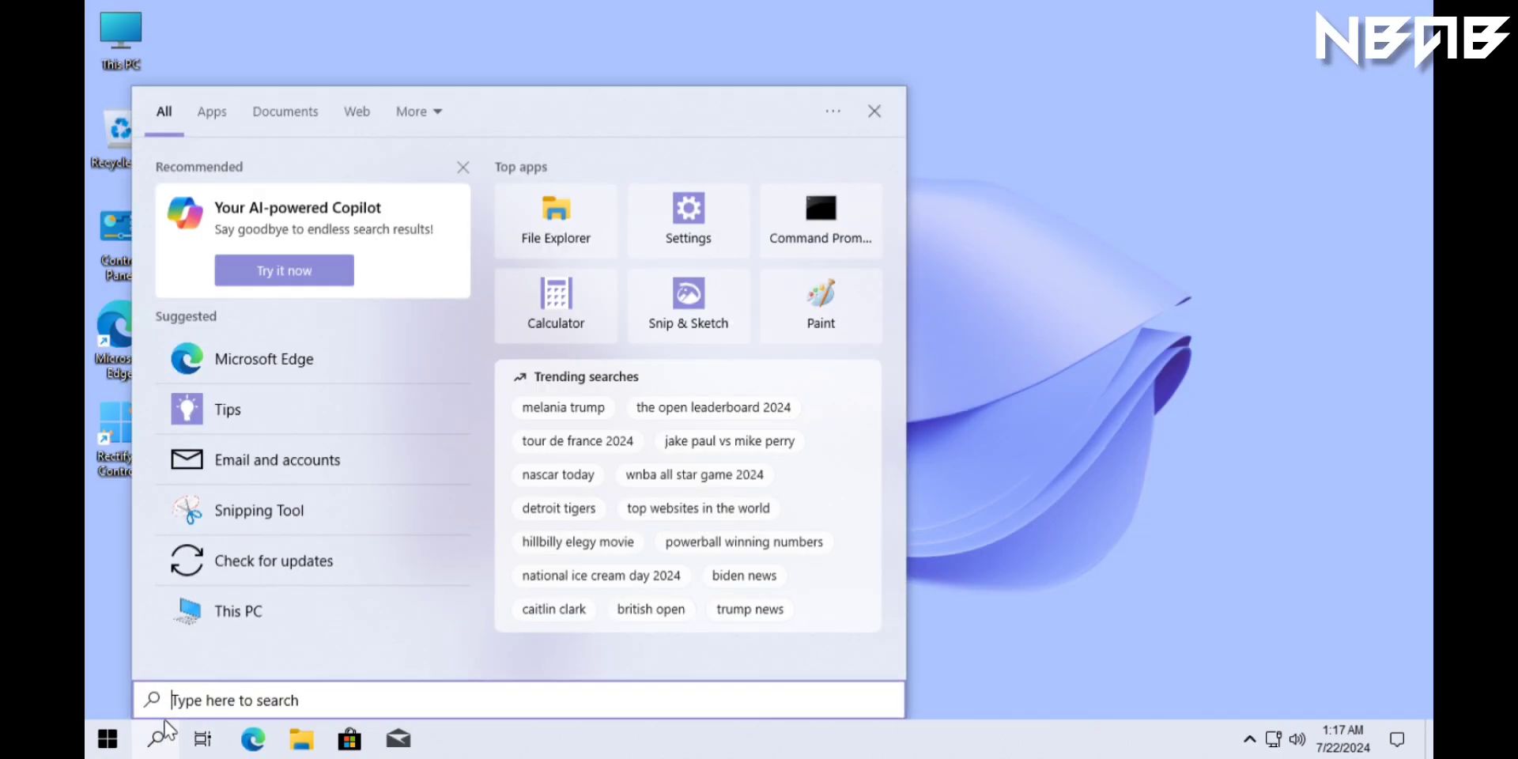
pyautogui.click(1134, 401)
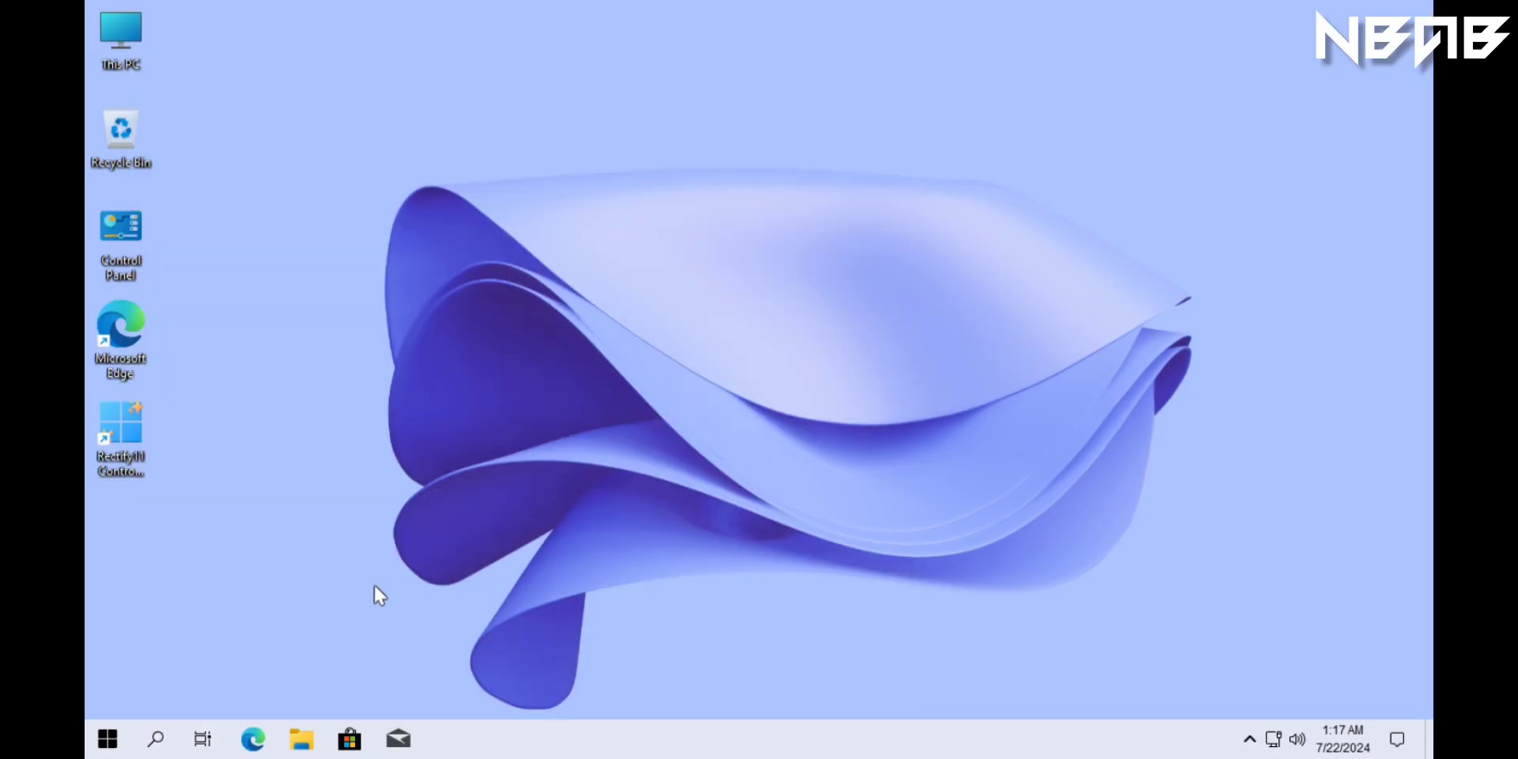
# Step: Open the Start menu again and look through its app list down to the last entry
pyautogui.click(124, 739)
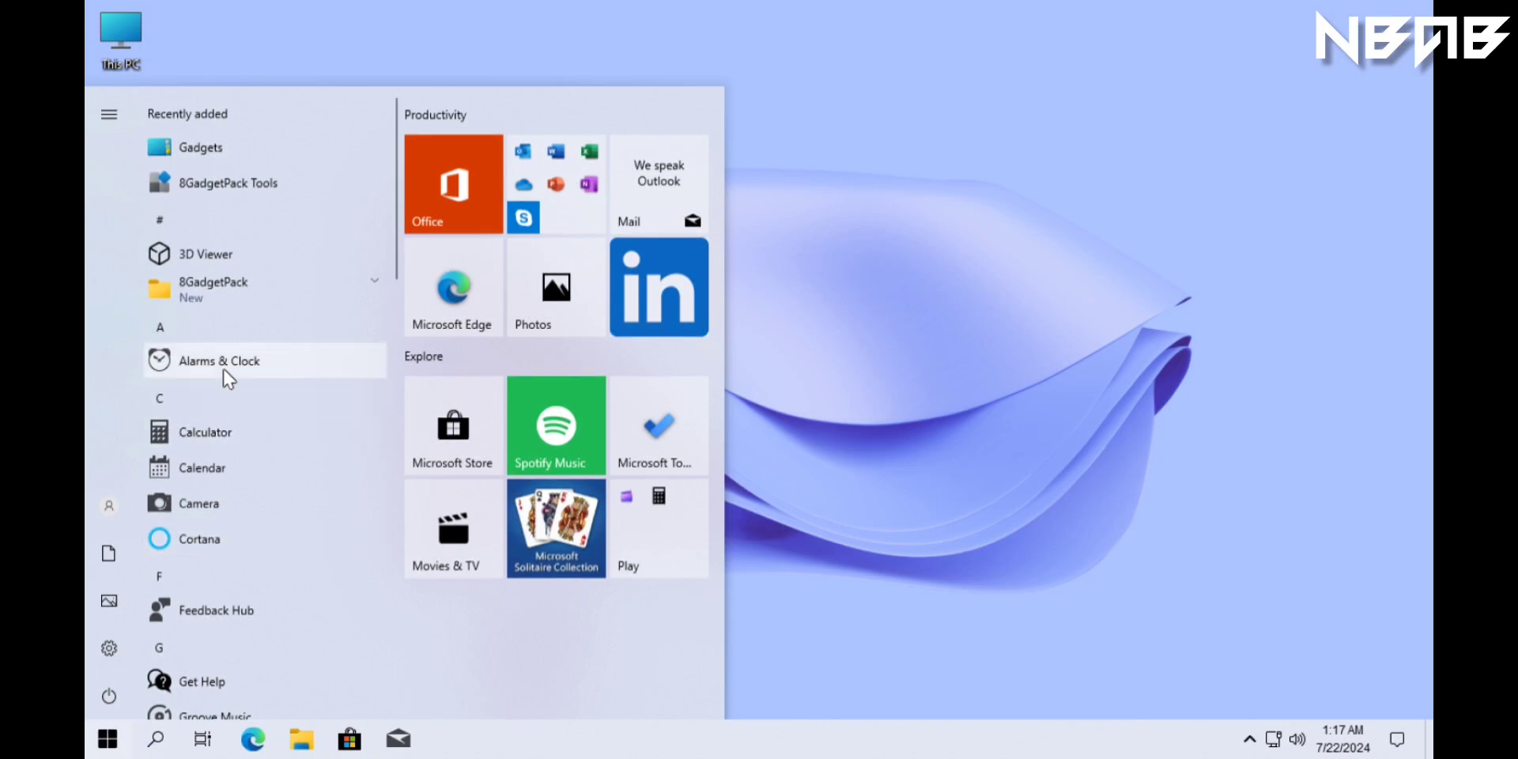
pyautogui.scroll(-2, 295, 293)
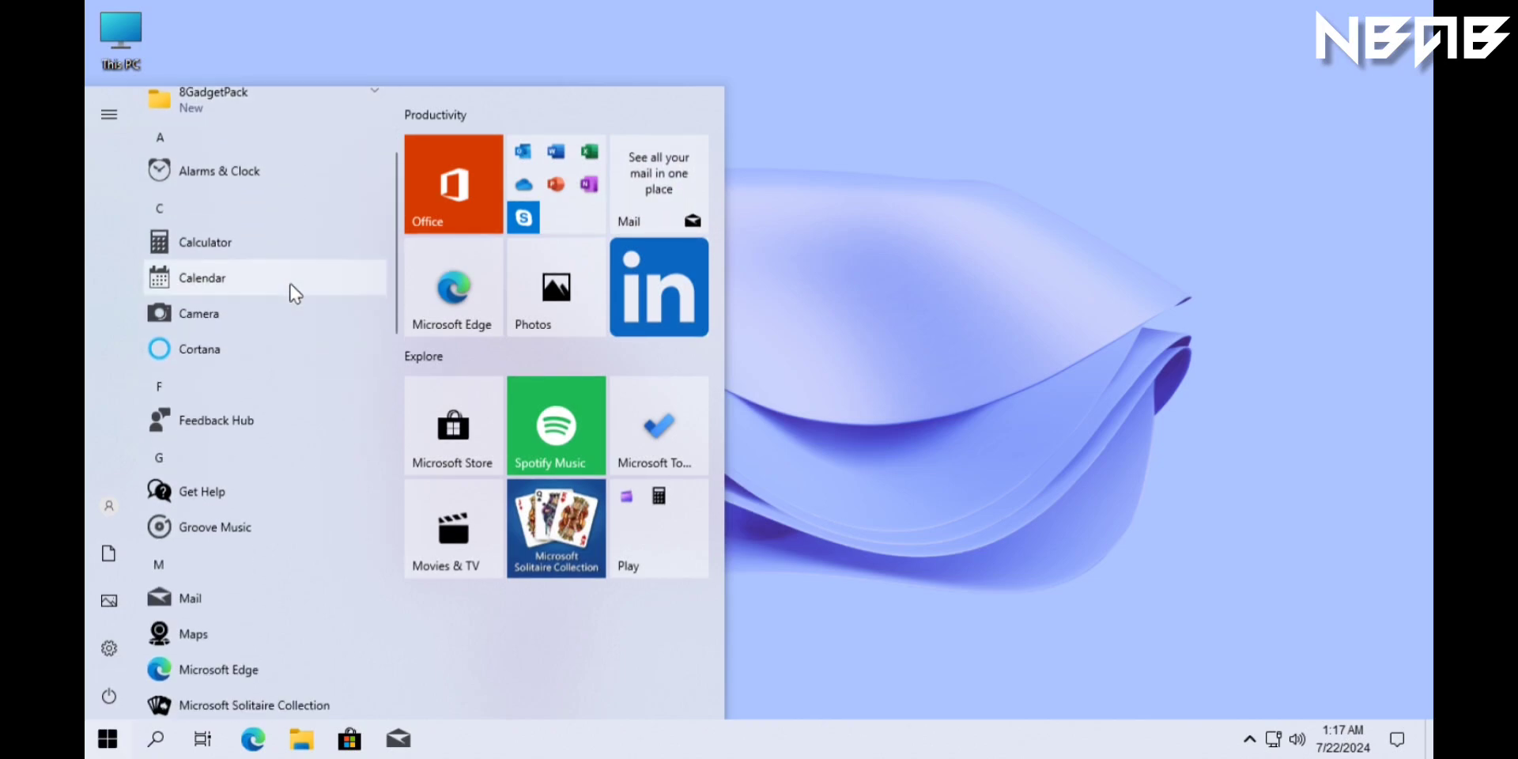
pyautogui.scroll(3, 295, 293)
pyautogui.scroll(-12, 295, 294)
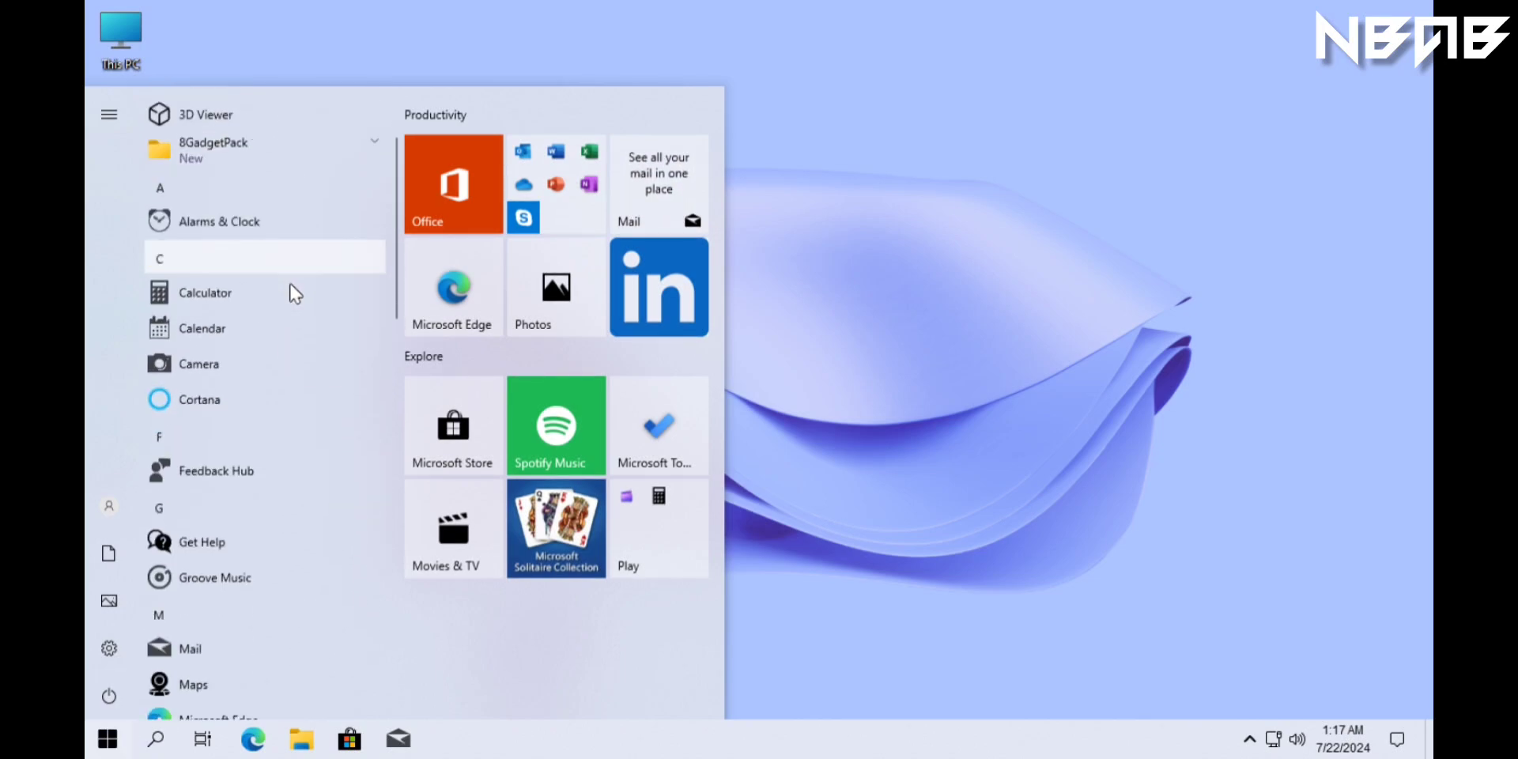
pyautogui.scroll(-3, 295, 293)
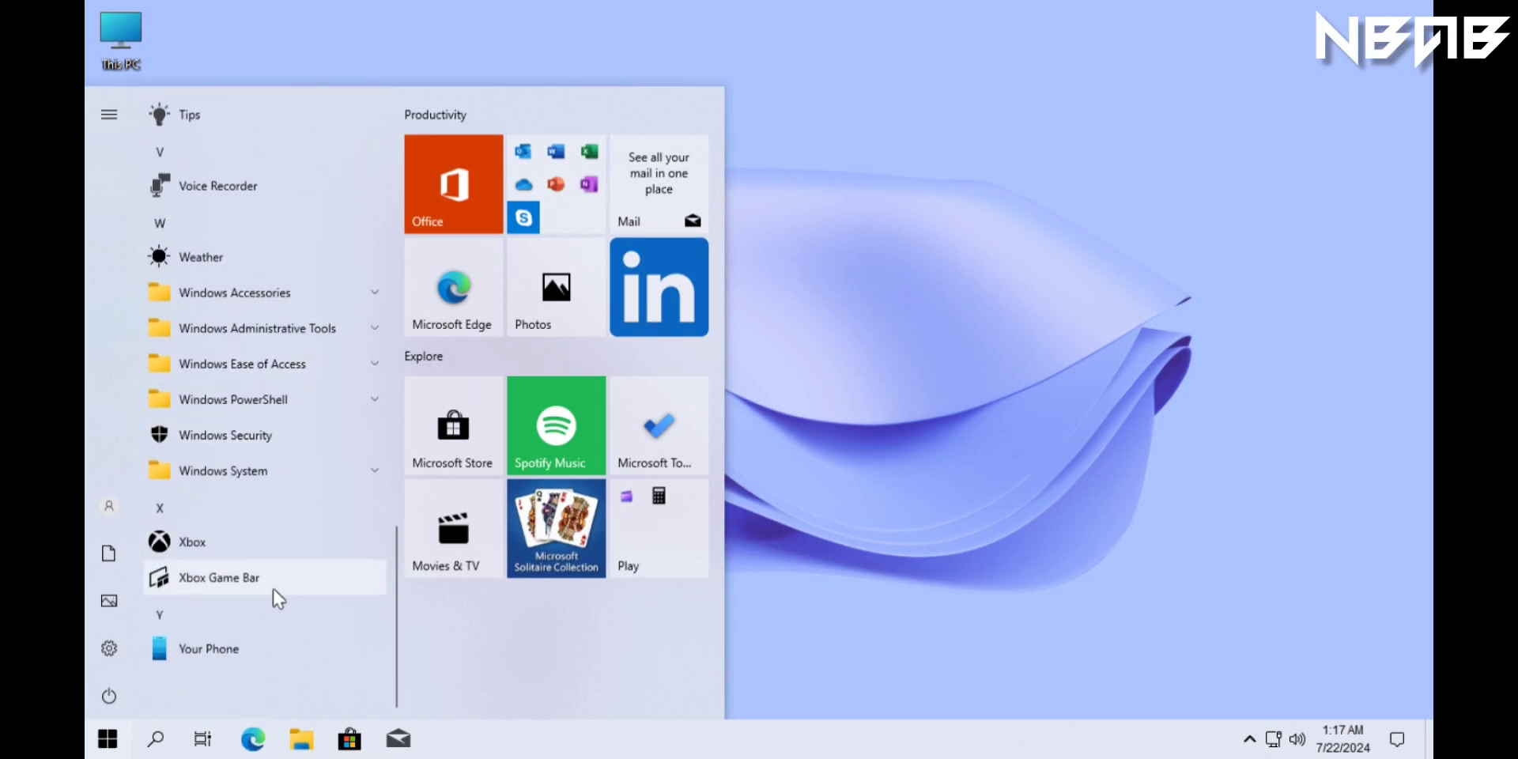
# Step: Launch Command Prompt from the Windows System folder of the Start menu, view its window, and close it
pyautogui.click(242, 481)
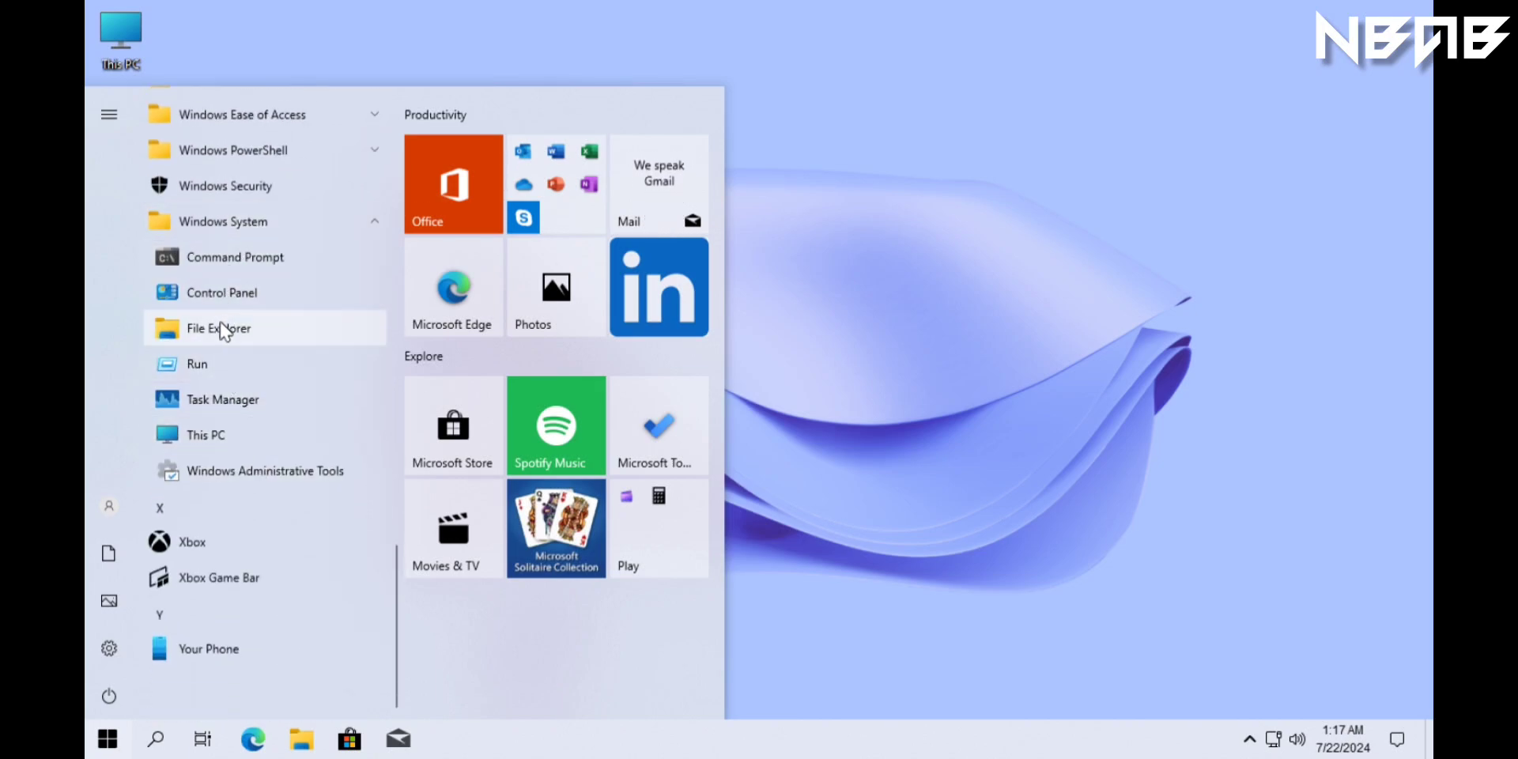
pyautogui.click(255, 263)
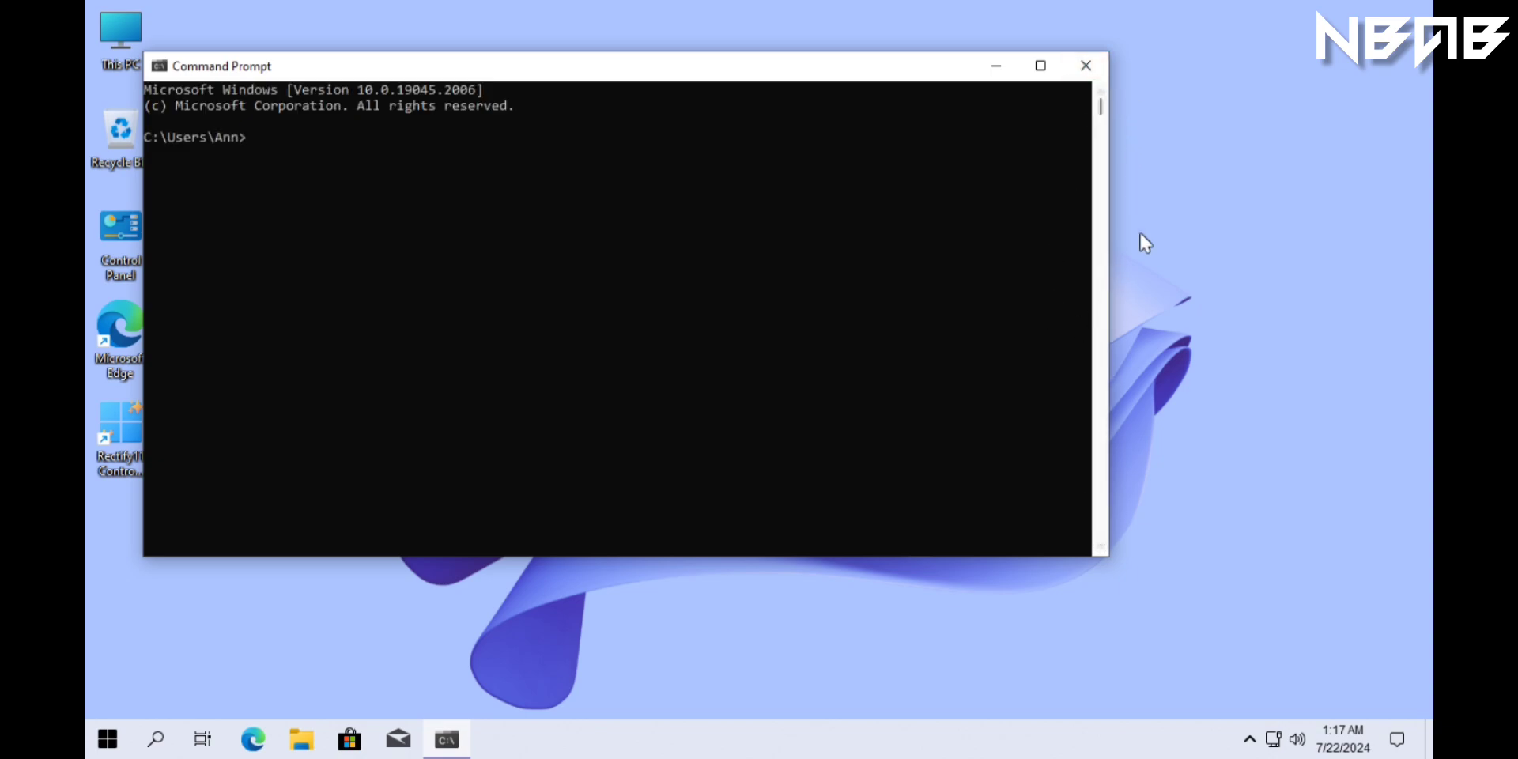
pyautogui.click(1100, 68)
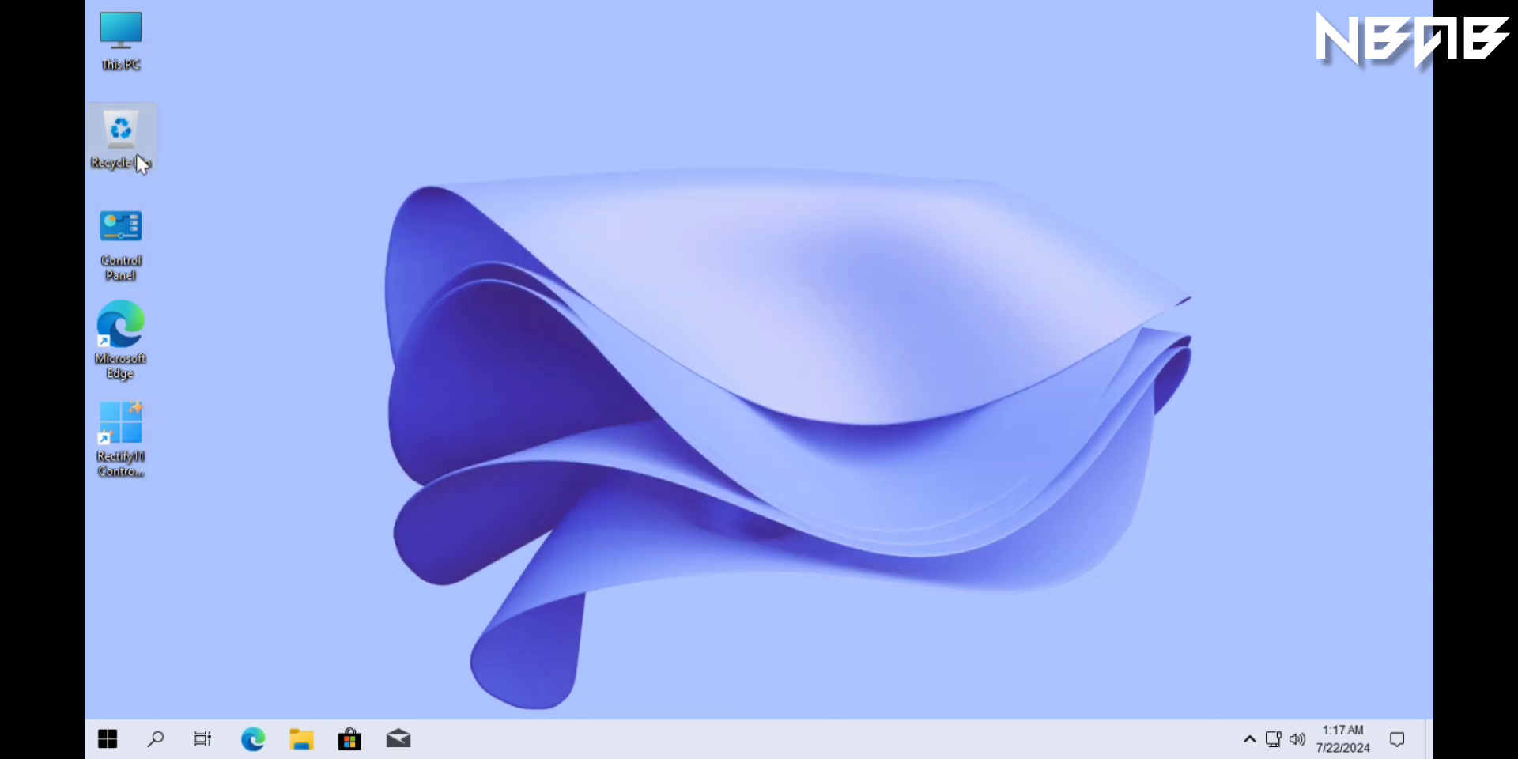
# Step: Open This PC and show the properties of Local Disk (C:)
pyautogui.doubleClick(133, 68)
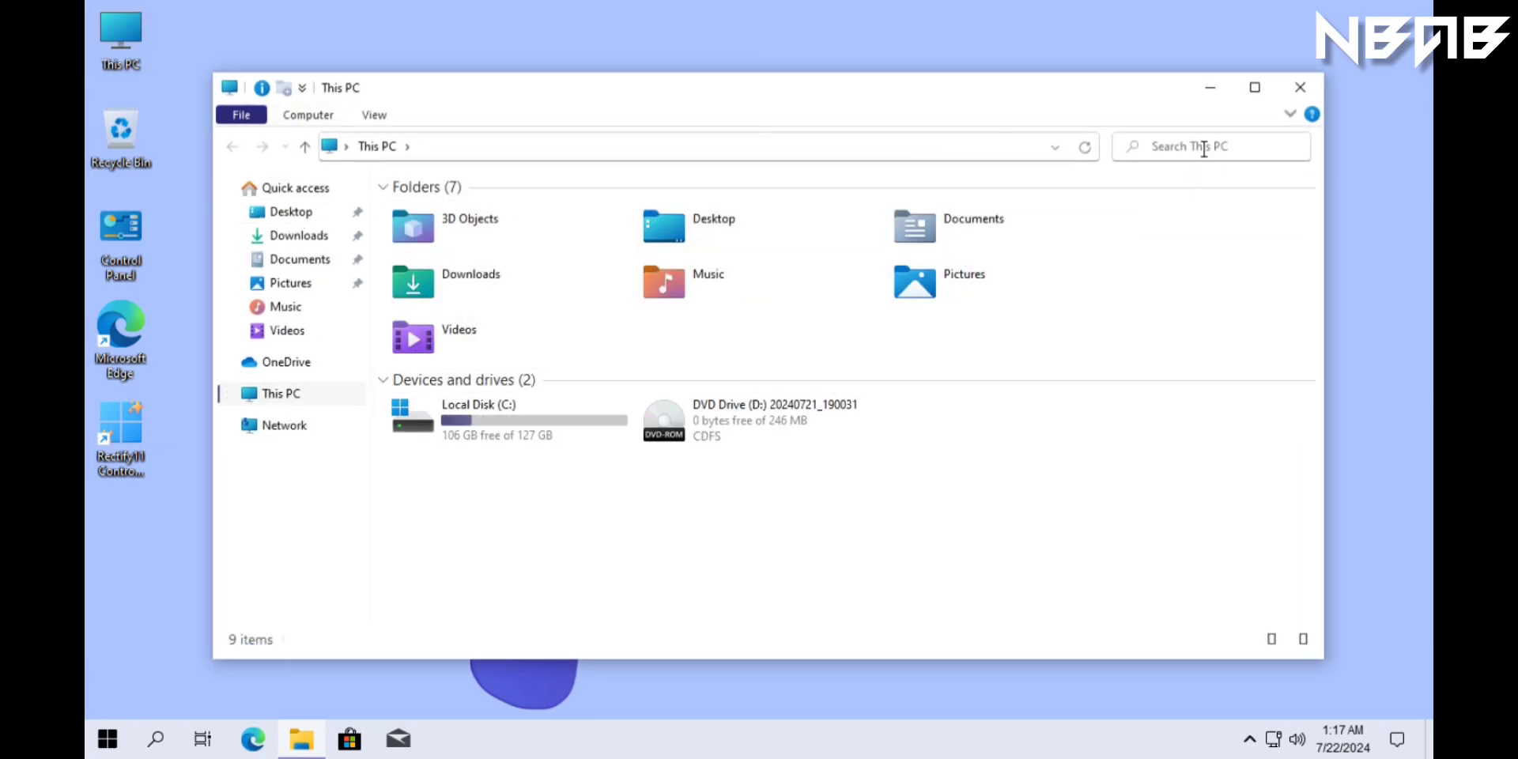
pyautogui.click(809, 144)
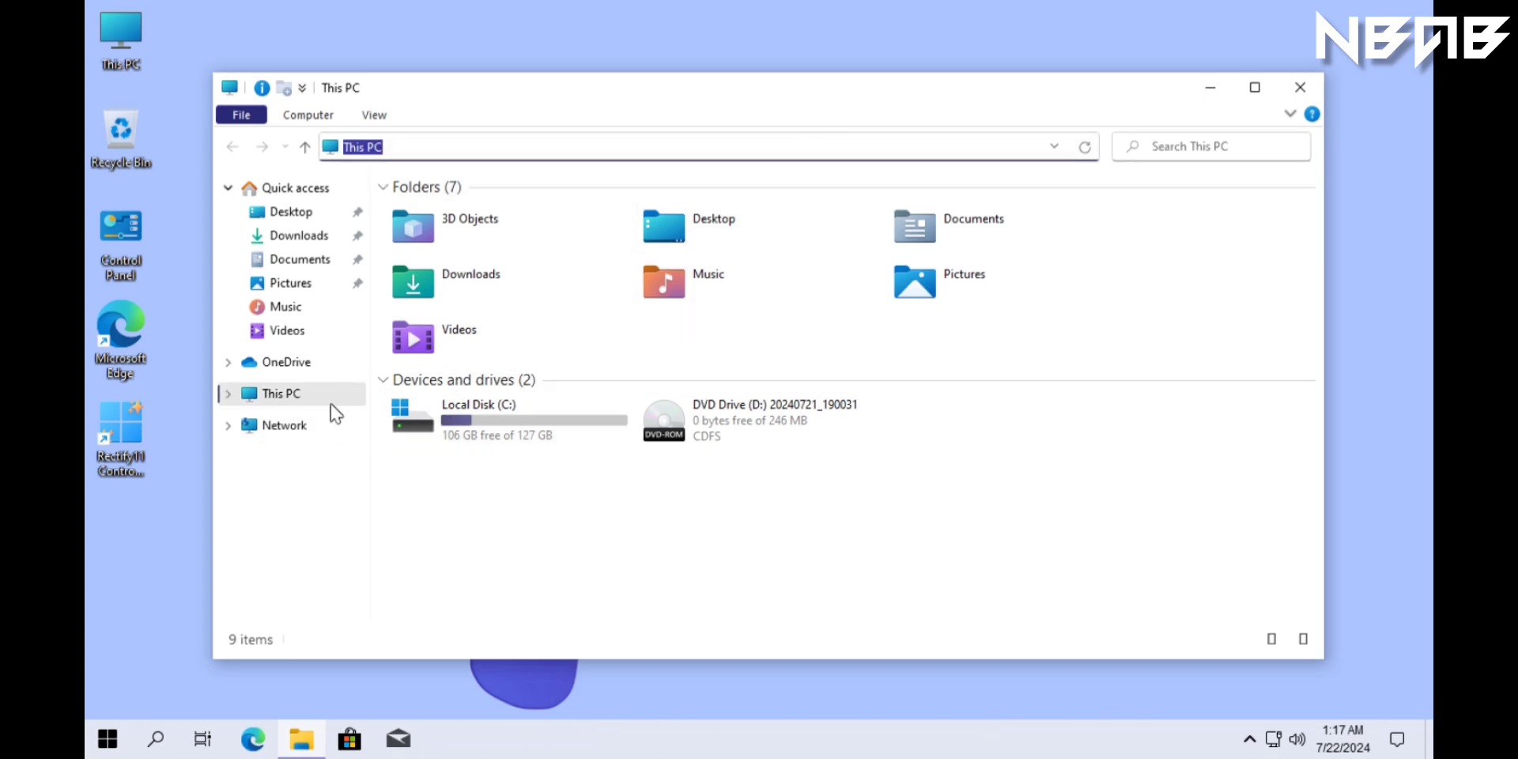
pyautogui.click(485, 435)
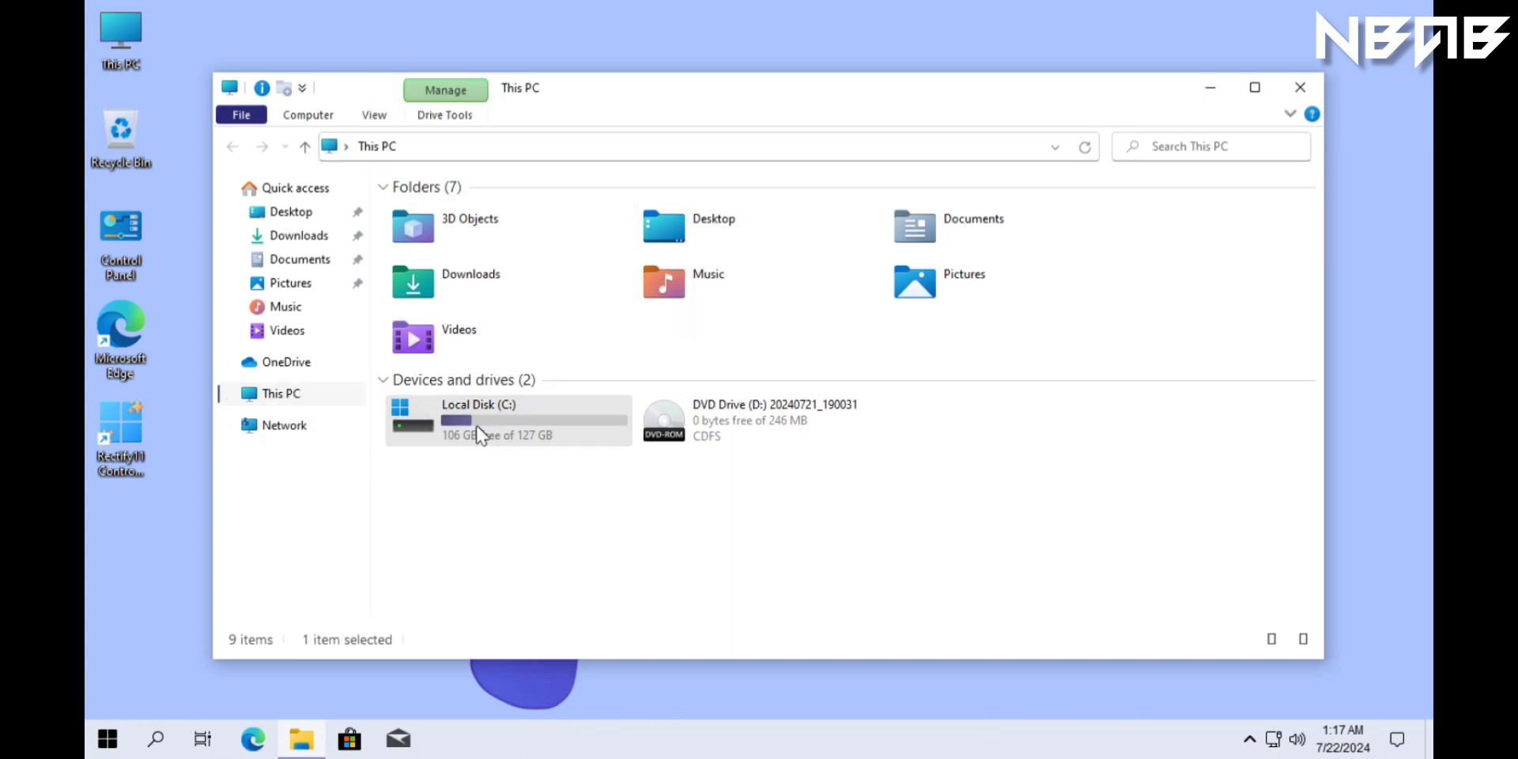
pyautogui.rightClick(480, 434)
pyautogui.click(537, 628)
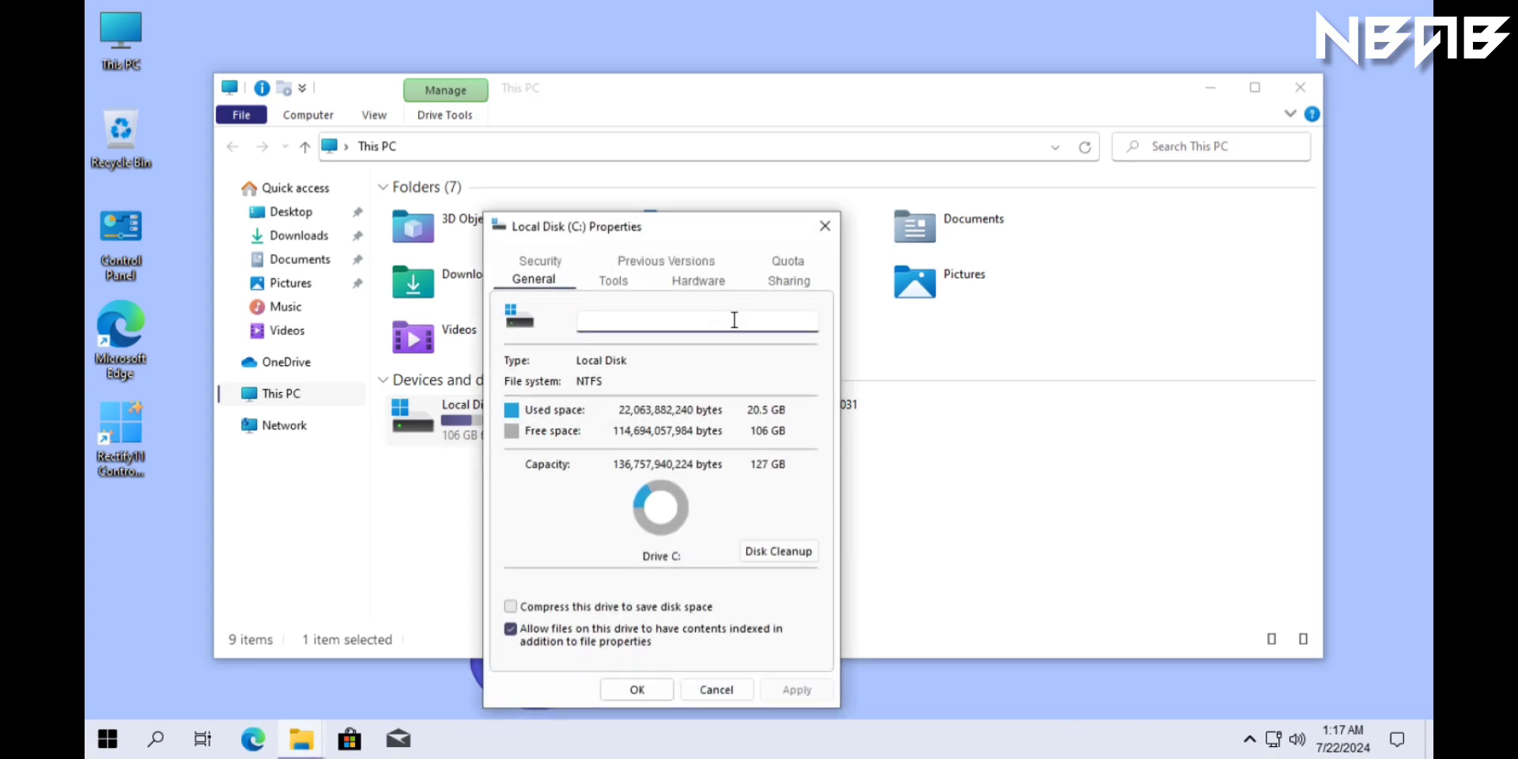
# Step: Review the drive's Tools, Hardware, Sharing, Security, Previous Versions and Quota properties, and close the dialog
pyautogui.click(613, 280)
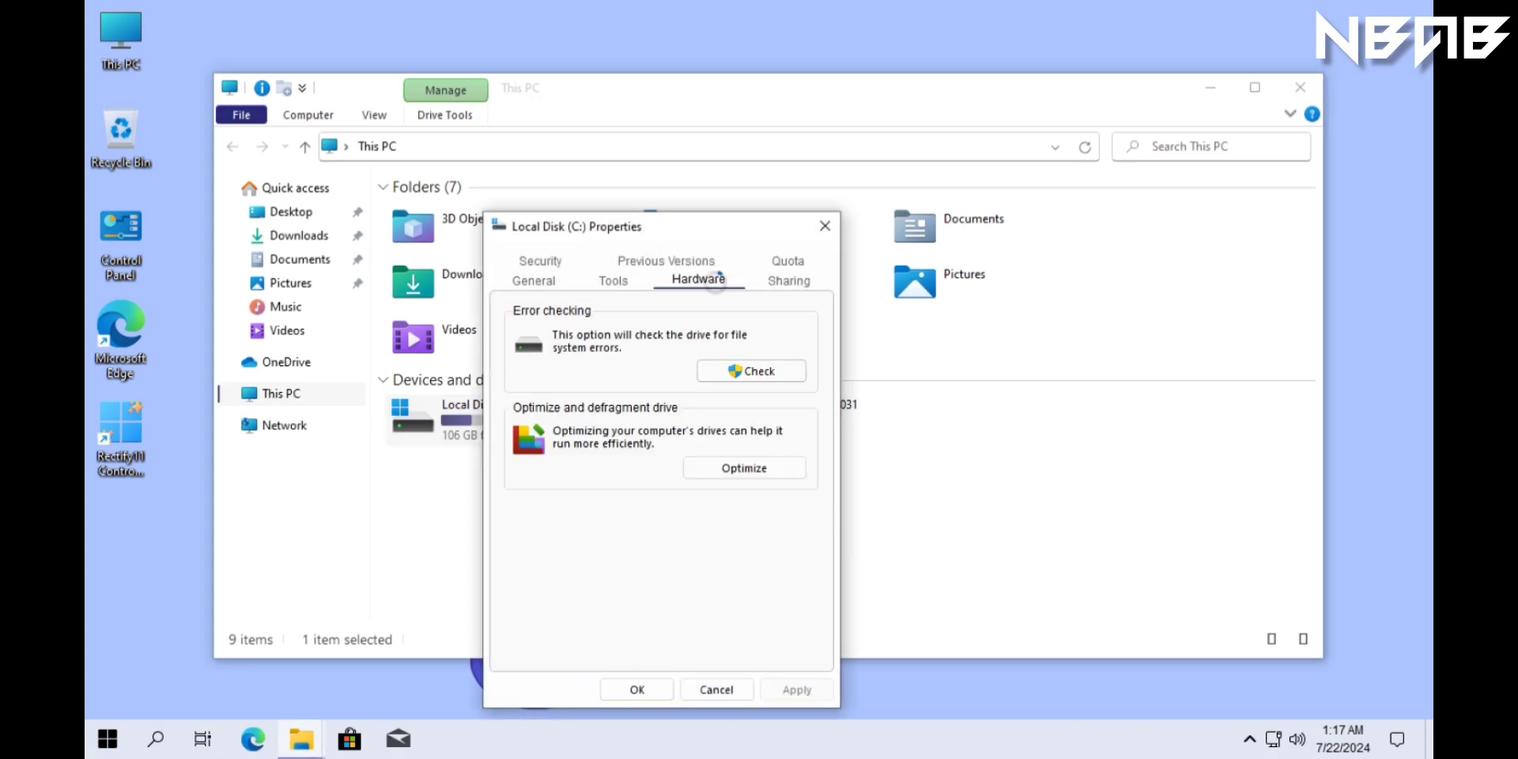
pyautogui.click(790, 280)
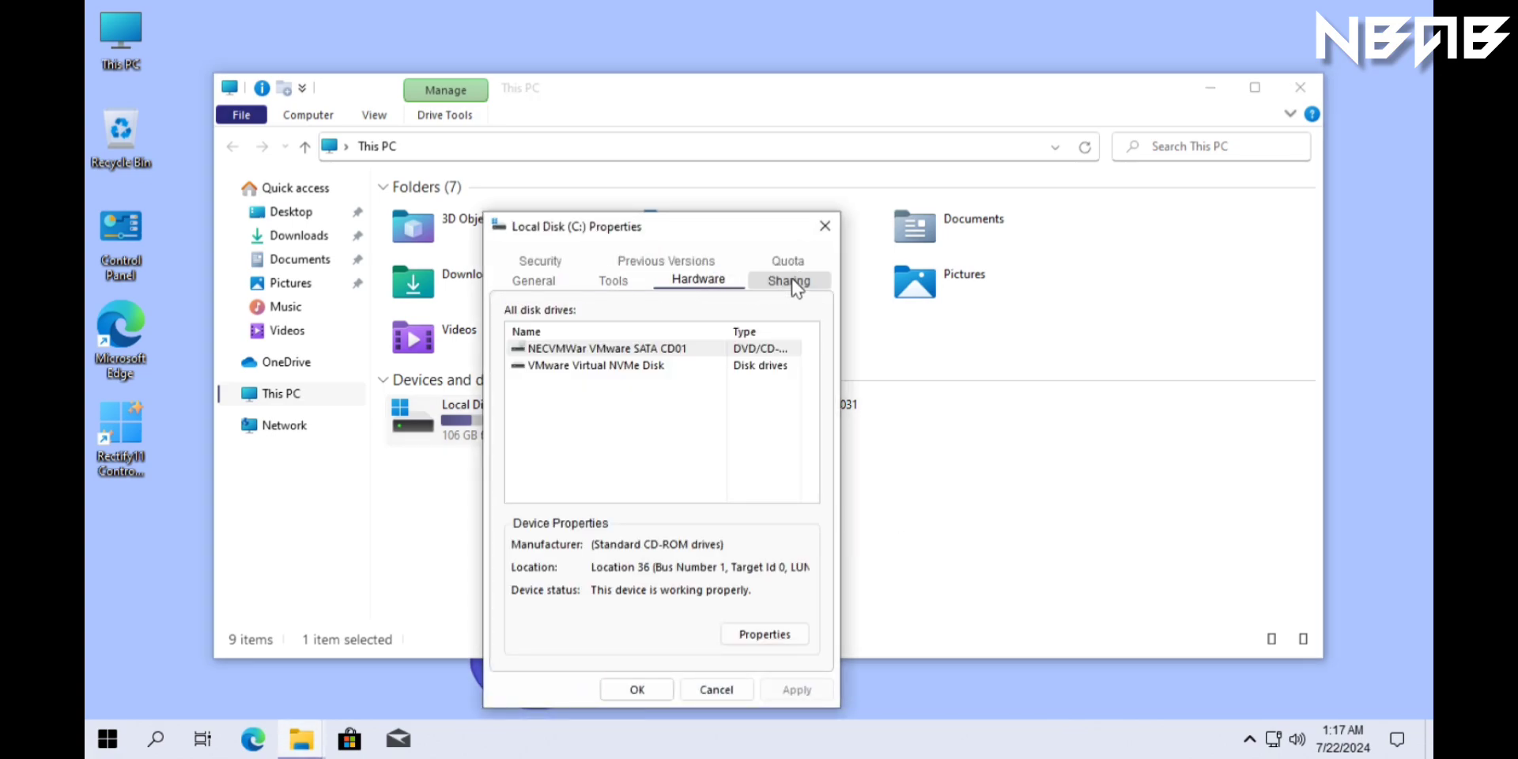
pyautogui.click(540, 261)
pyautogui.click(664, 283)
pyautogui.click(785, 283)
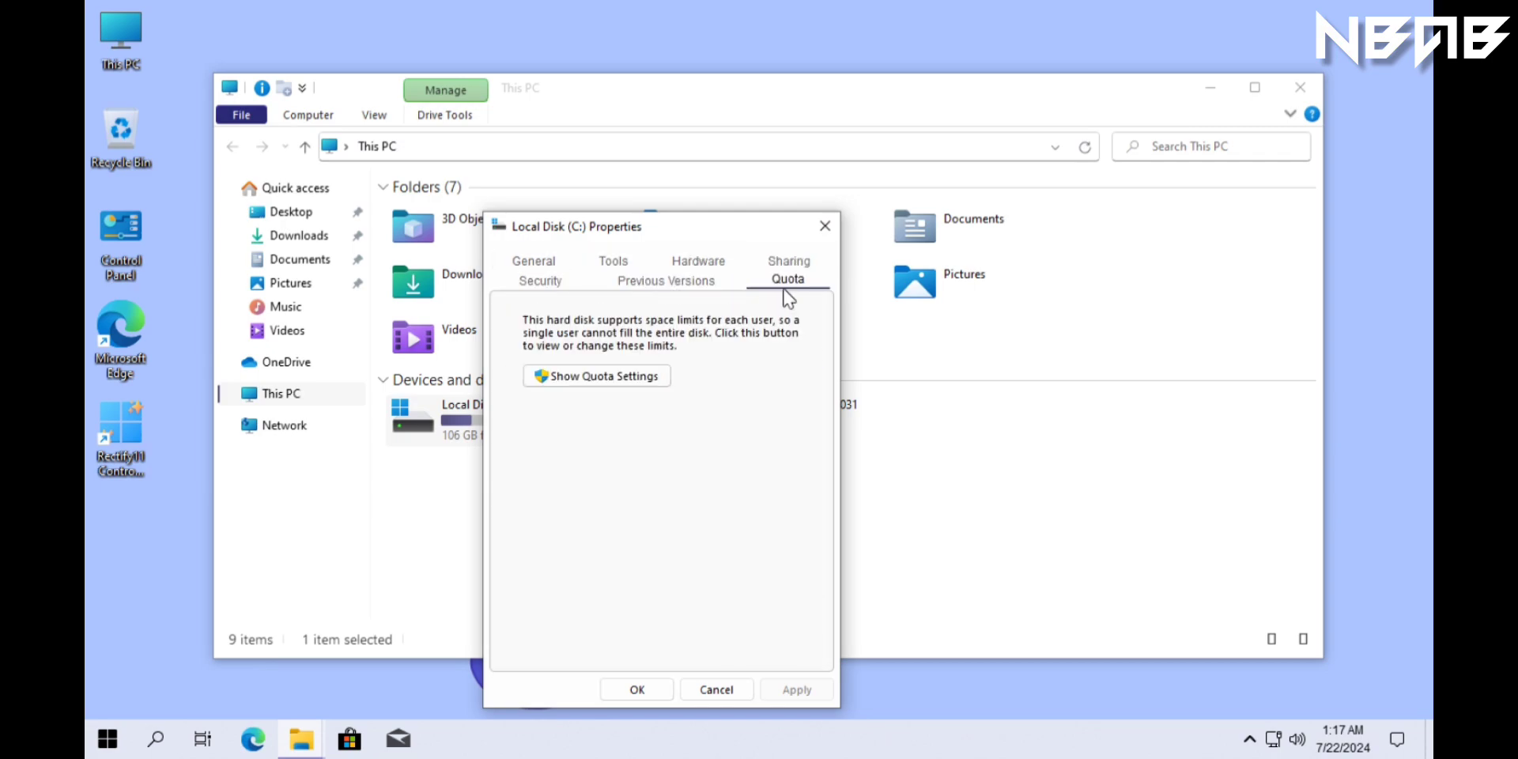
pyautogui.click(823, 227)
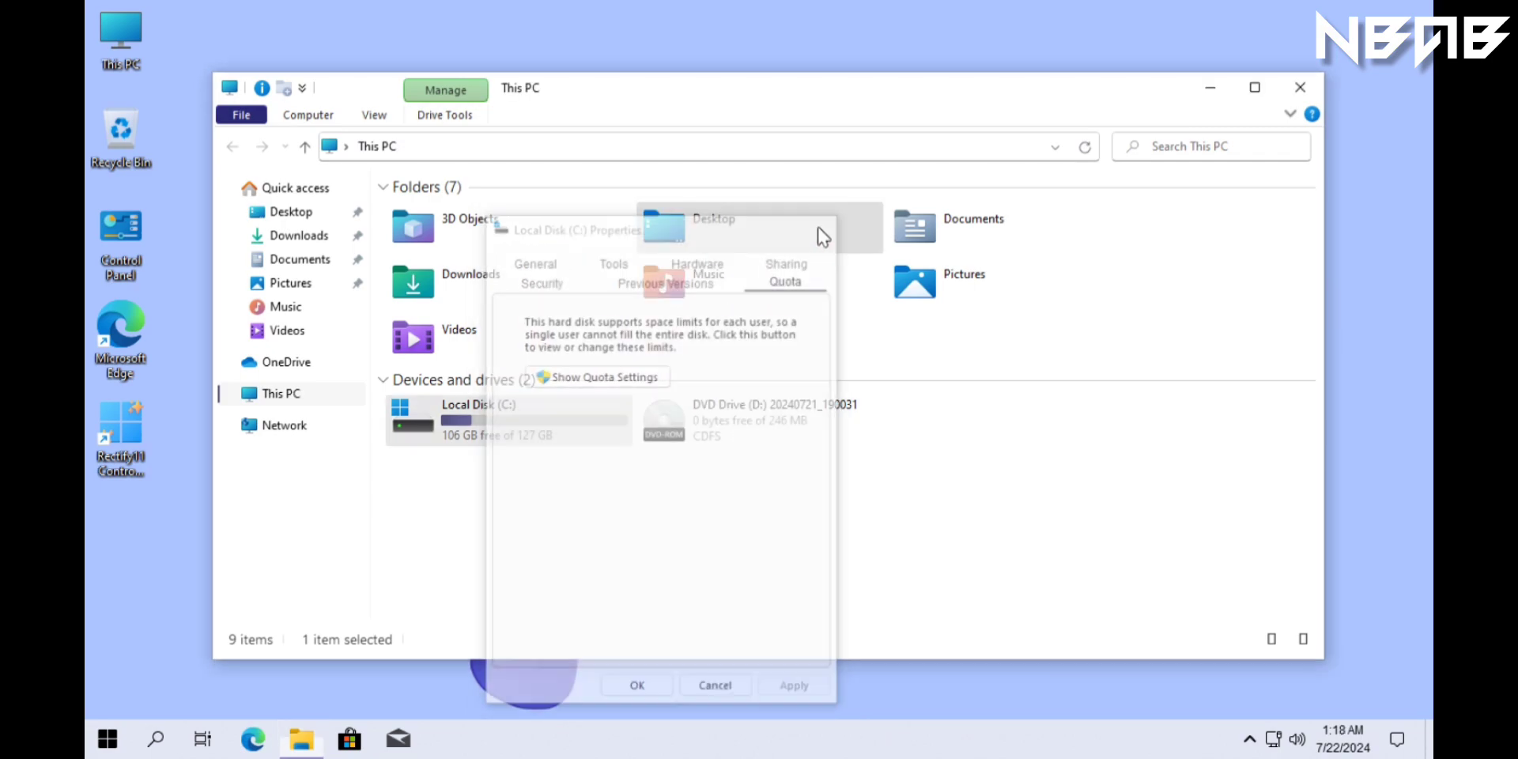
# Step: Open the Windows folder on Local Disk (C:) and look through its contents
pyautogui.doubleClick(420, 447)
pyautogui.doubleClick(487, 300)
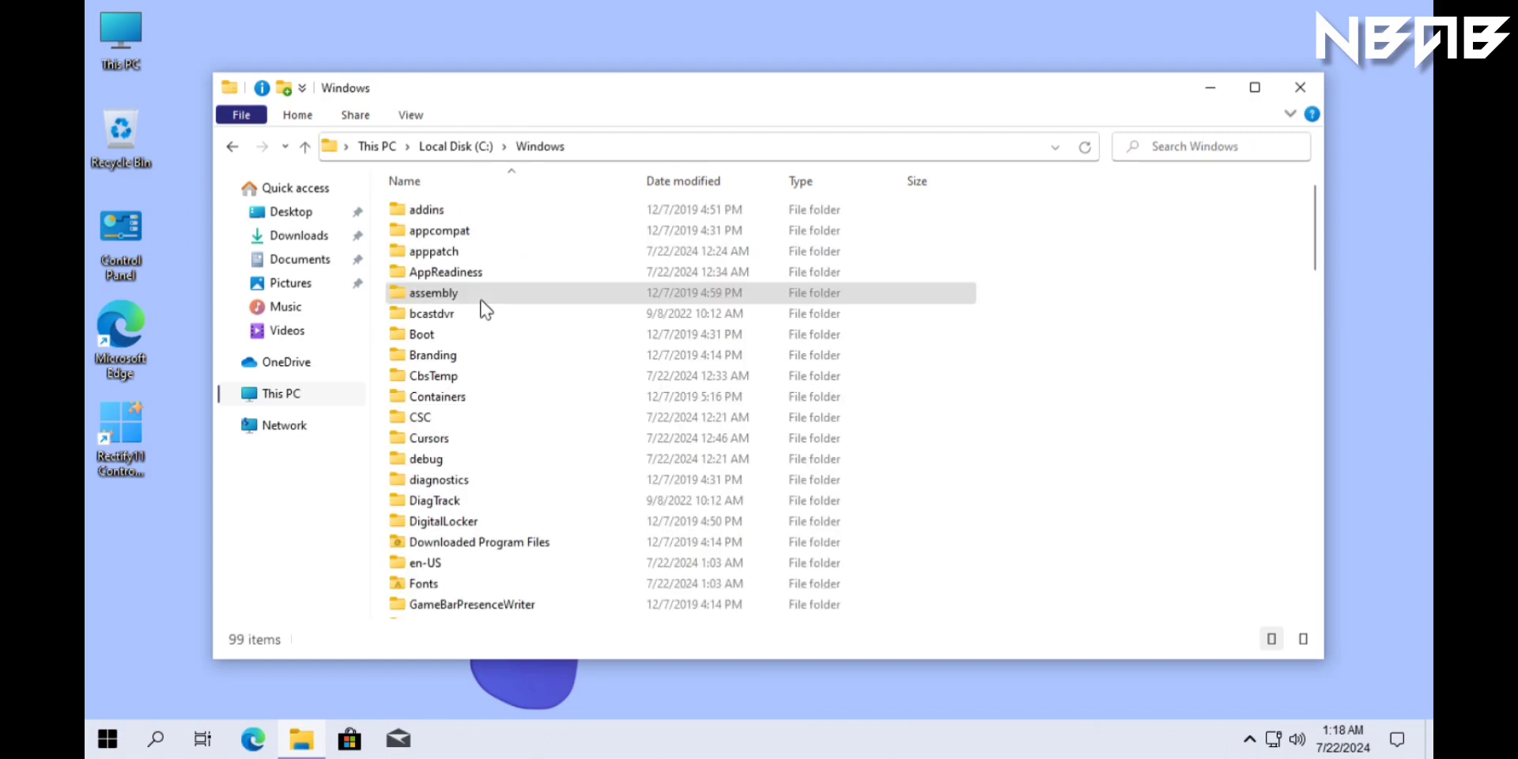
pyautogui.scroll(-5, 696, 451)
pyautogui.scroll(10, 688, 435)
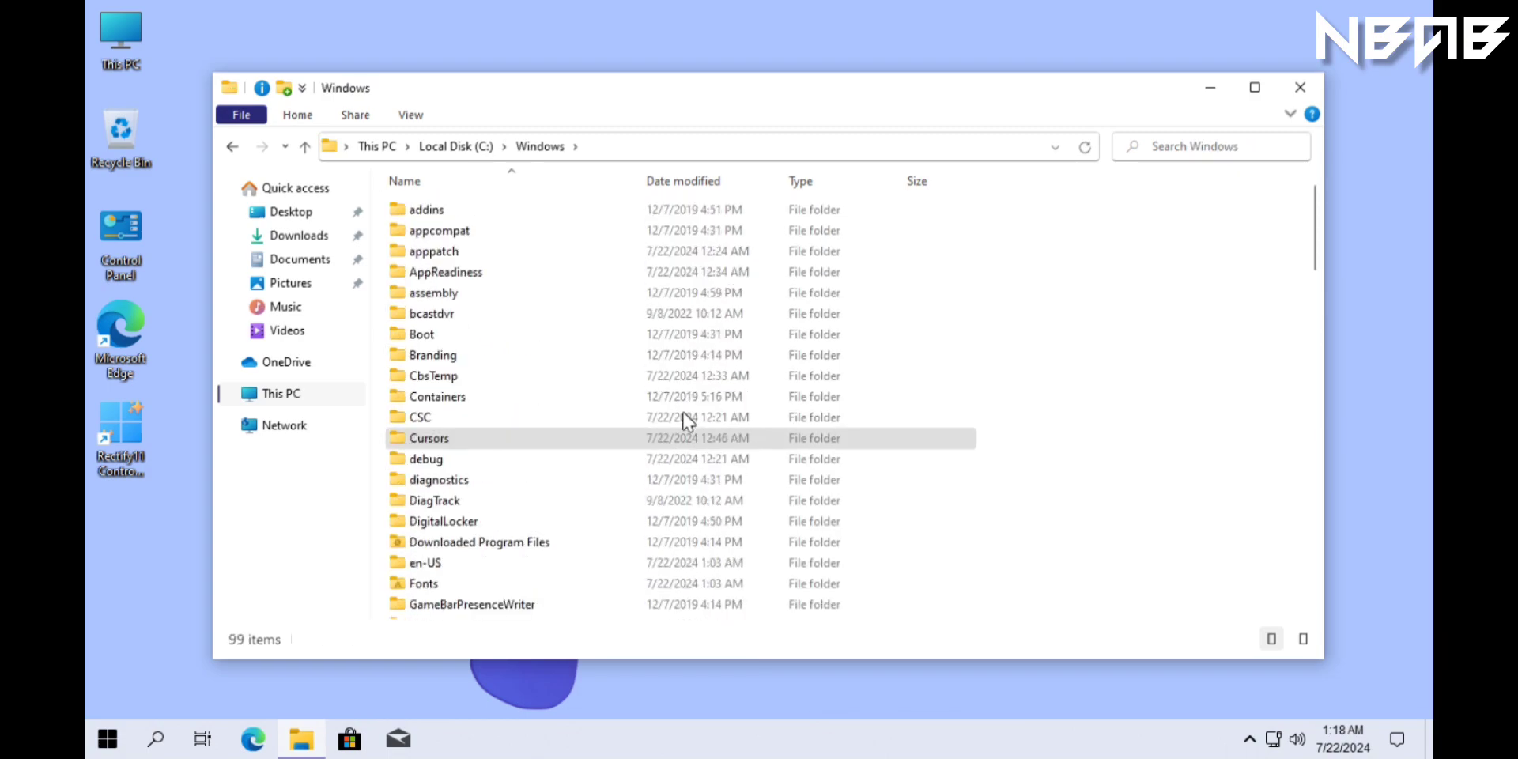
# Step: Return to Local Disk (C:) and open the Windows Media Player folder inside Program Files
pyautogui.click(232, 147)
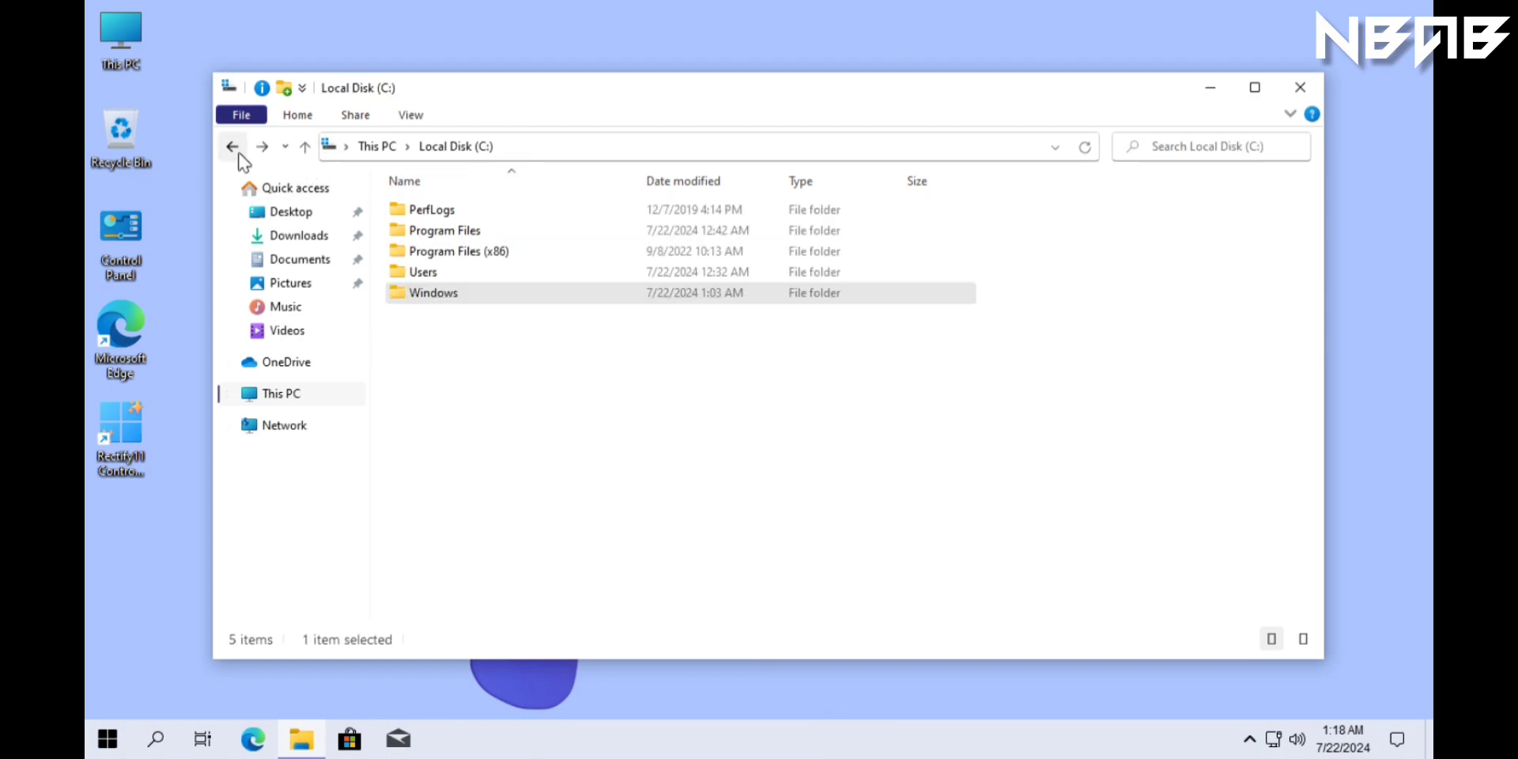
pyautogui.doubleClick(433, 230)
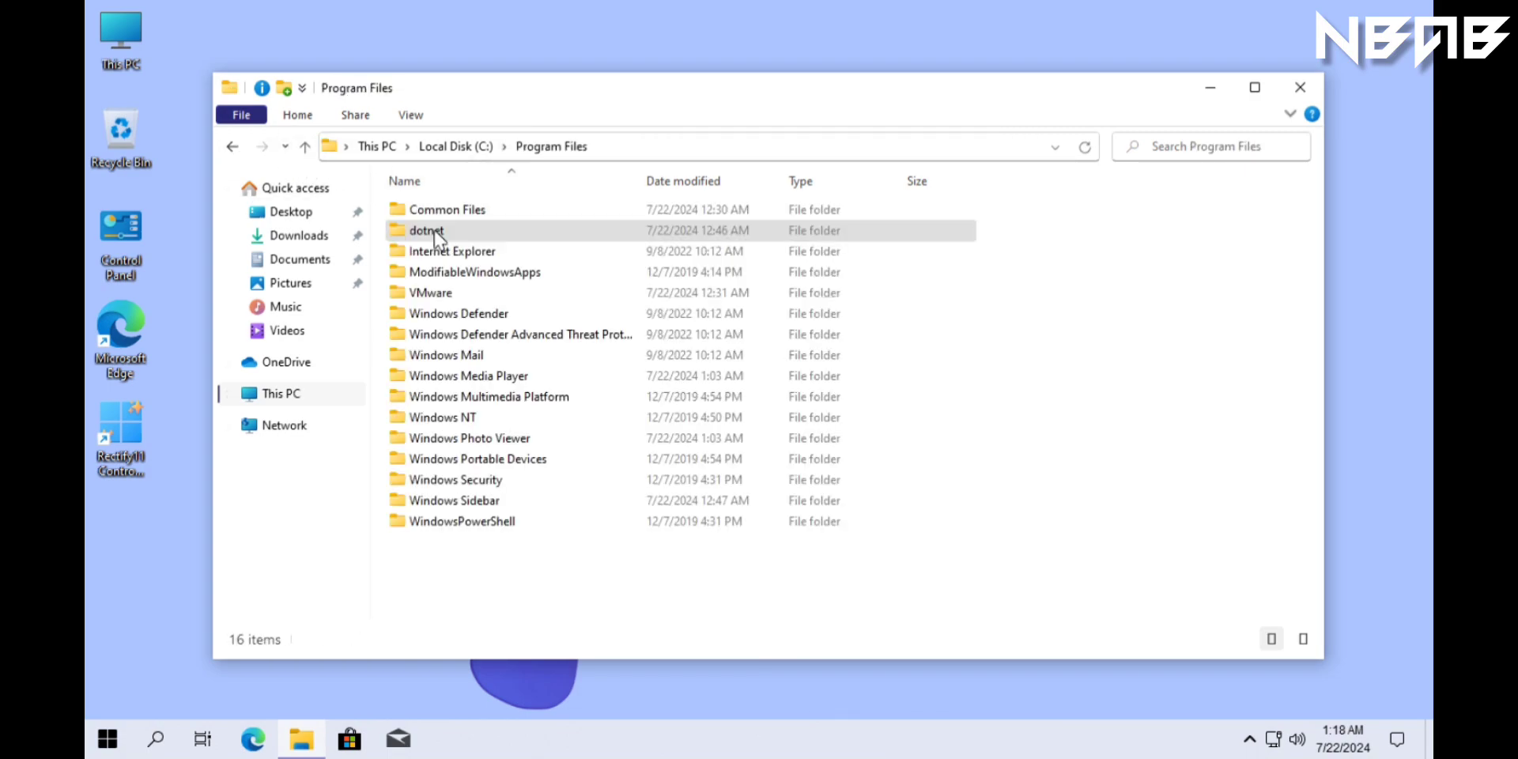
pyautogui.doubleClick(473, 378)
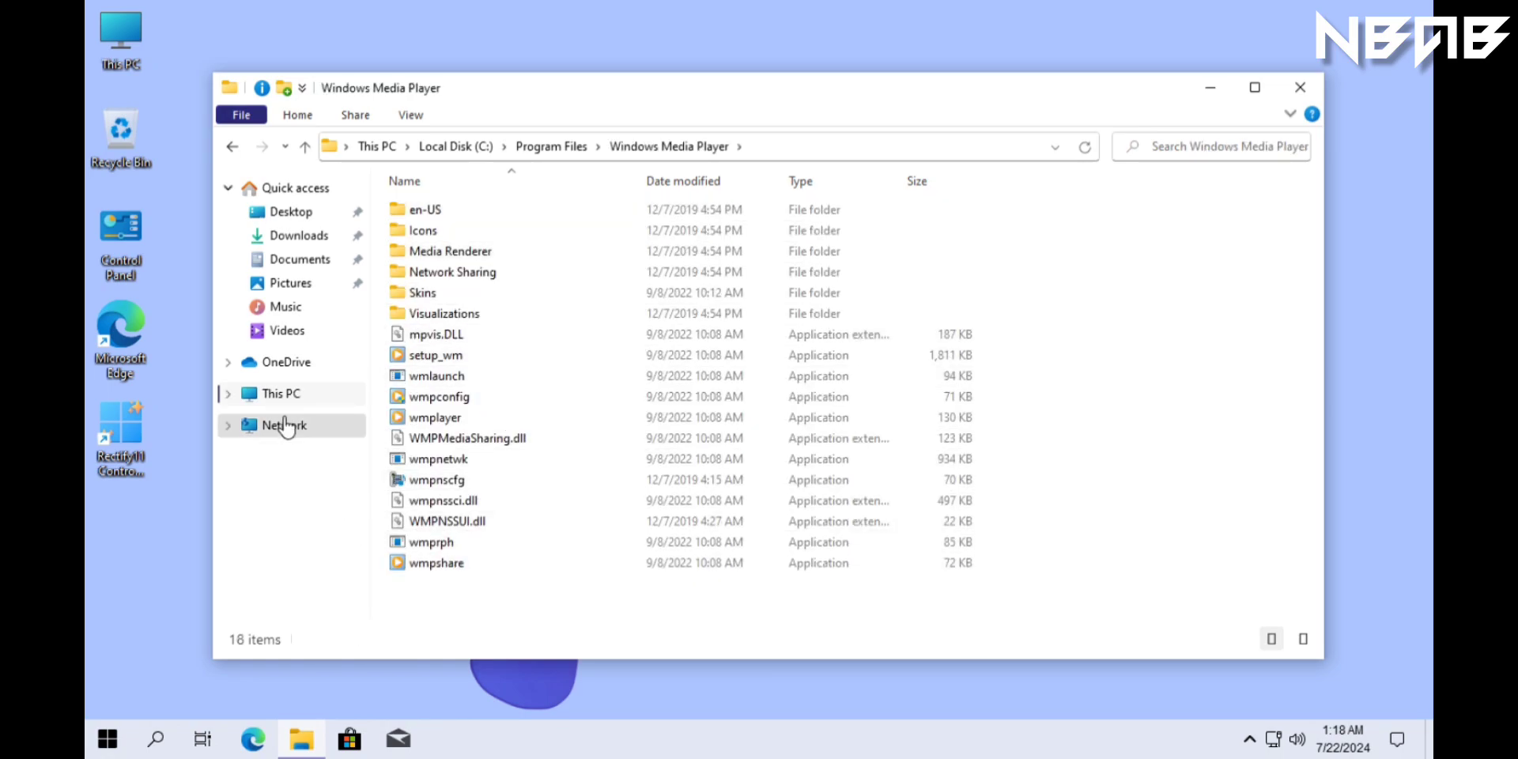
# Step: Visit the Downloads, Desktop, Music and Videos folders, and finish on the Quick access overview
pyautogui.click(283, 240)
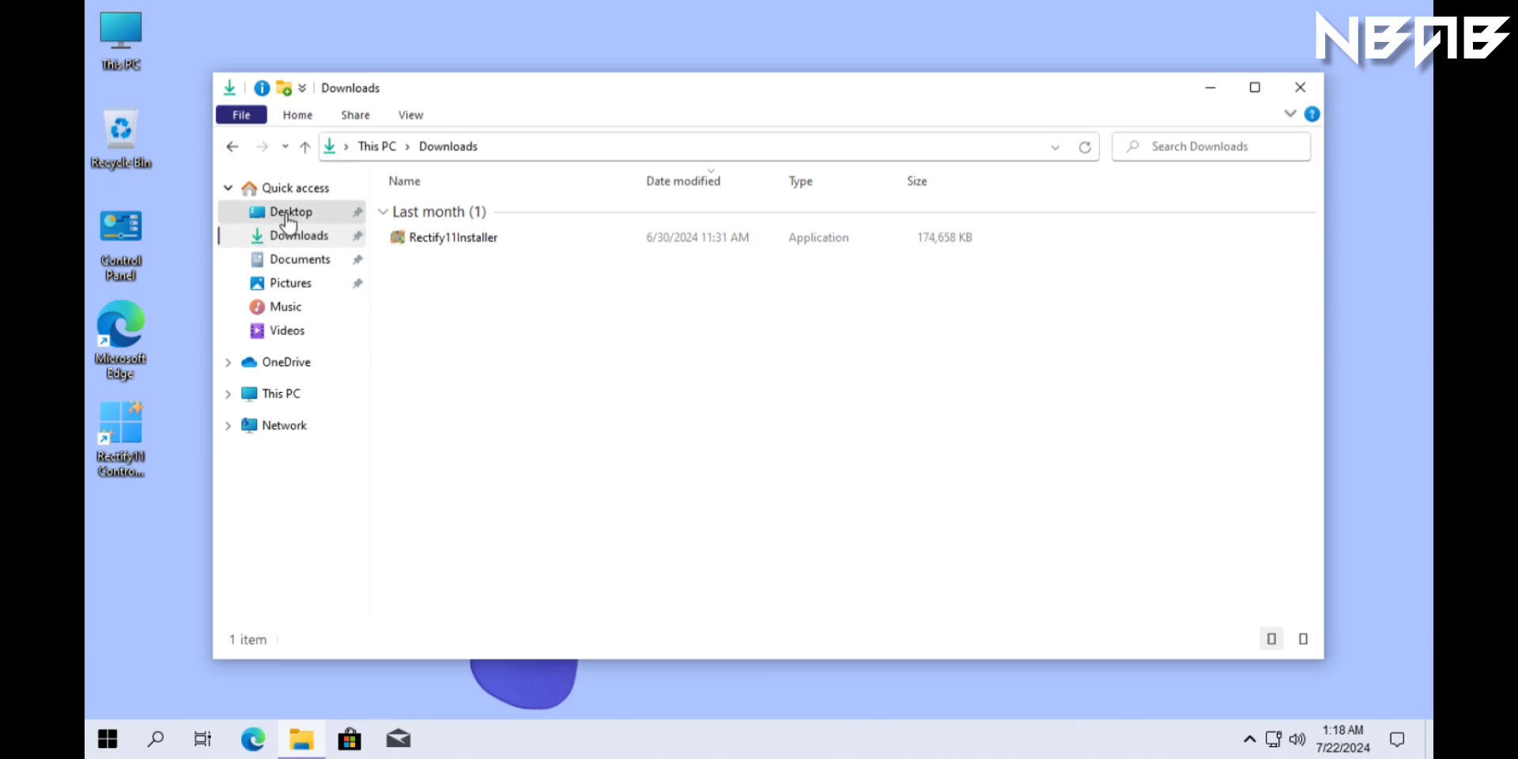
pyautogui.click(287, 217)
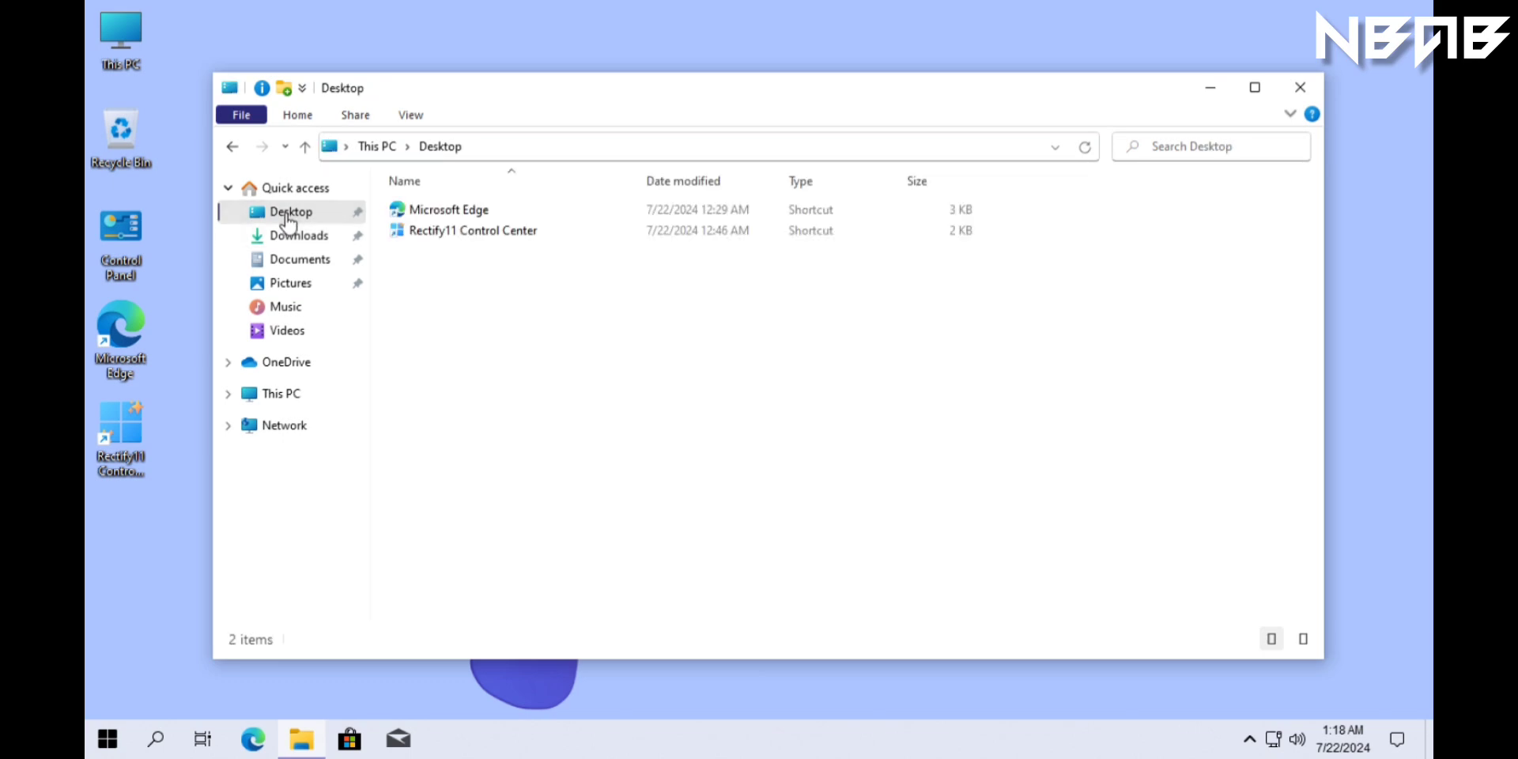
pyautogui.click(286, 286)
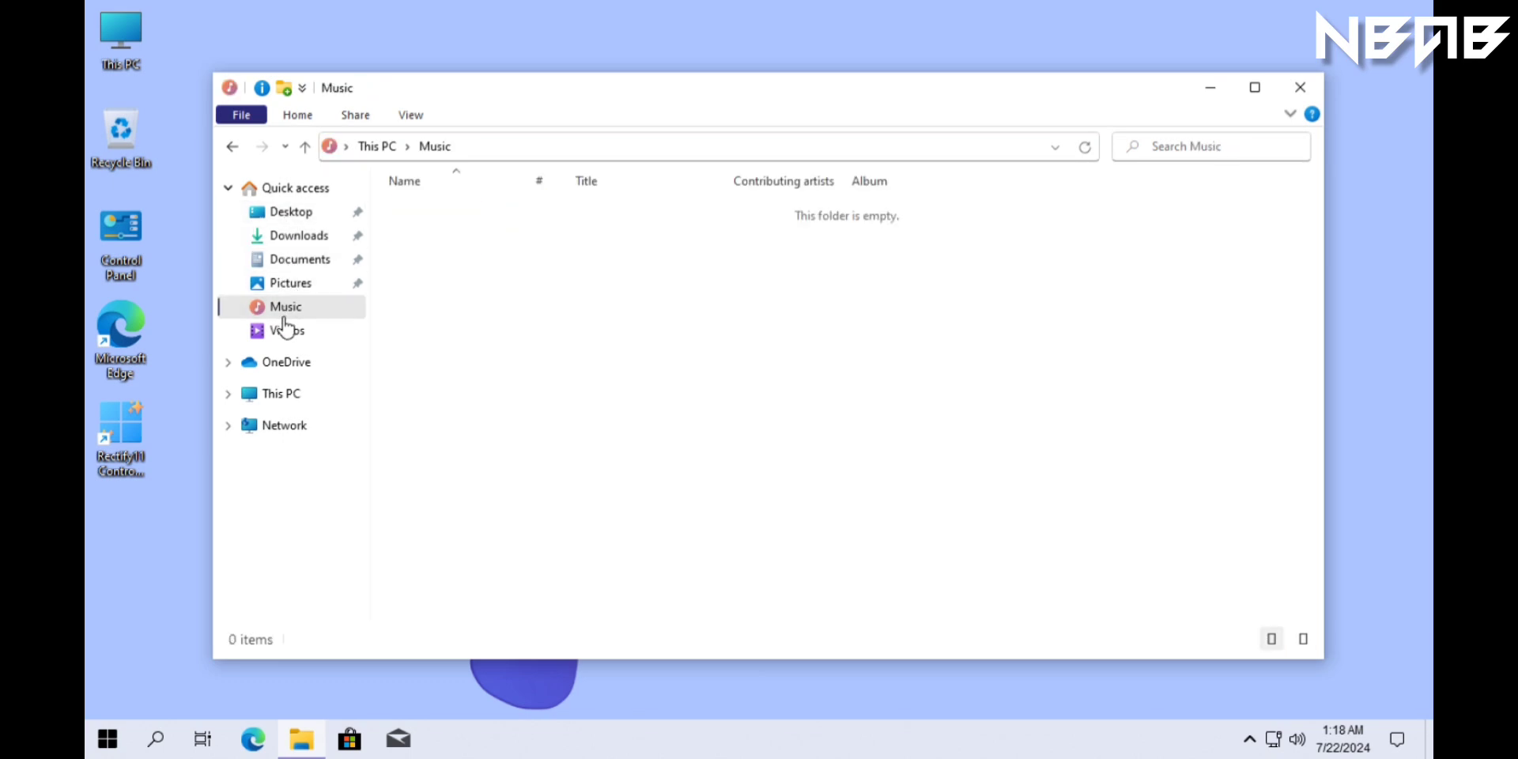
pyautogui.click(285, 332)
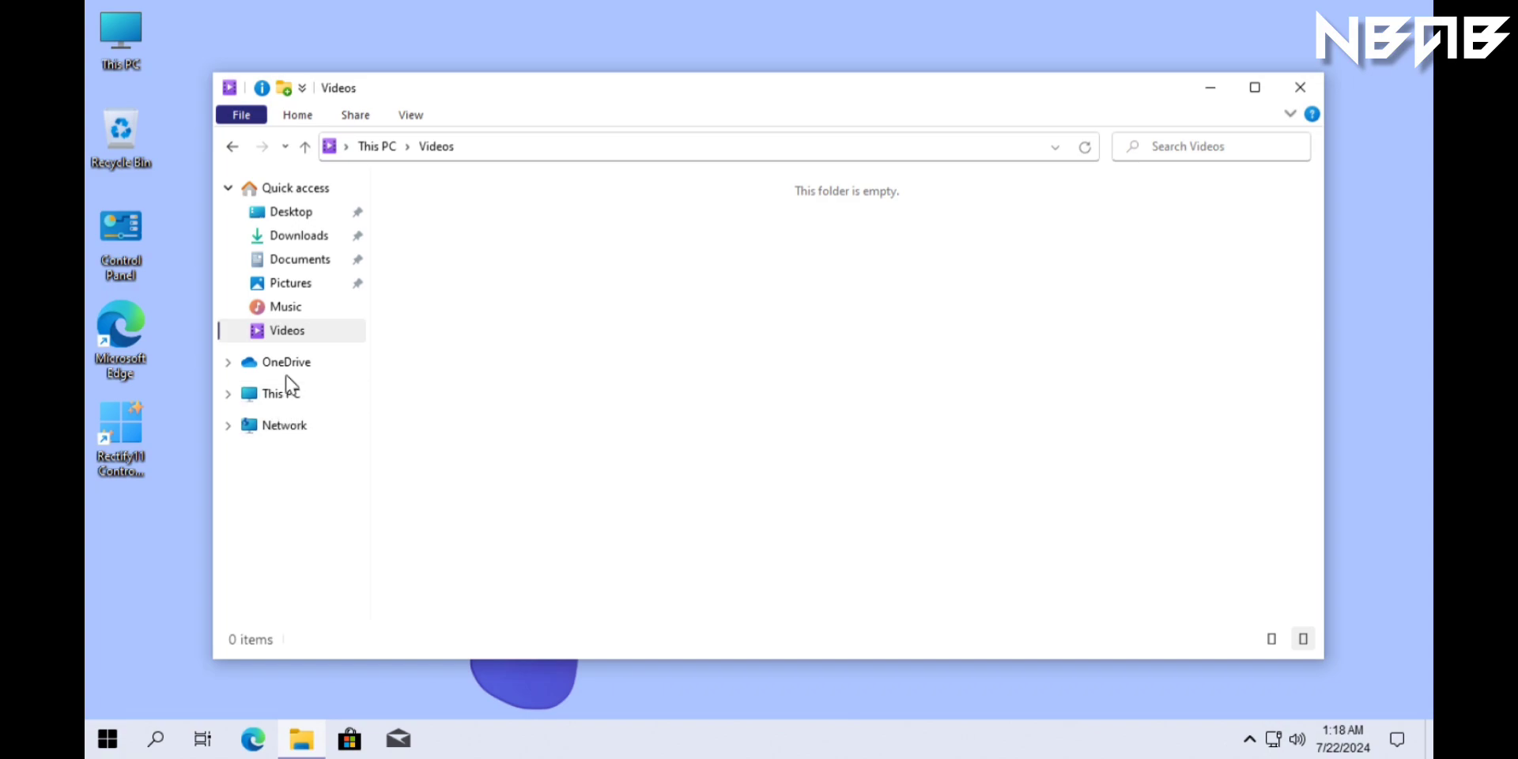
pyautogui.click(293, 192)
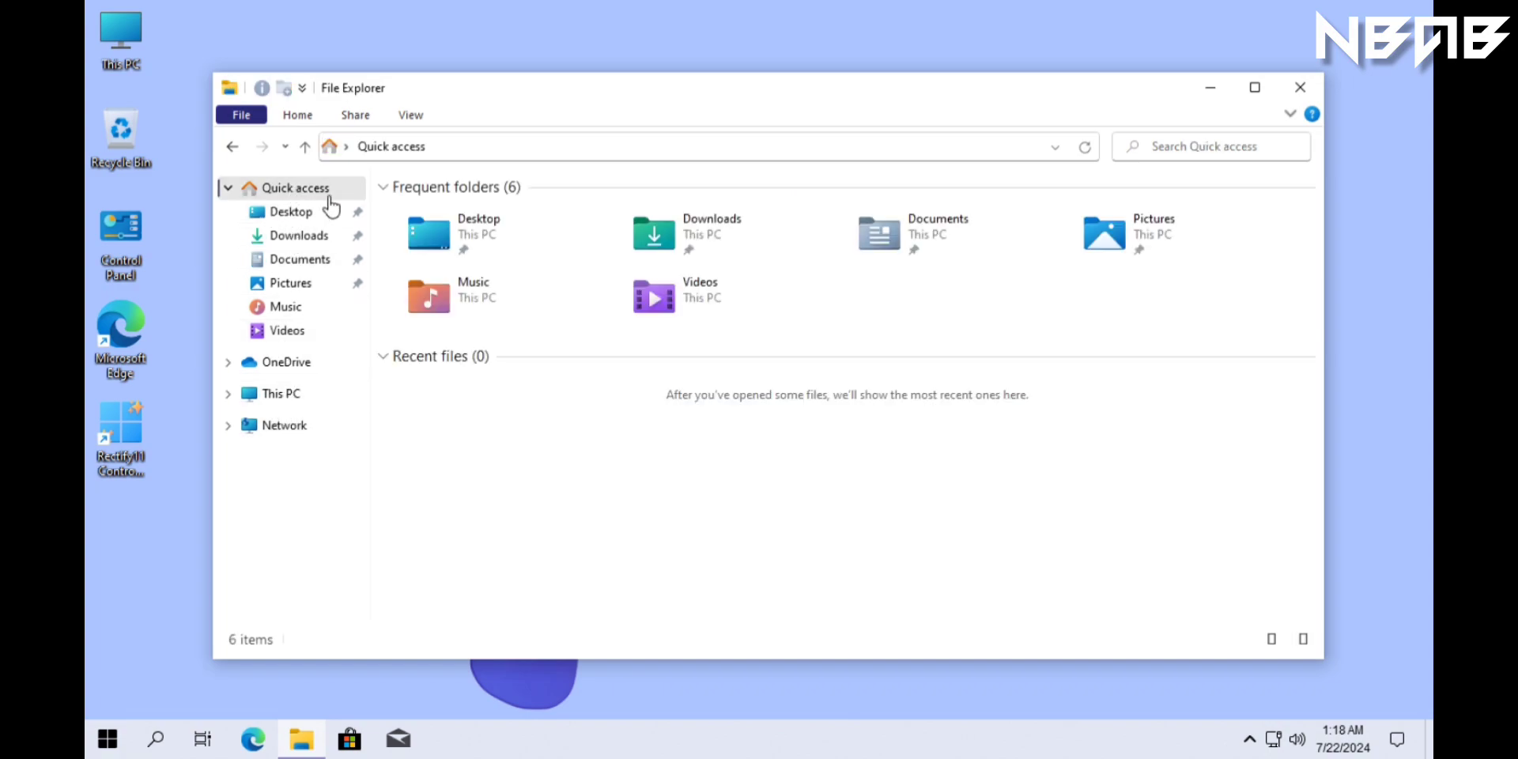
# Step: Expand the File Explorer ribbon, open Local Disk (C:) from This PC, and select the Program Files (x86) folder
pyautogui.click(1291, 115)
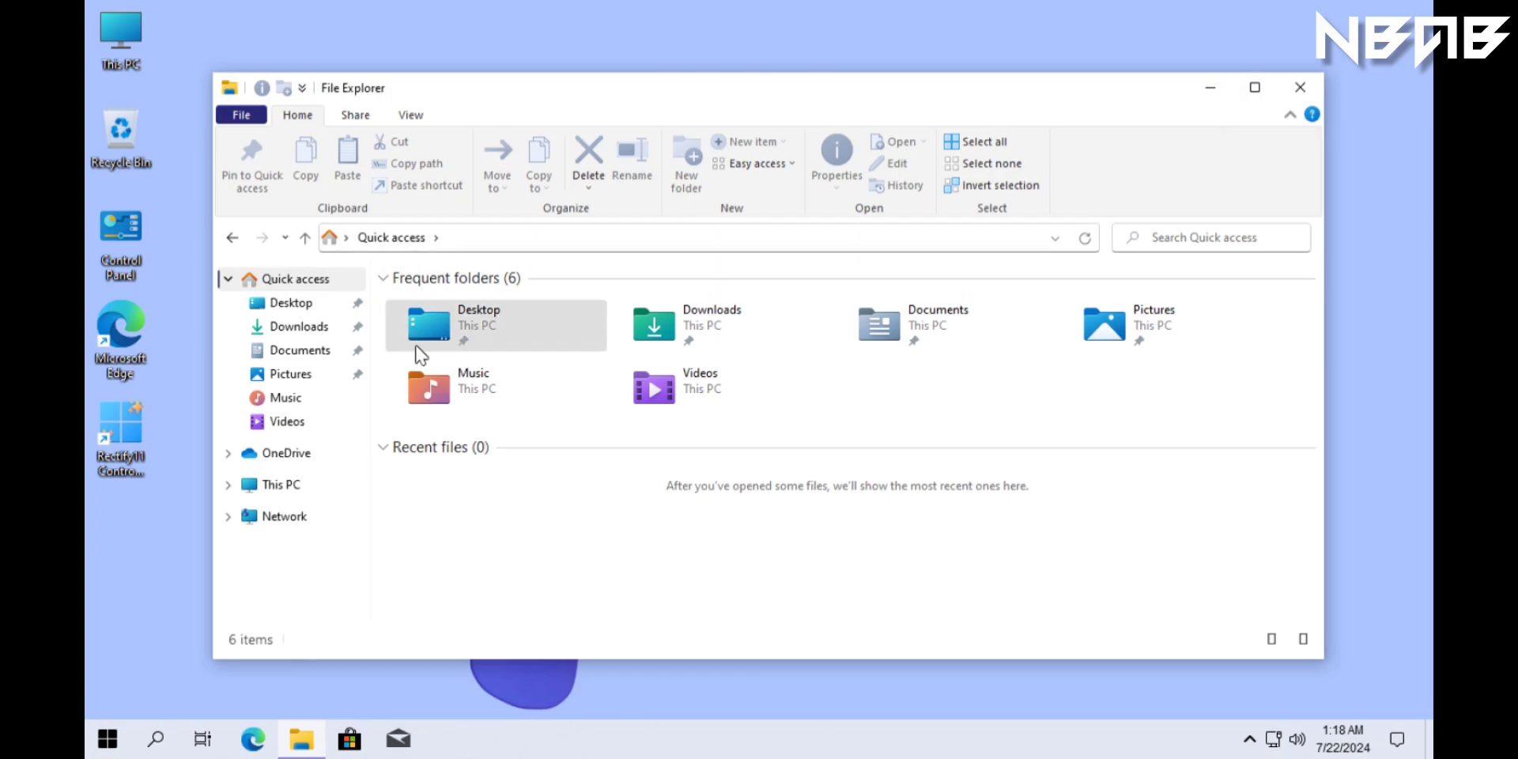
pyautogui.click(277, 485)
pyautogui.doubleClick(443, 506)
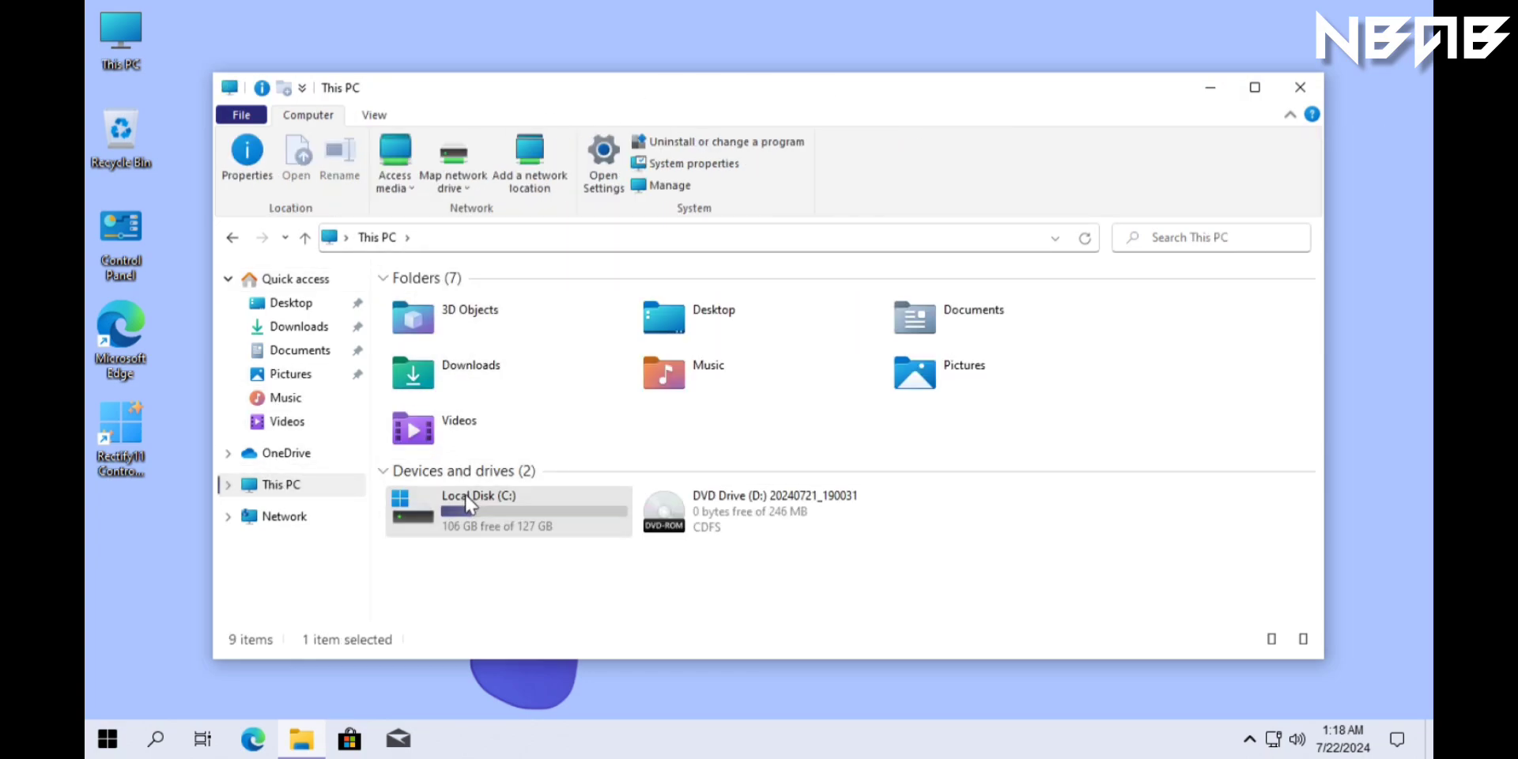
pyautogui.click(431, 344)
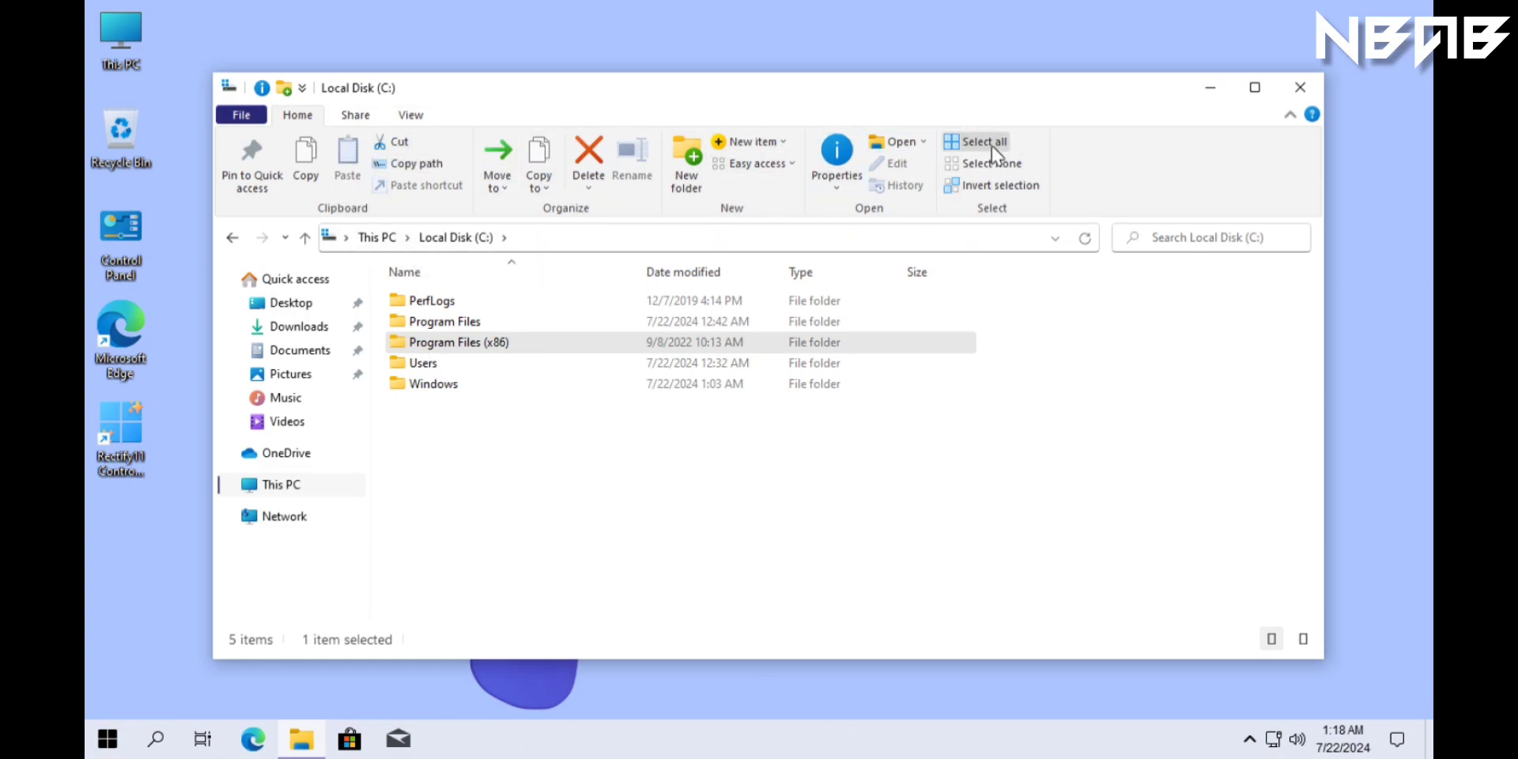
# Step: Review the Share, View, Home and File commands of File Explorer, and close the window
pyautogui.click(362, 118)
pyautogui.click(409, 117)
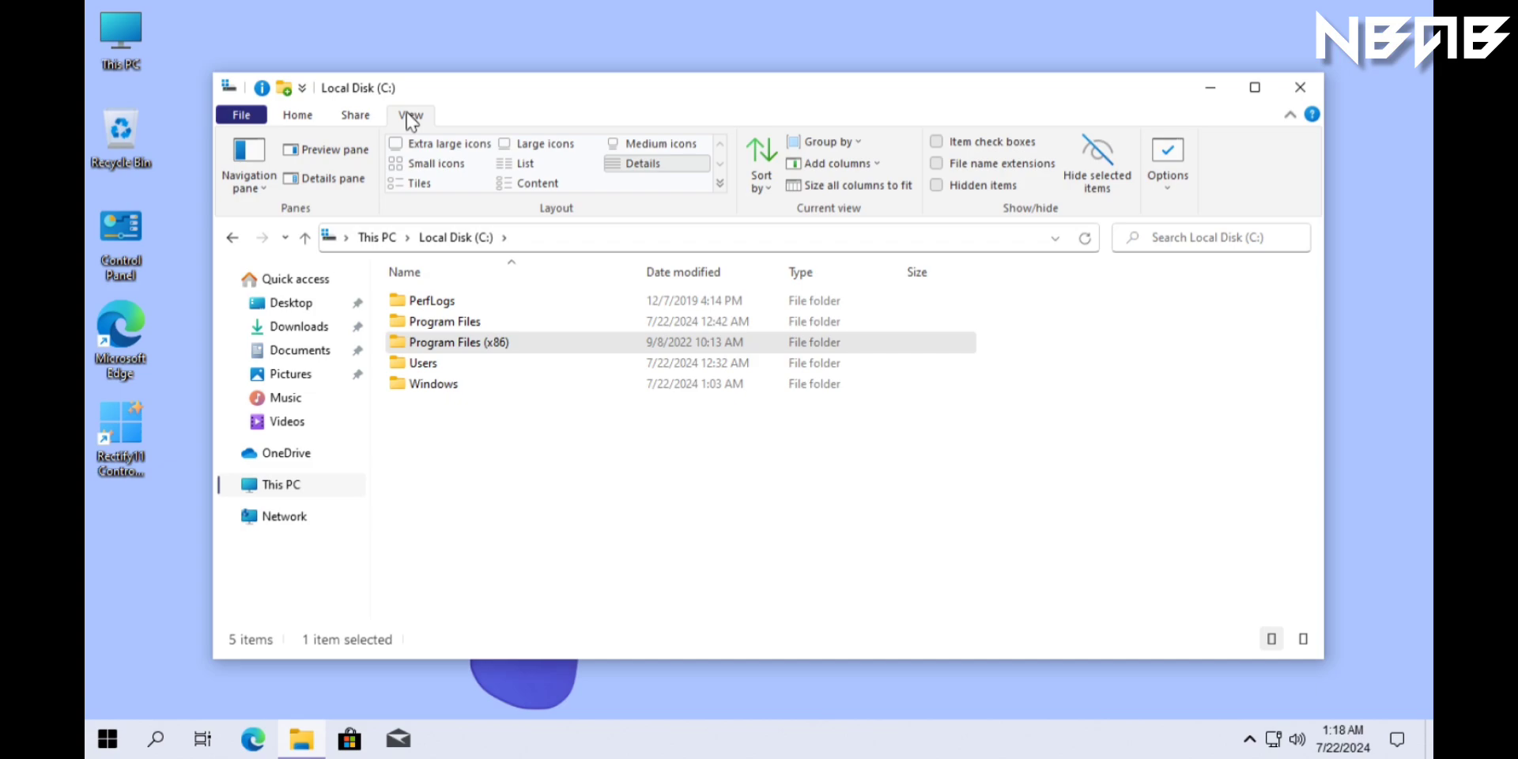
pyautogui.click(297, 119)
pyautogui.click(241, 115)
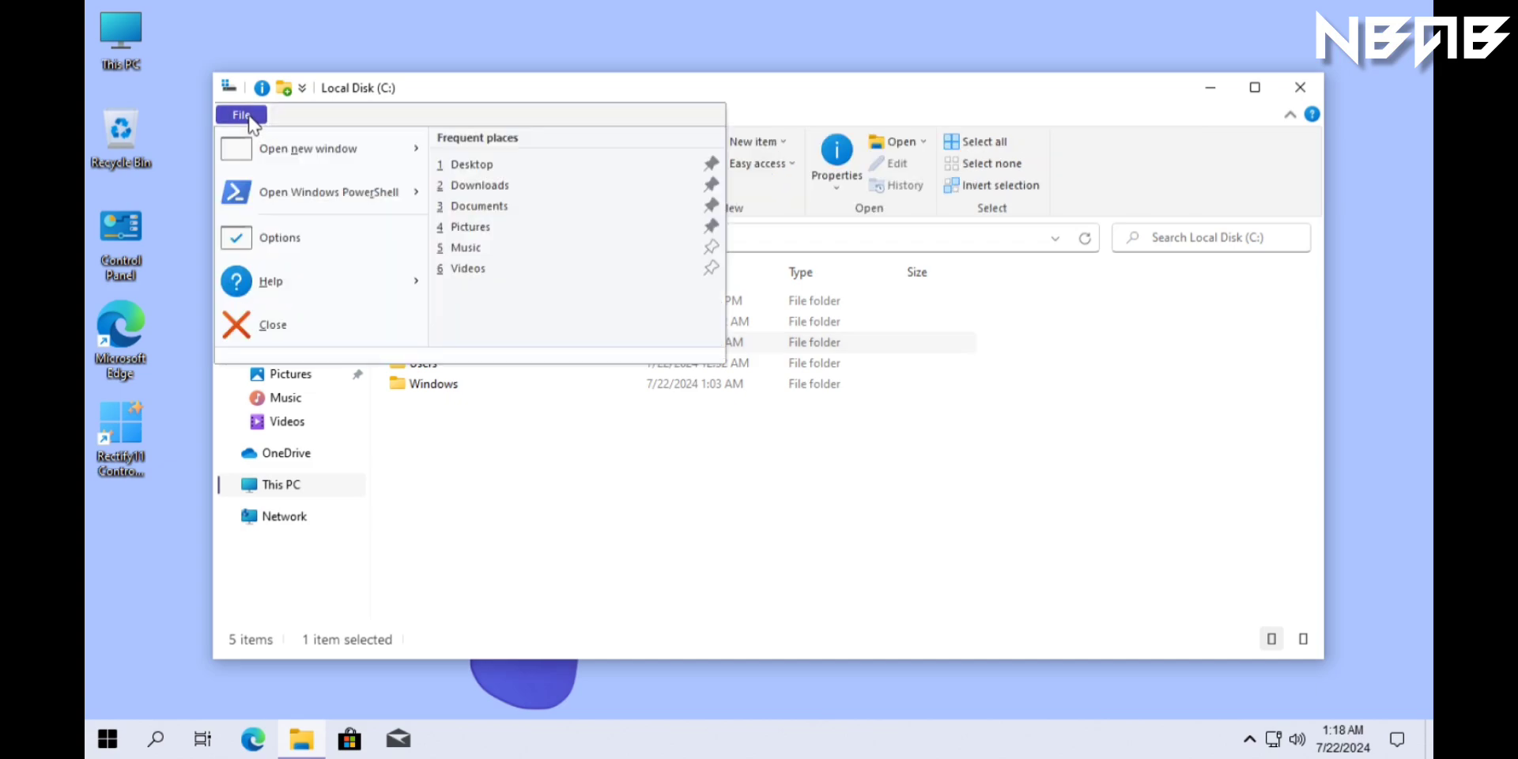
pyautogui.click(241, 115)
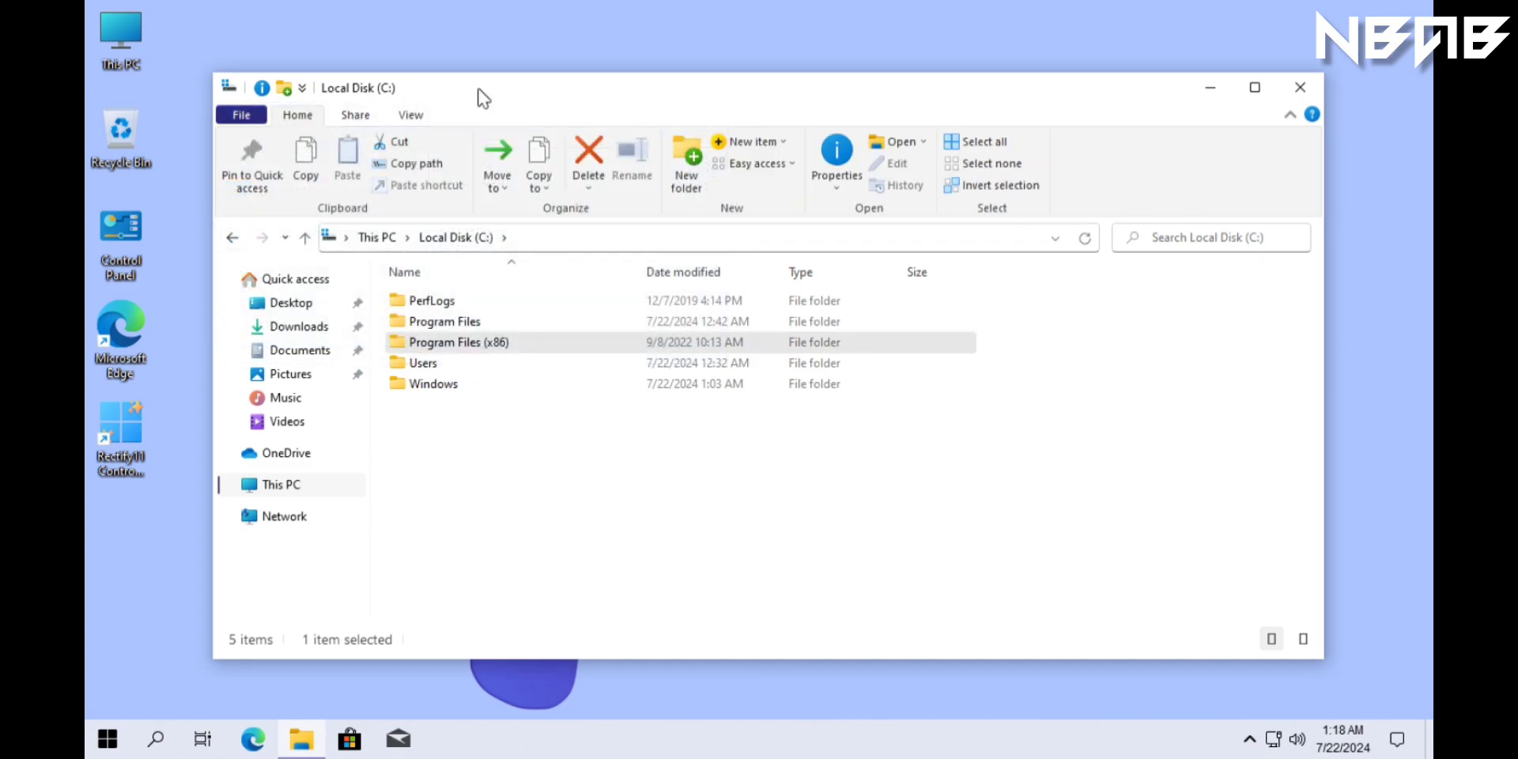
pyautogui.click(1301, 88)
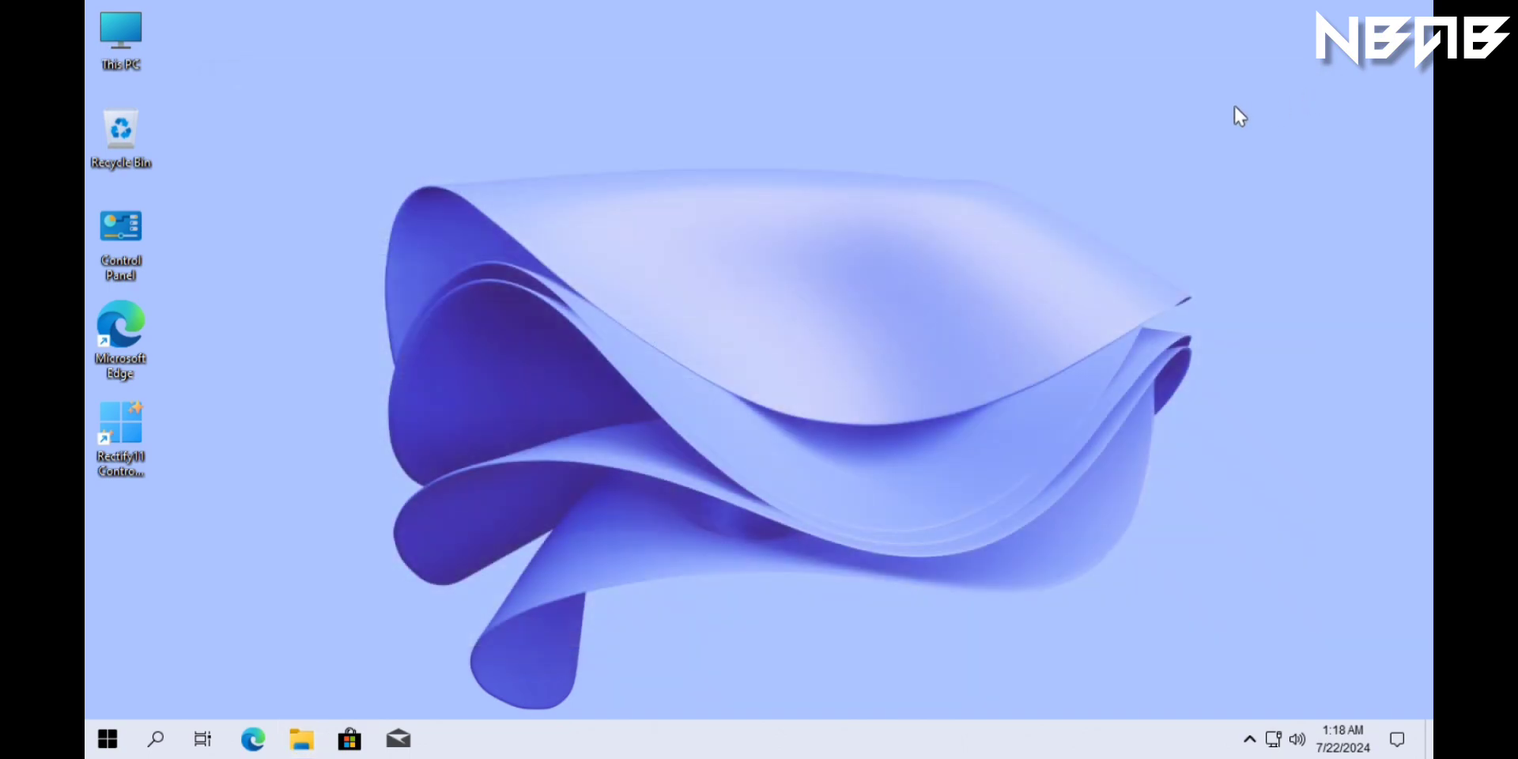
# Step: Launch Task Manager from the Start menu's Windows System folder and switch it to the detailed view
pyautogui.click(107, 739)
pyautogui.scroll(-15, 245, 408)
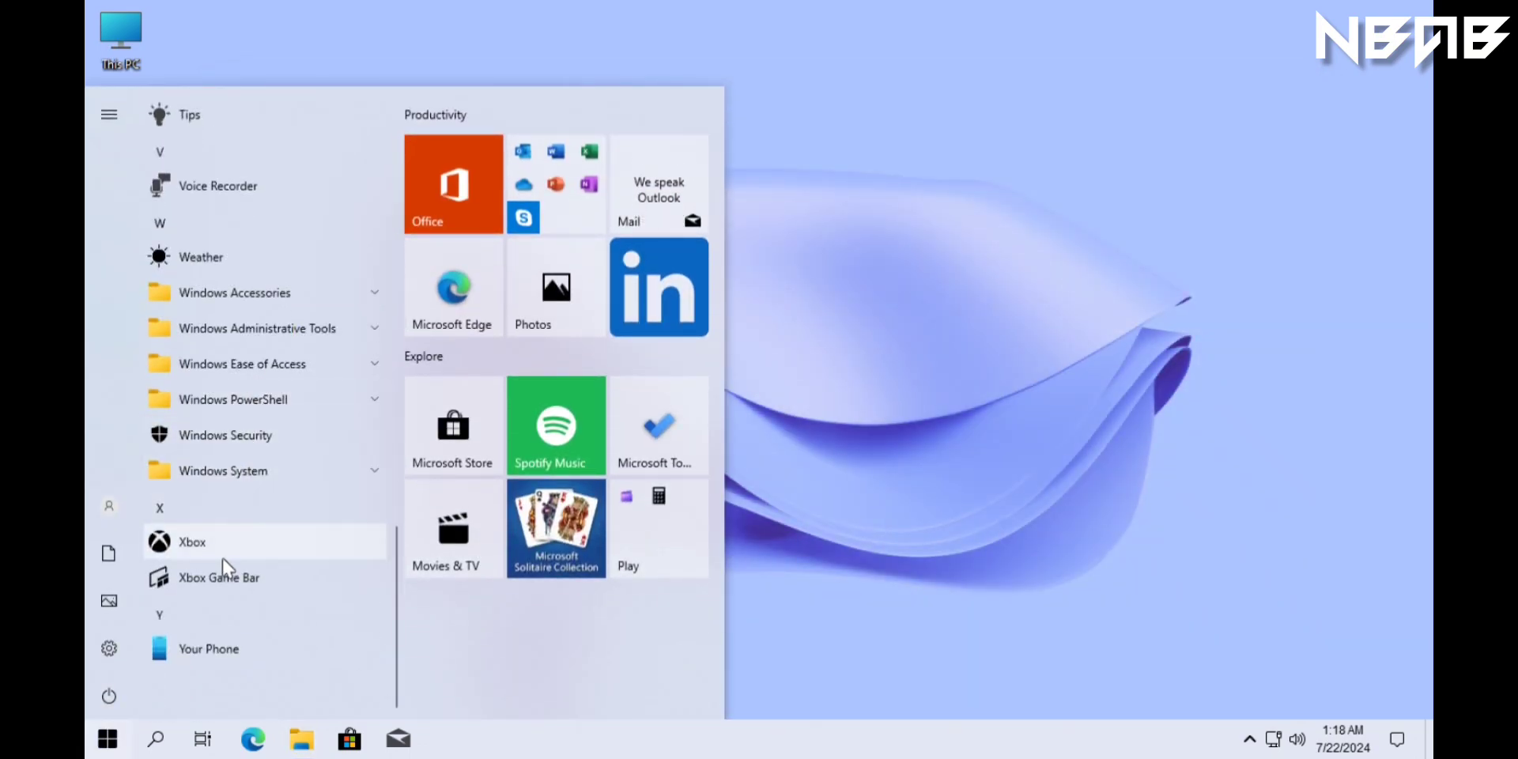
pyautogui.click(228, 472)
pyautogui.scroll(-3, 238, 455)
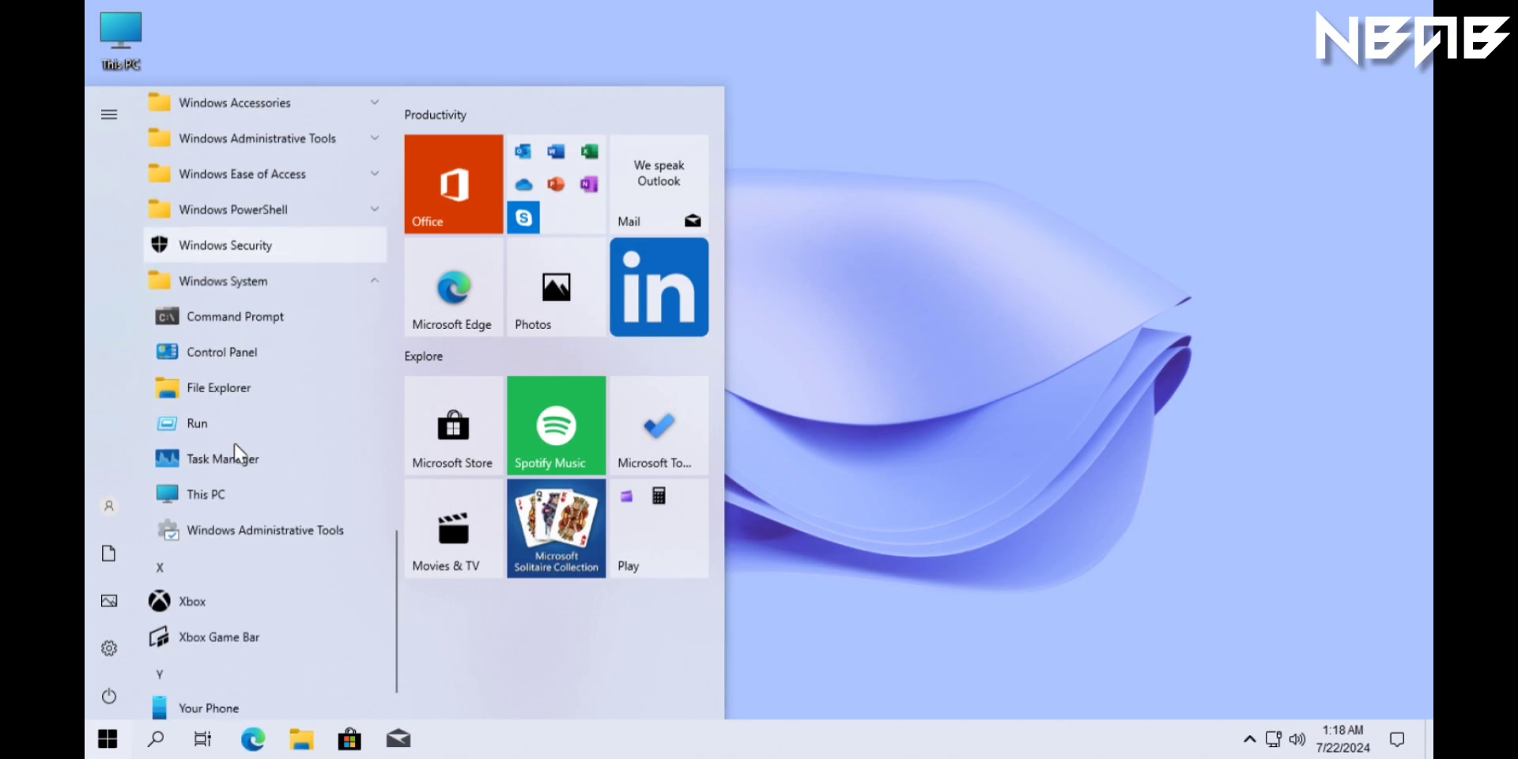
pyautogui.click(224, 459)
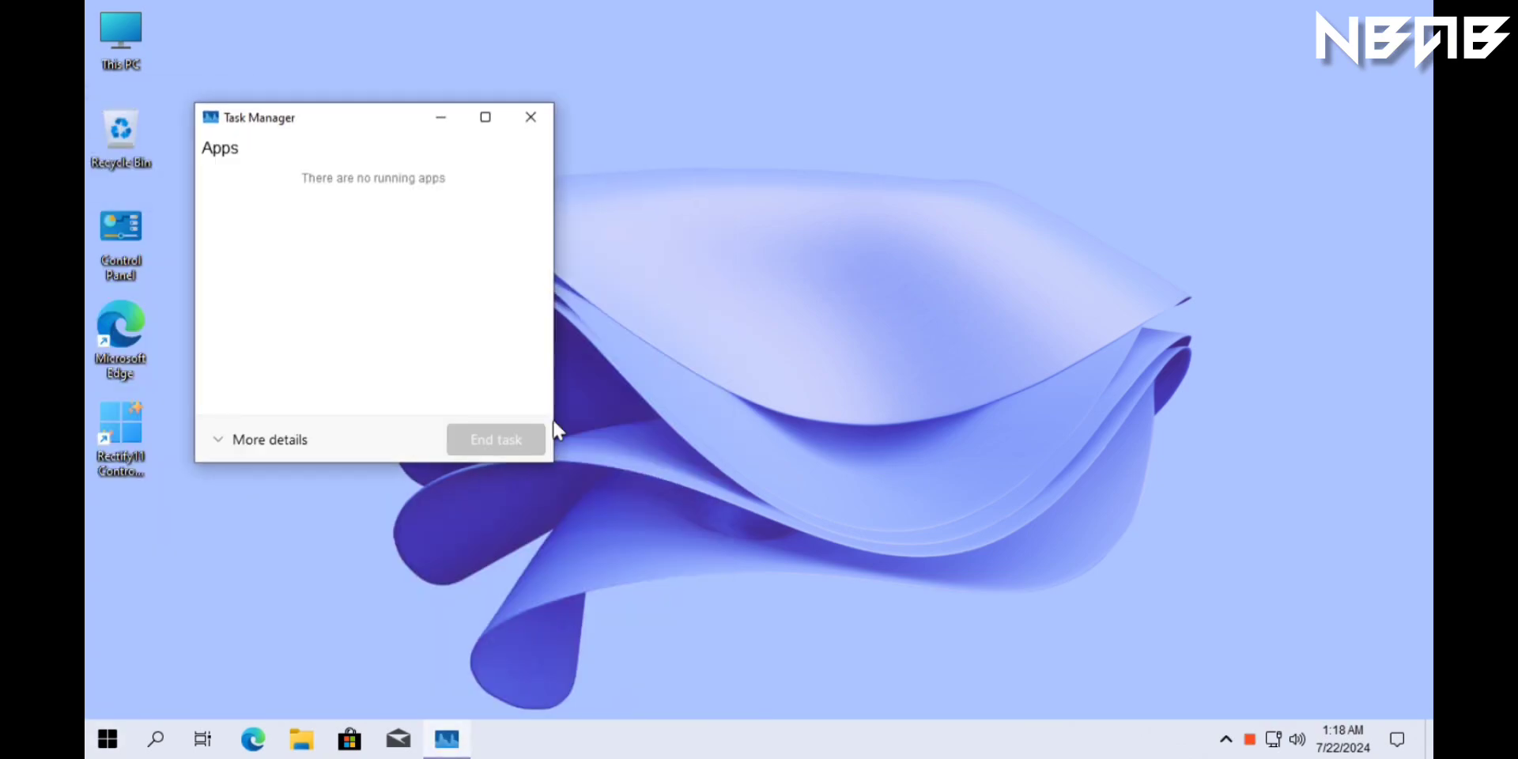
pyautogui.click(240, 441)
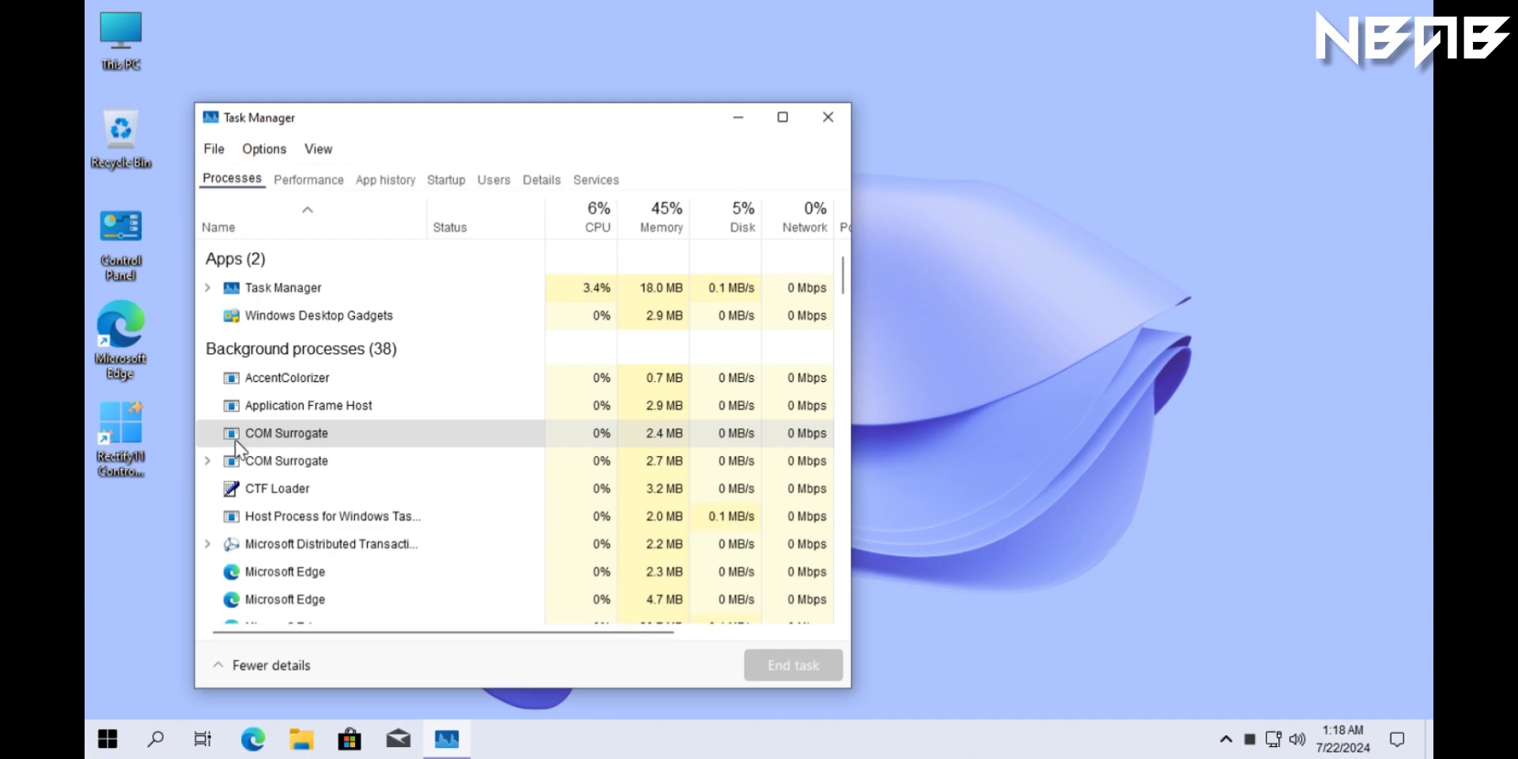
# Step: Expand and collapse the Task Manager entry under Apps repeatedly, leaving it collapsed
pyautogui.click(208, 288)
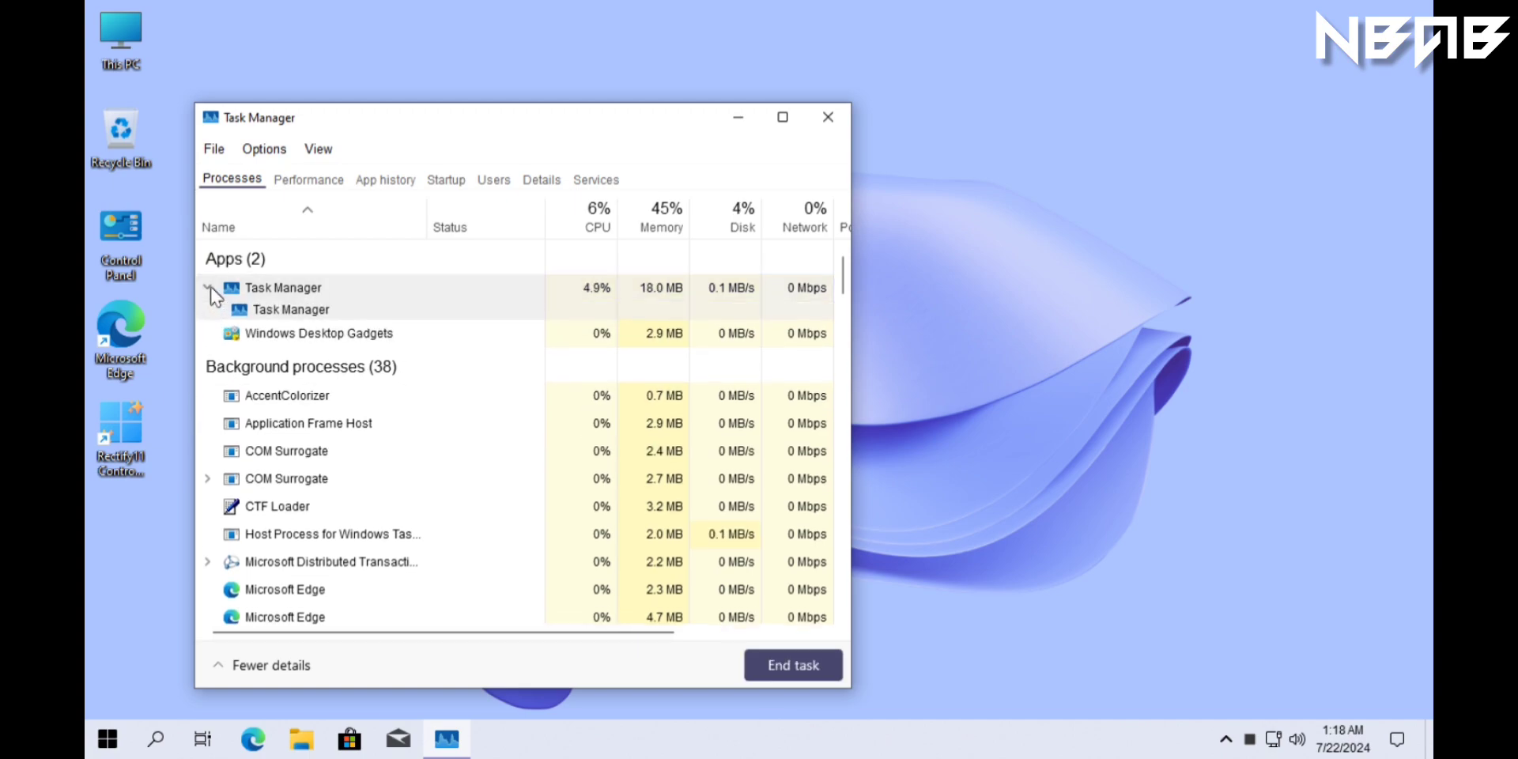
pyautogui.click(207, 288)
pyautogui.click(208, 288)
pyautogui.click(208, 288)
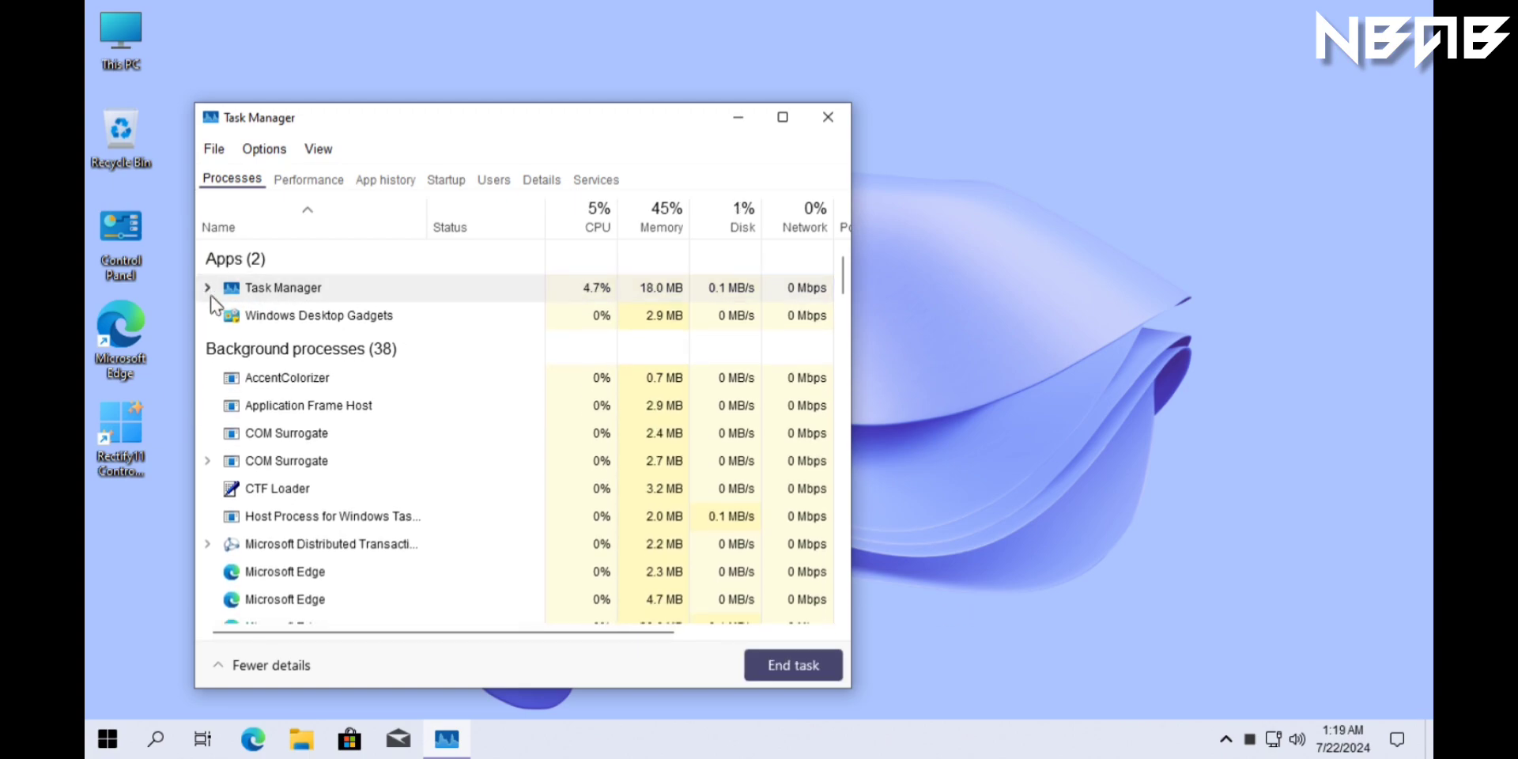
# Step: Expand and collapse the COM Surrogate process, expand Microsoft Distributed Transaction, and look through the background processes
pyautogui.scroll(-1, 451, 395)
pyautogui.click(207, 431)
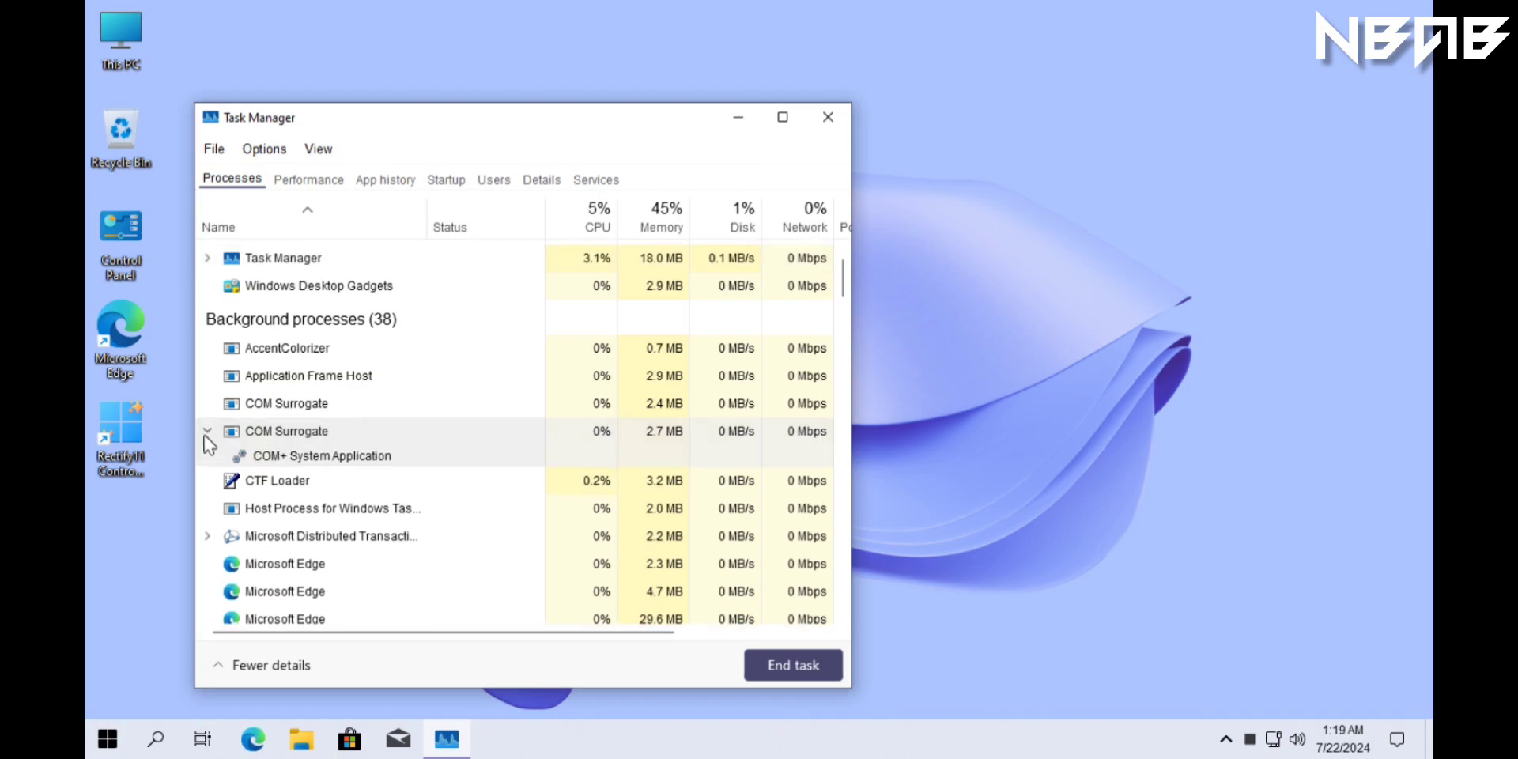
pyautogui.click(207, 431)
pyautogui.click(207, 514)
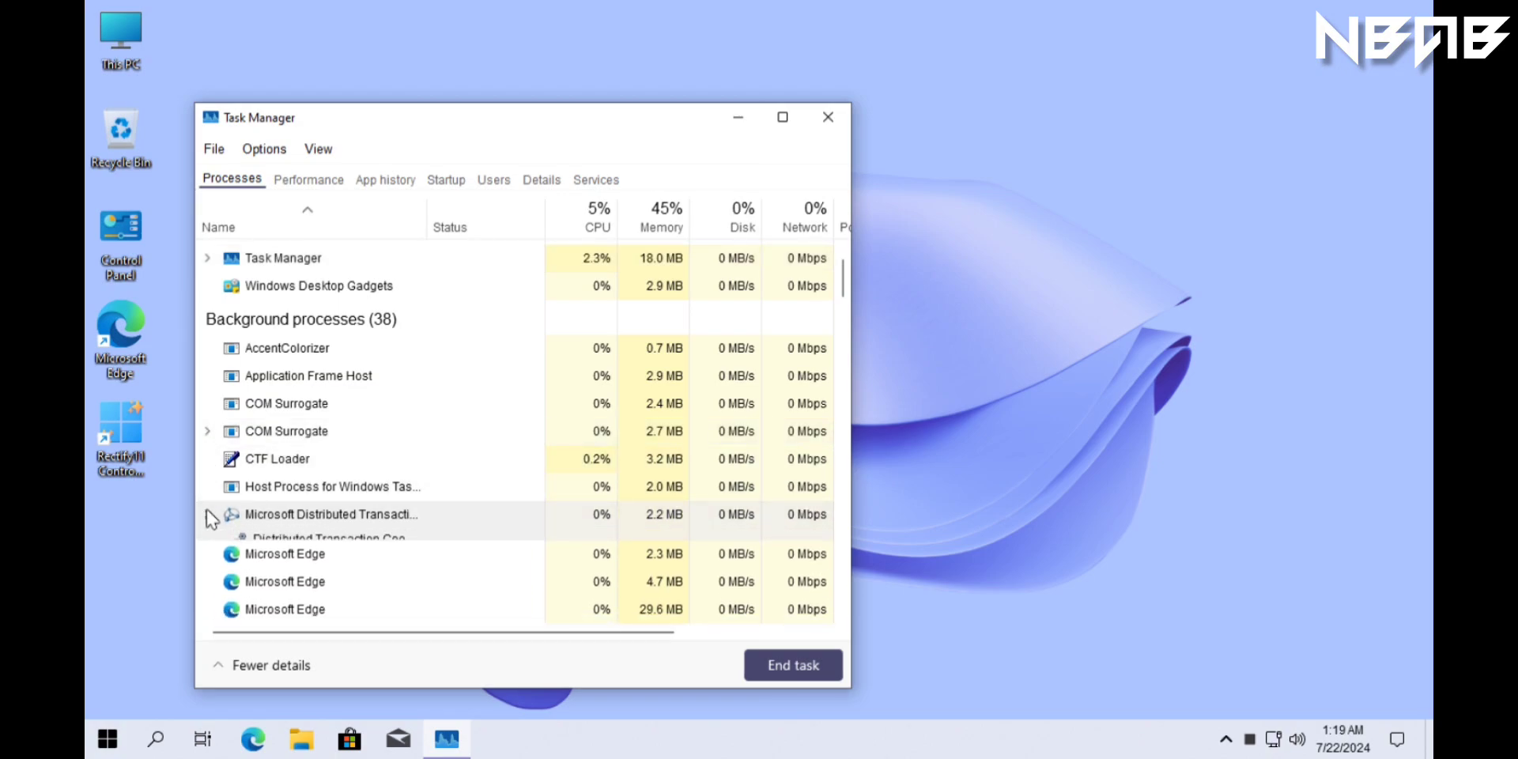
pyautogui.scroll(-10, 481, 397)
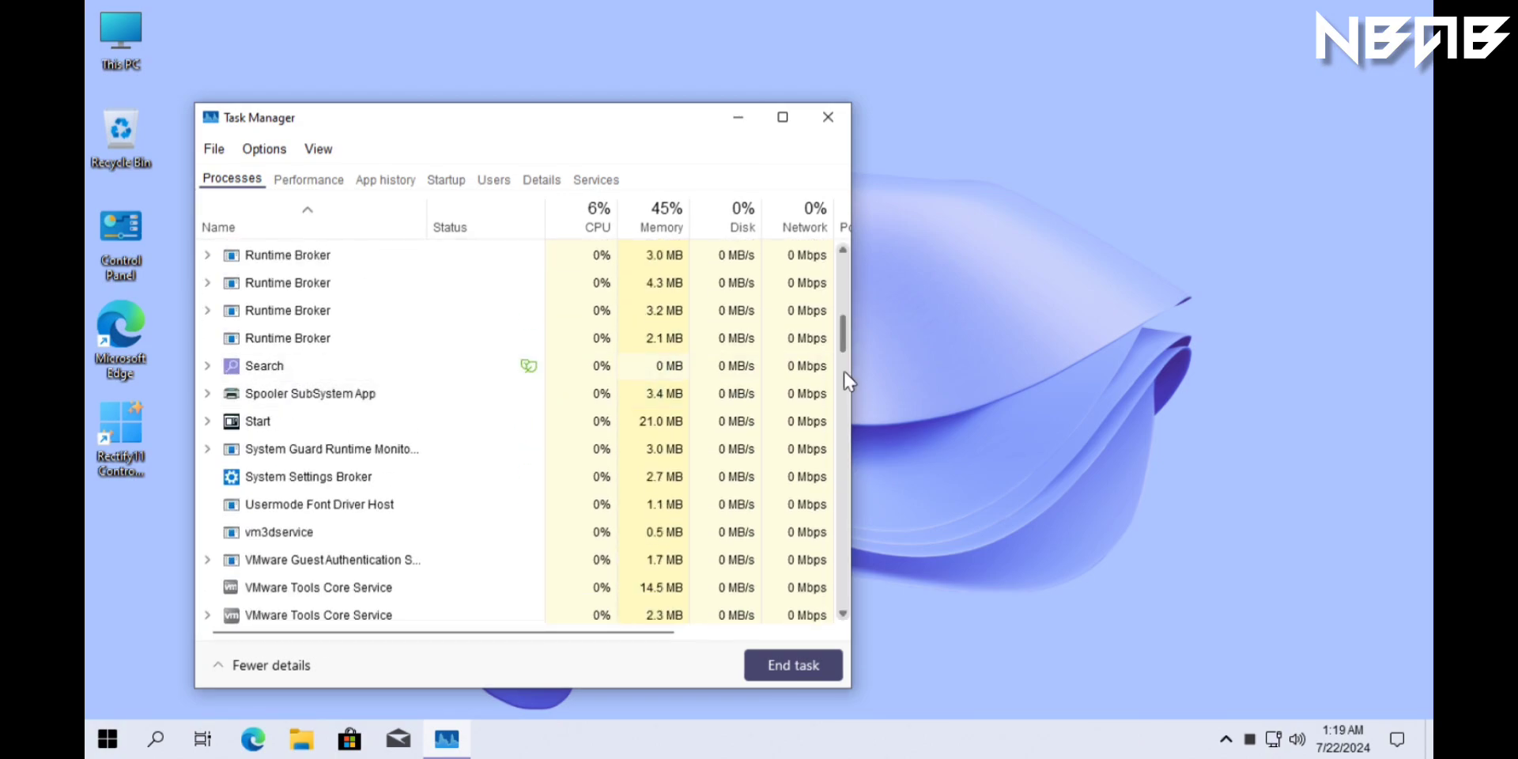
pyautogui.click(844, 249)
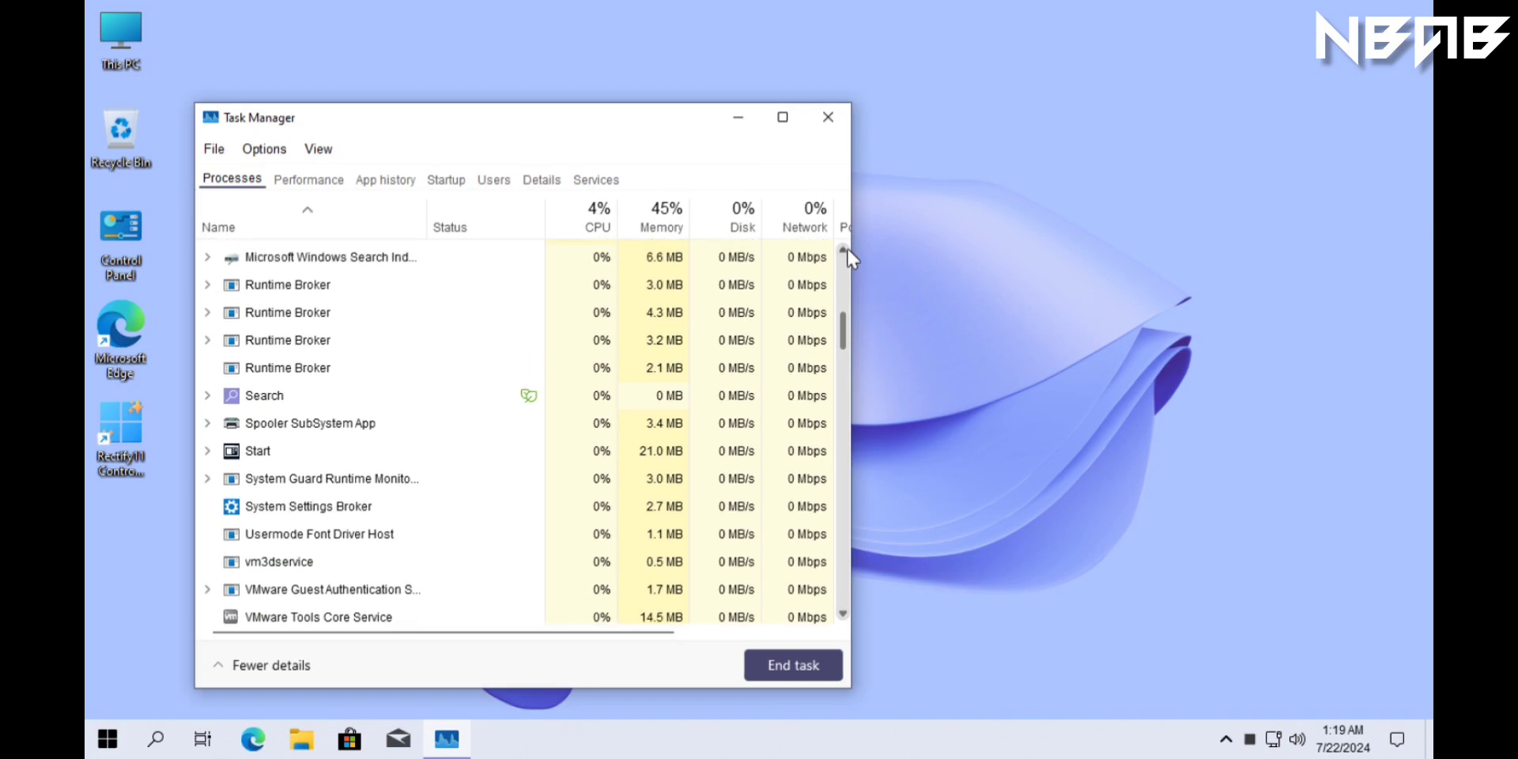
# Step: Review the Memory, Disk 0, Ethernet and CPU performance graphs in the maximized Task Manager, and close it
pyautogui.click(847, 246)
pyautogui.moveTo(843, 338); pyautogui.dragTo(858, 268)
pyautogui.click(309, 179)
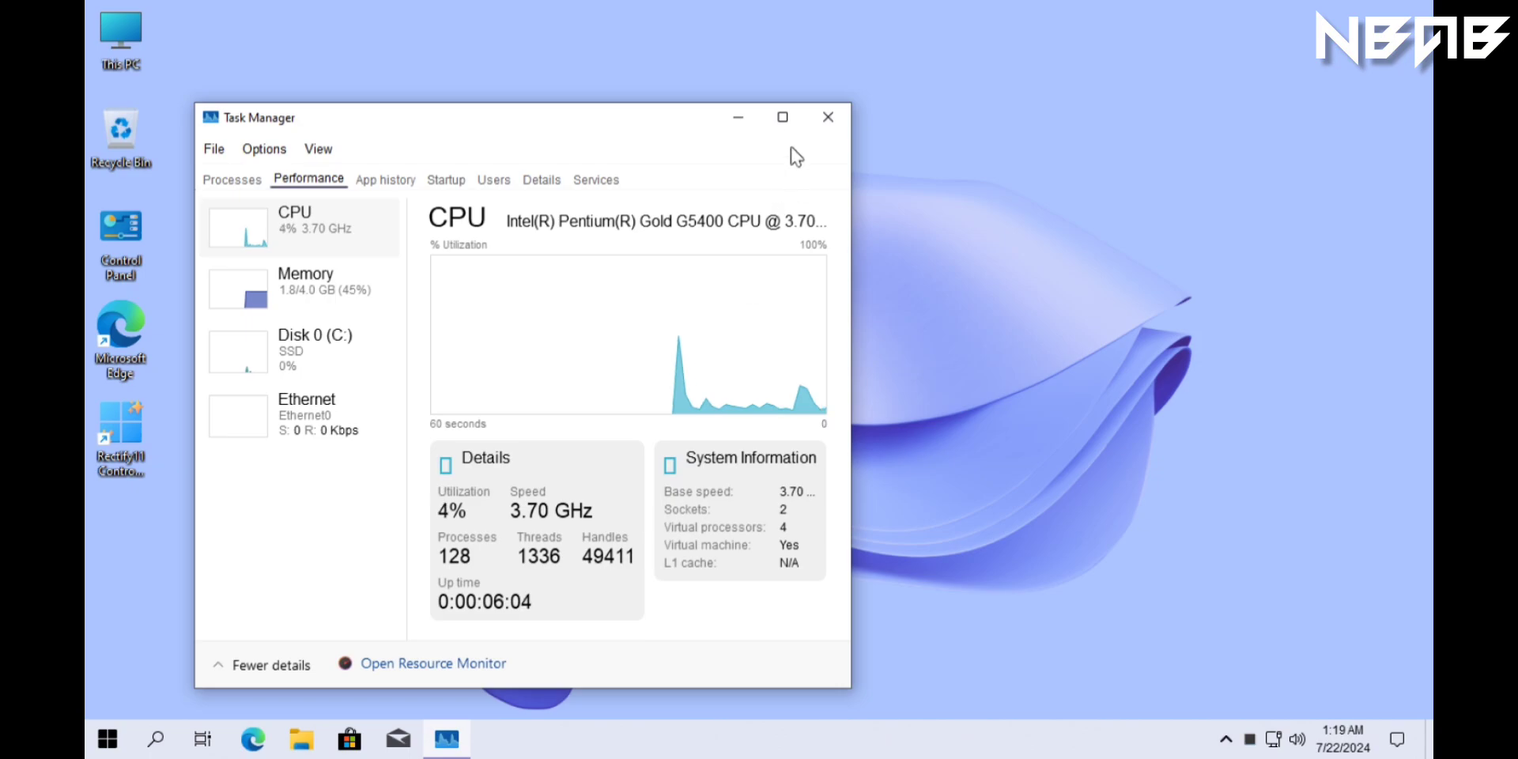
pyautogui.click(782, 117)
pyautogui.click(215, 207)
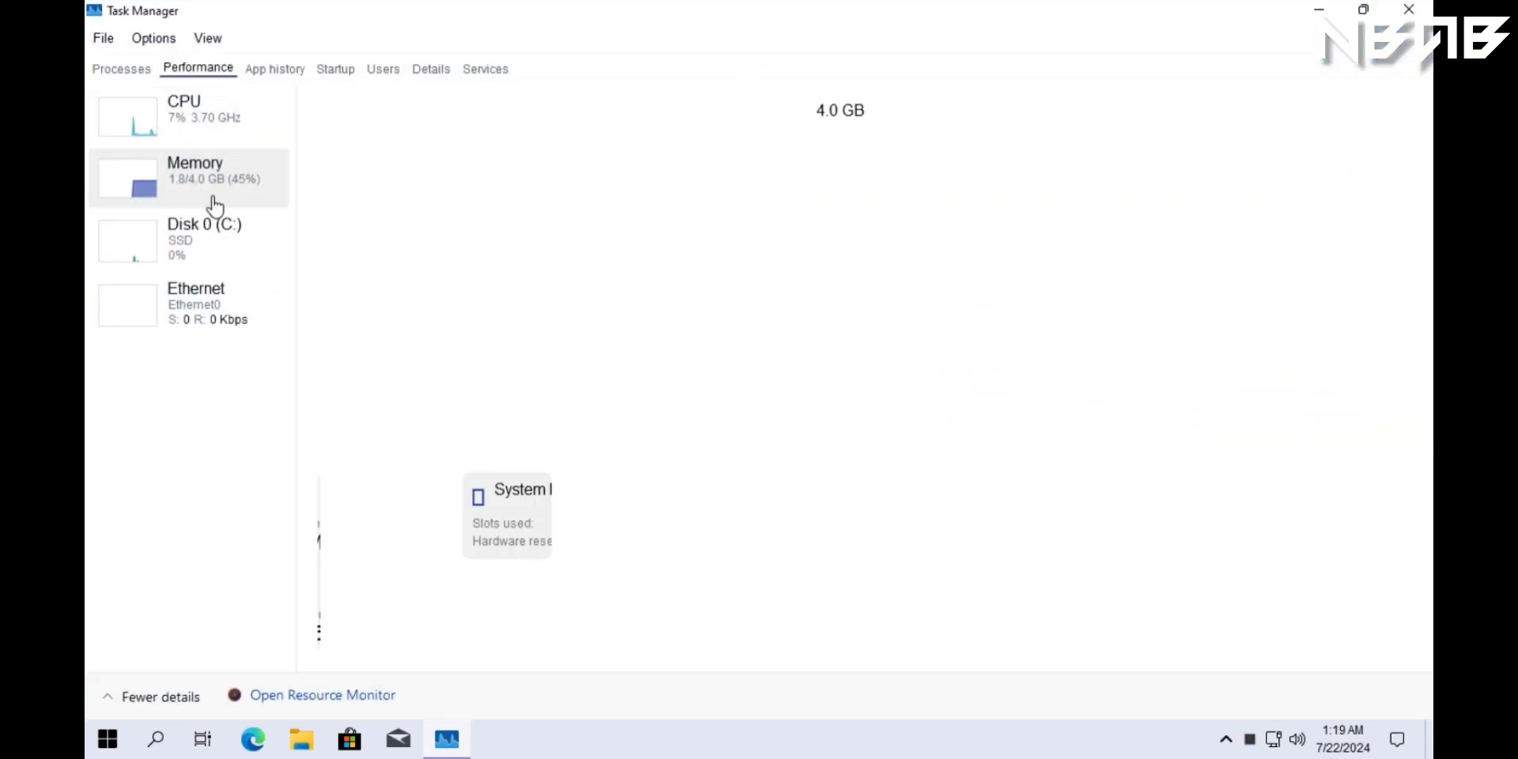
pyautogui.click(207, 243)
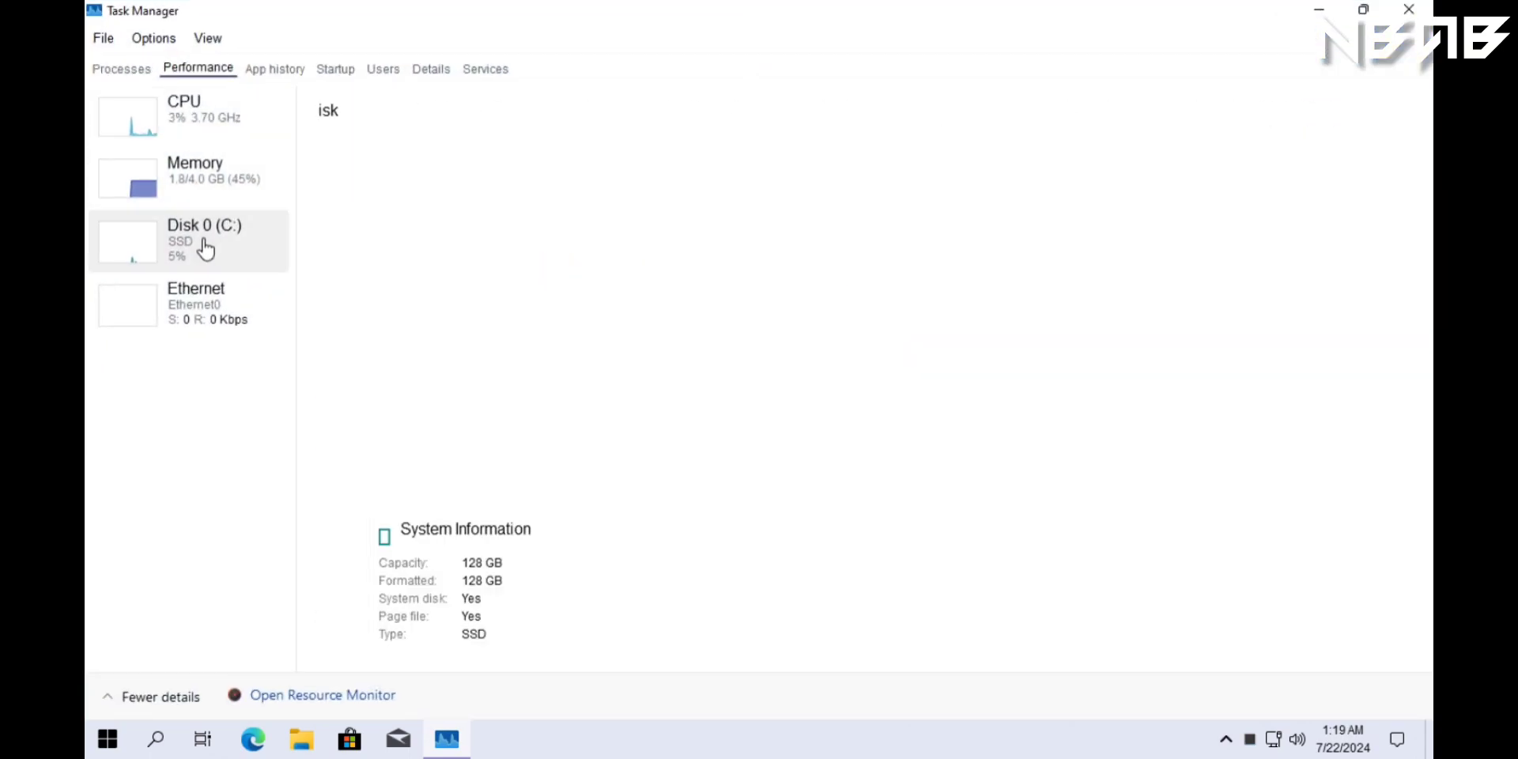
pyautogui.click(197, 293)
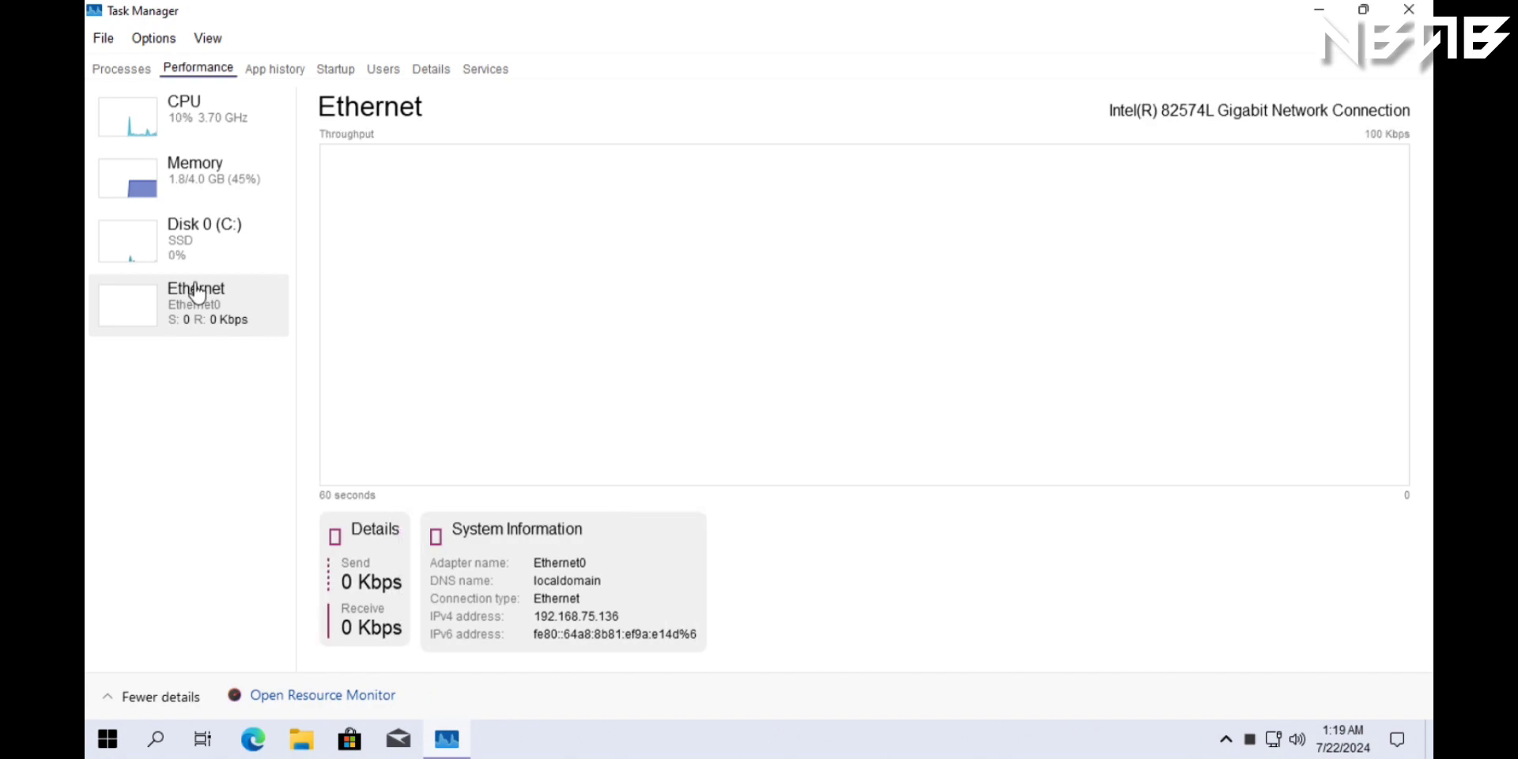
pyautogui.click(224, 116)
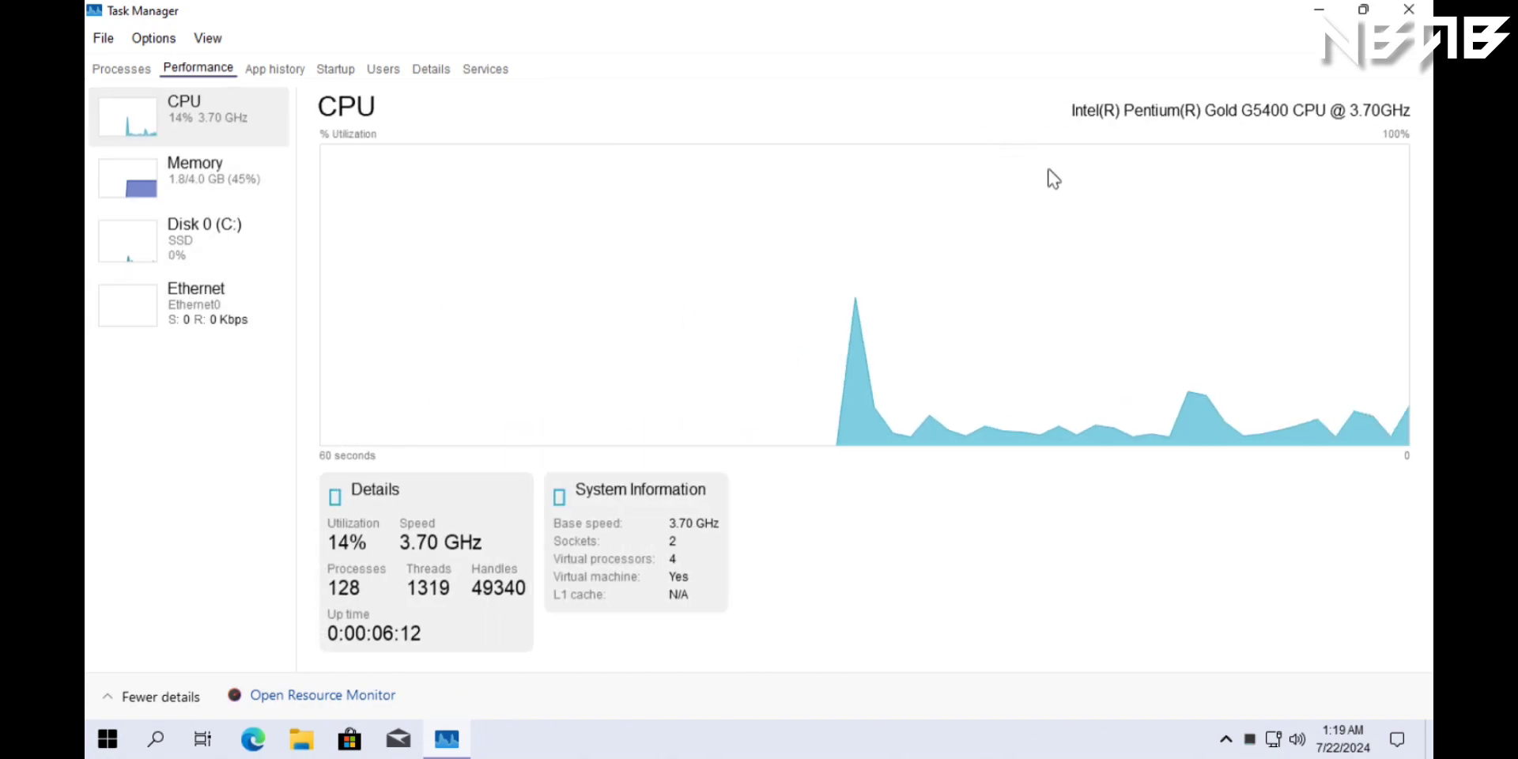
pyautogui.click(1409, 10)
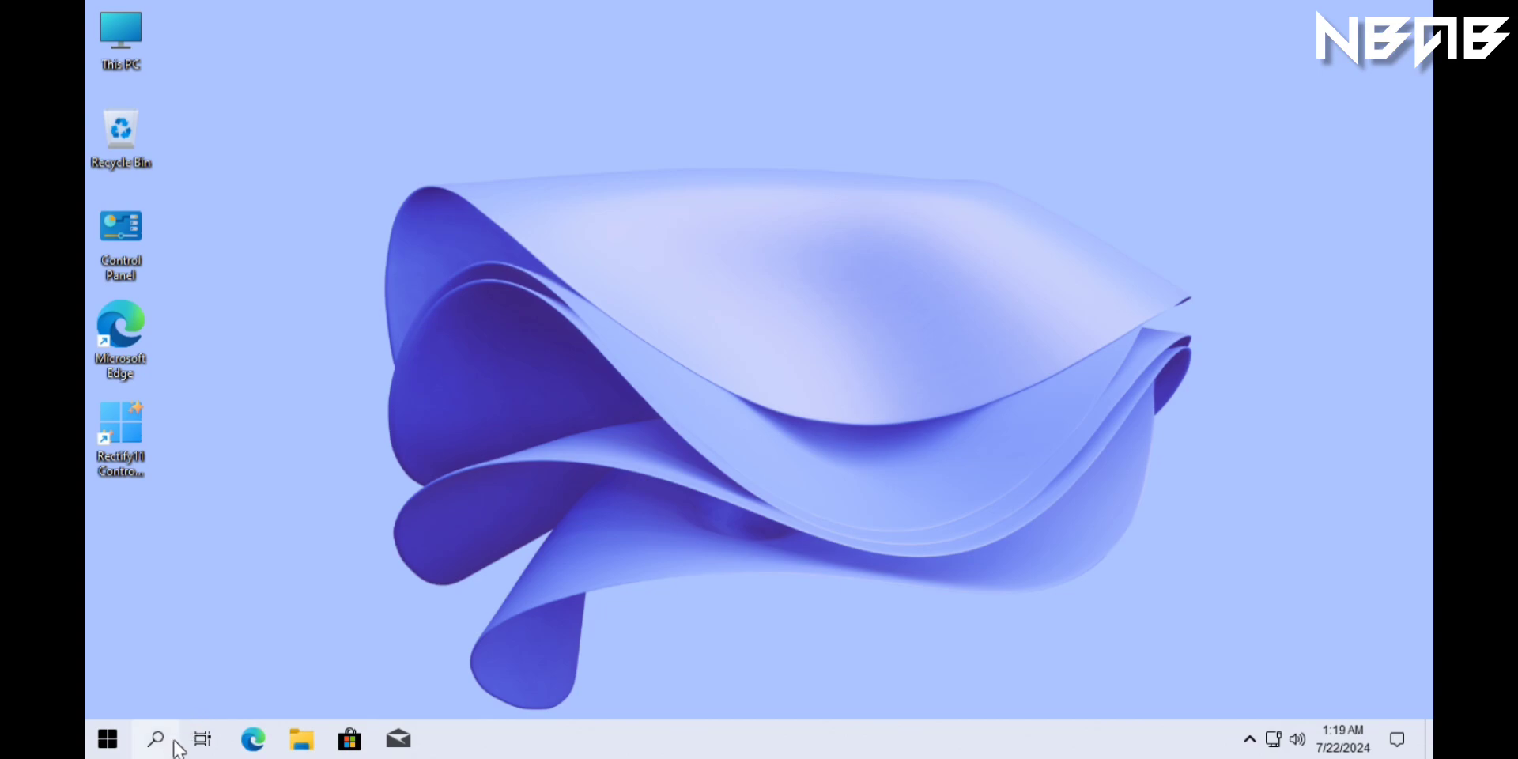
# Step: Open Windows Administrative Tools from the Start menu's Windows System folder
pyautogui.click(107, 738)
pyautogui.scroll(-10, 219, 488)
pyautogui.scroll(-8, 219, 488)
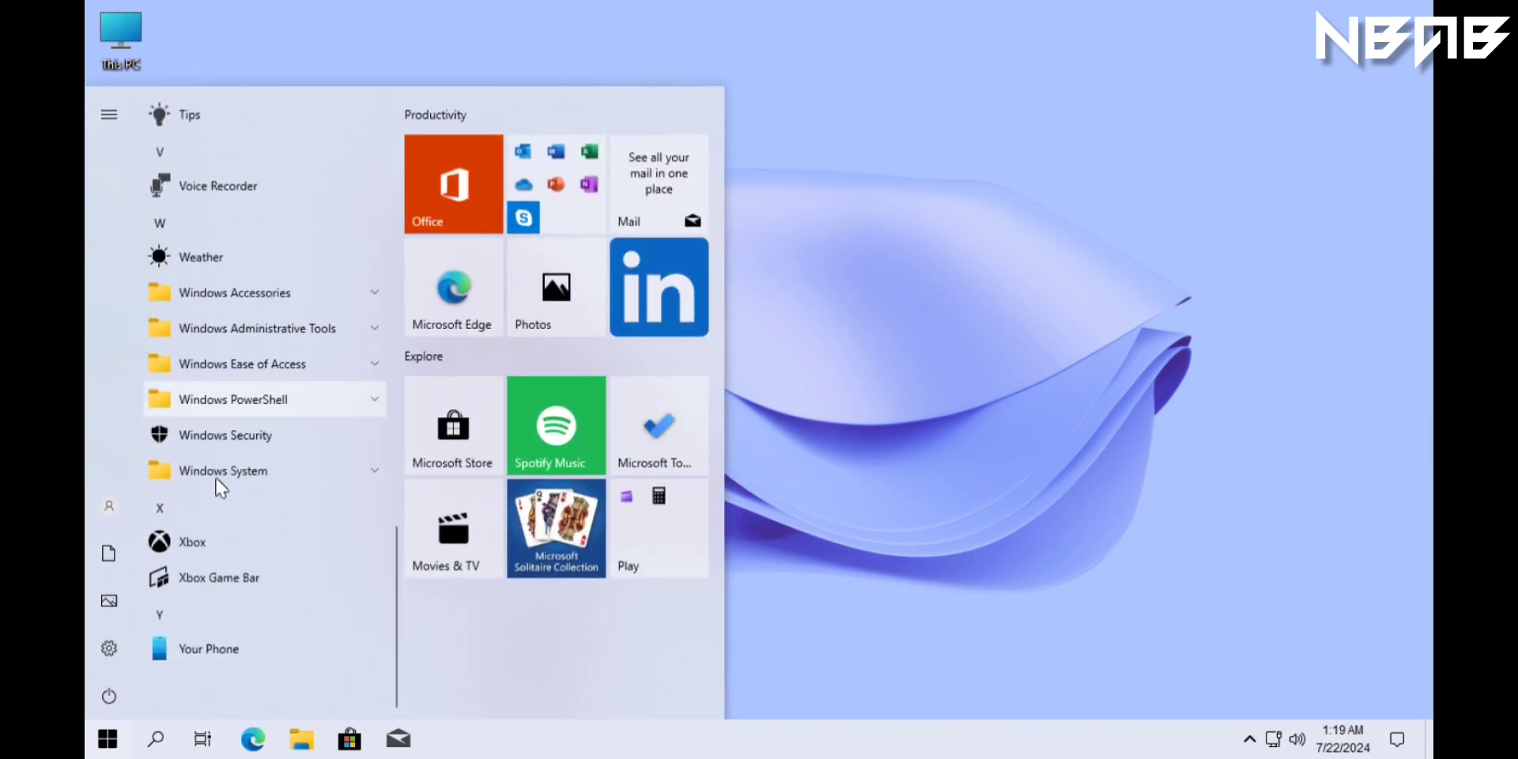
pyautogui.click(212, 473)
pyautogui.scroll(-3, 212, 483)
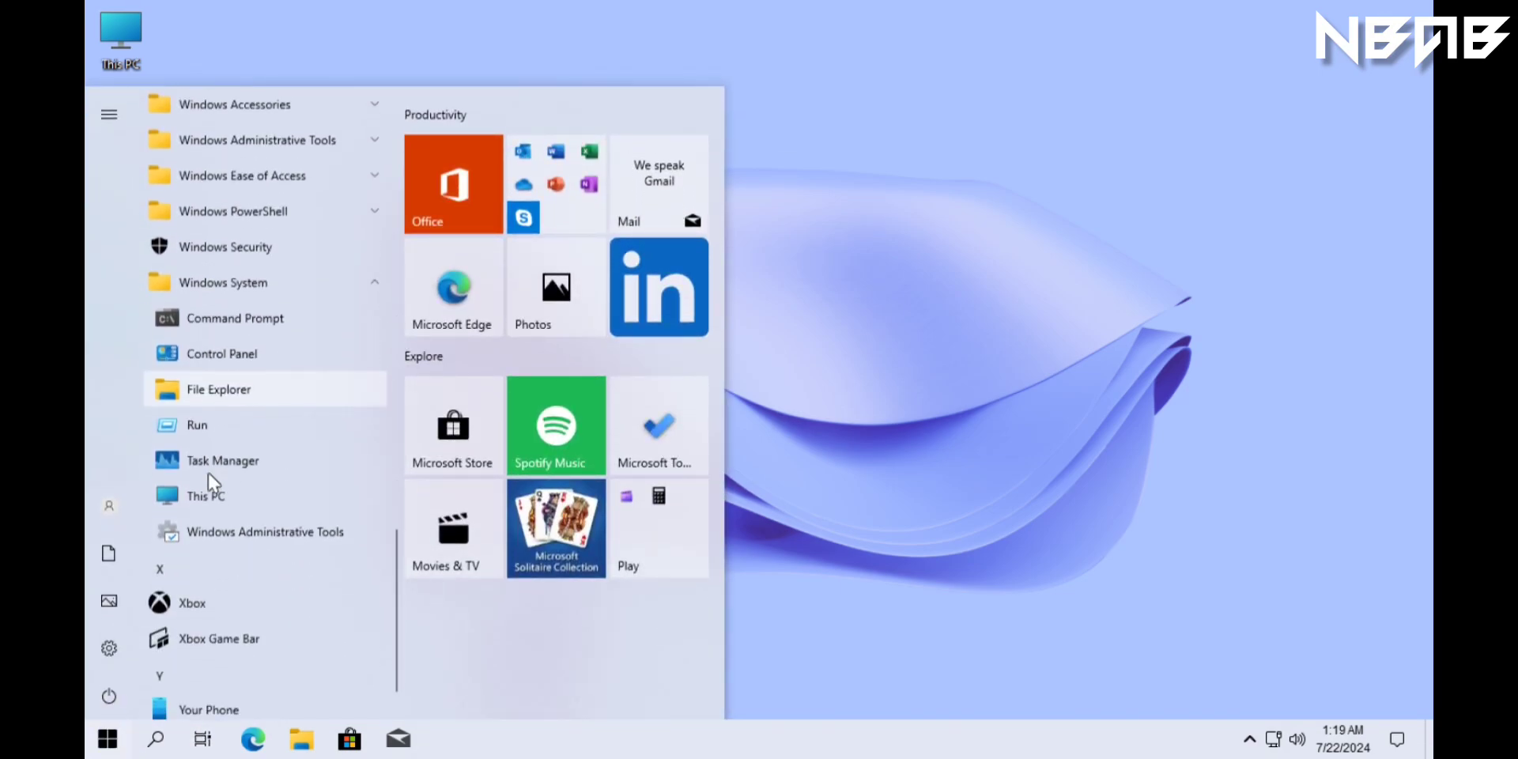
pyautogui.click(235, 542)
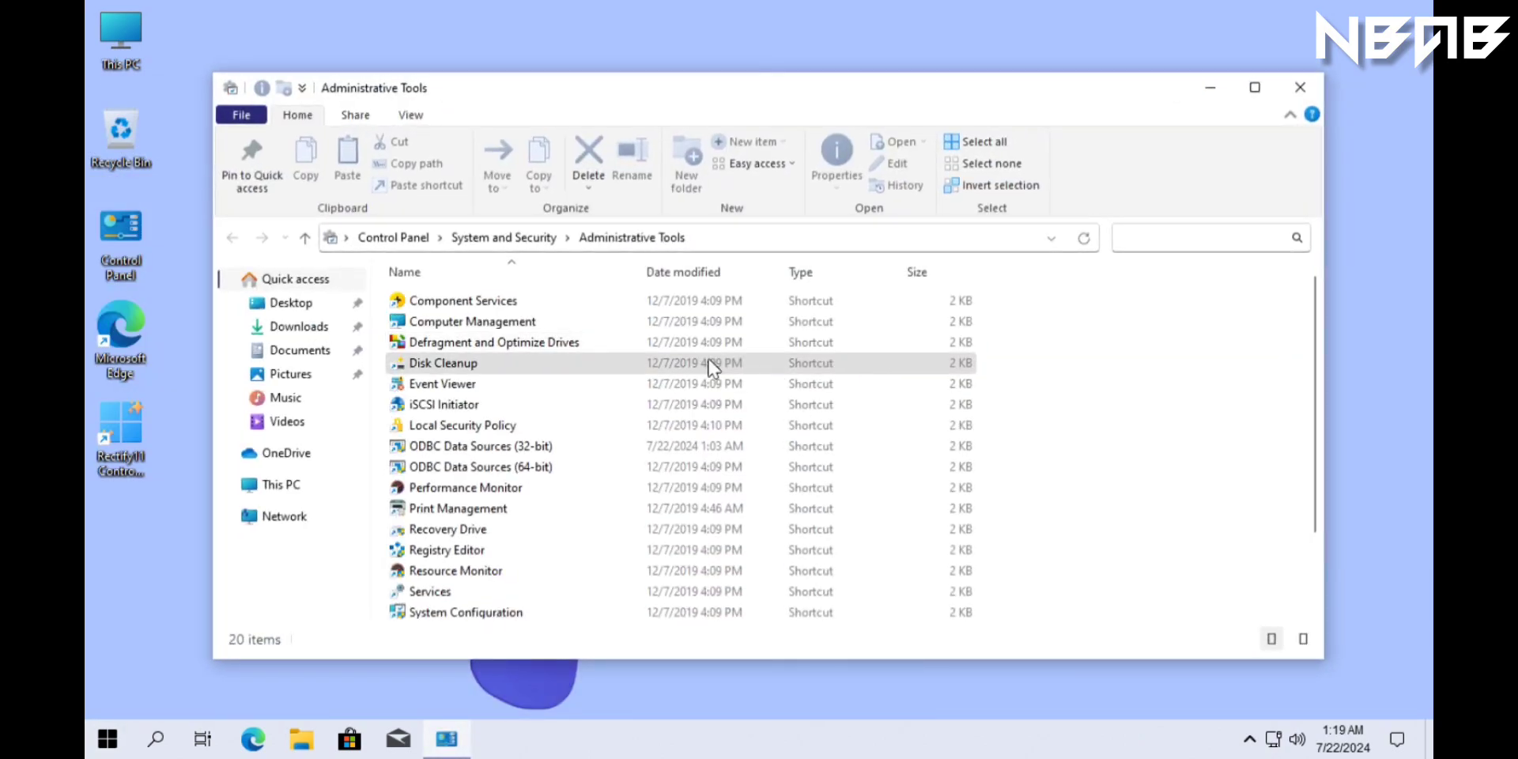
# Step: Show the Administrative Tools shortcuts as large icons, return them to the details list, and close the window
pyautogui.click(1304, 639)
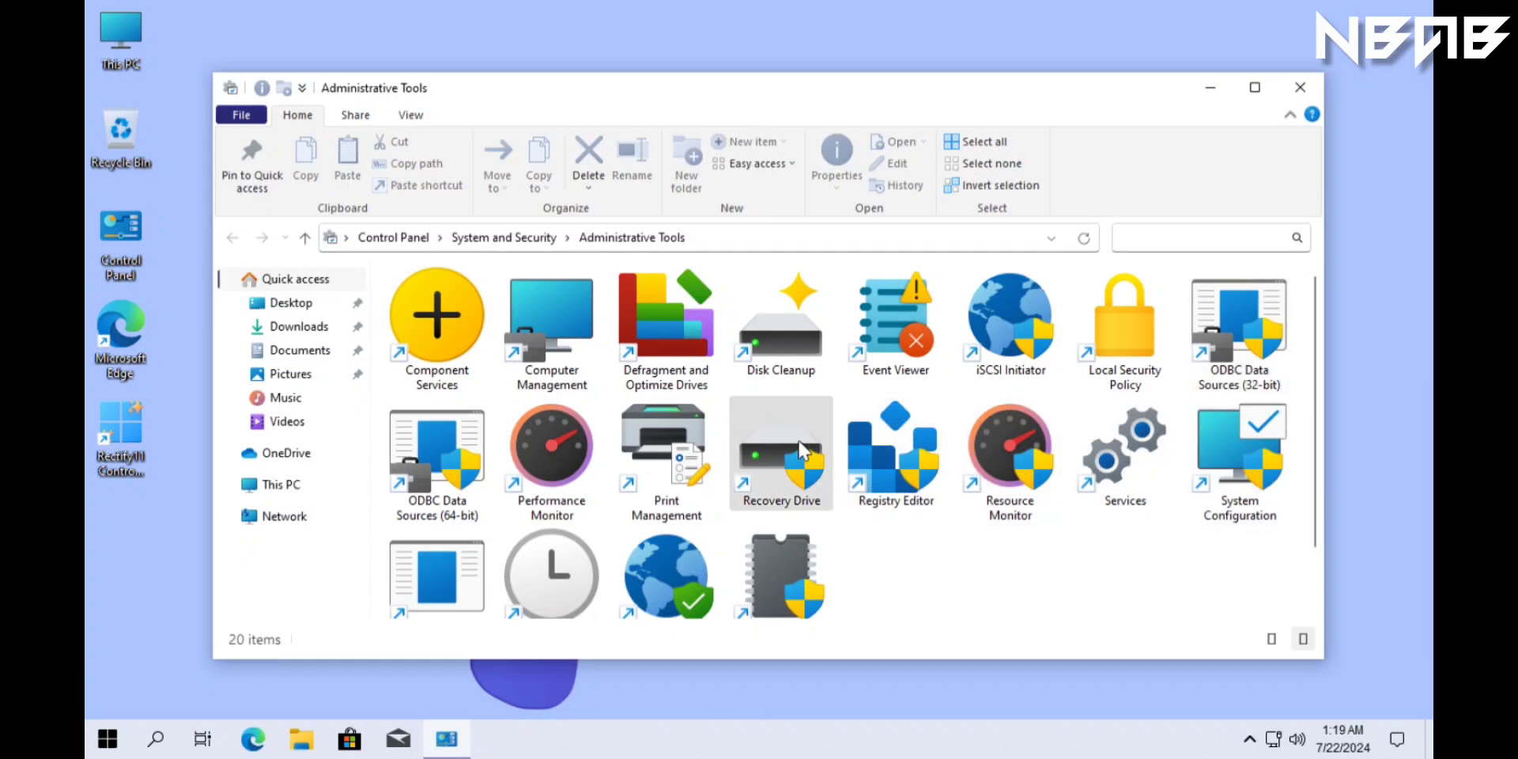
pyautogui.scroll(-1, 758, 438)
pyautogui.scroll(1, 582, 518)
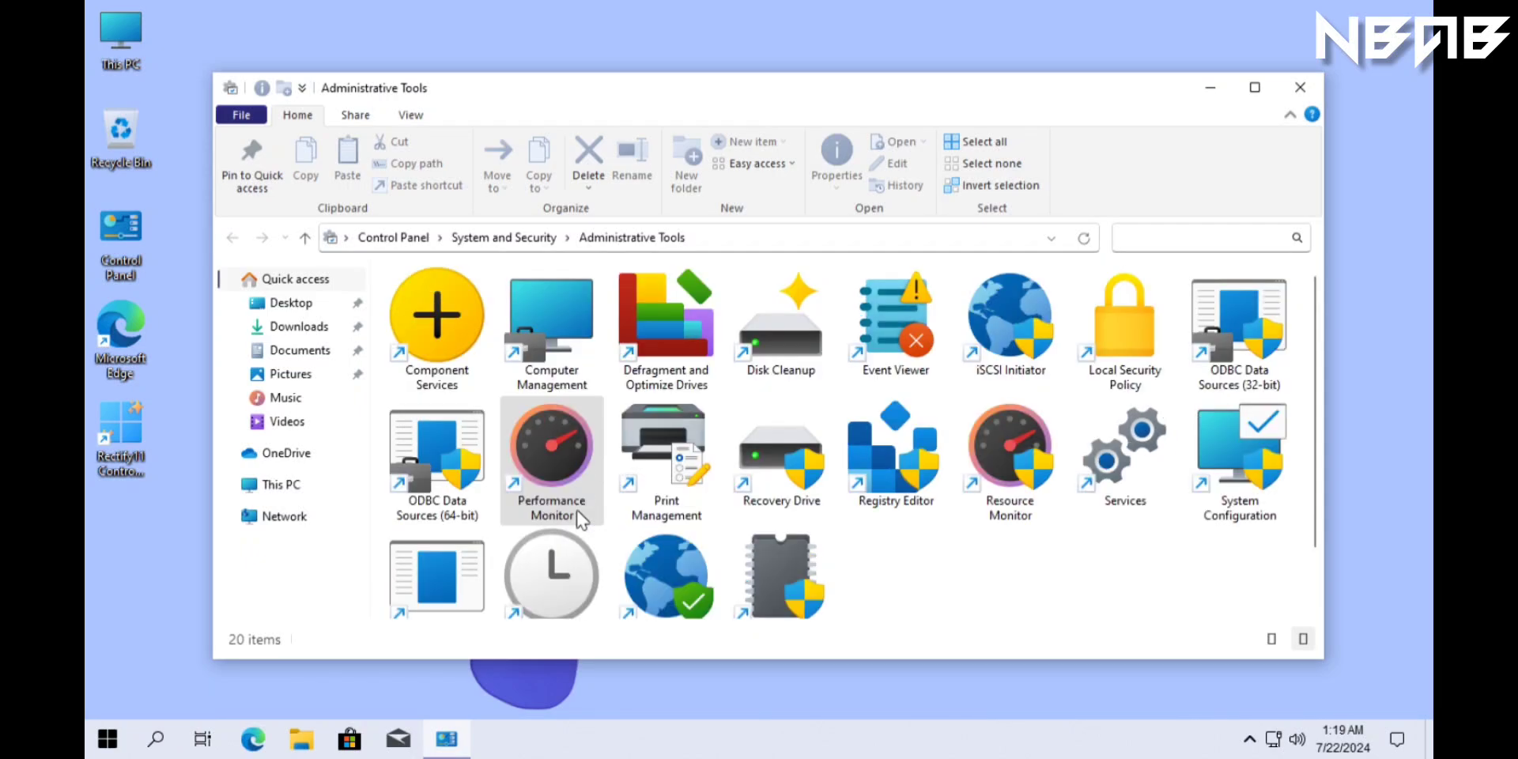
pyautogui.click(1272, 639)
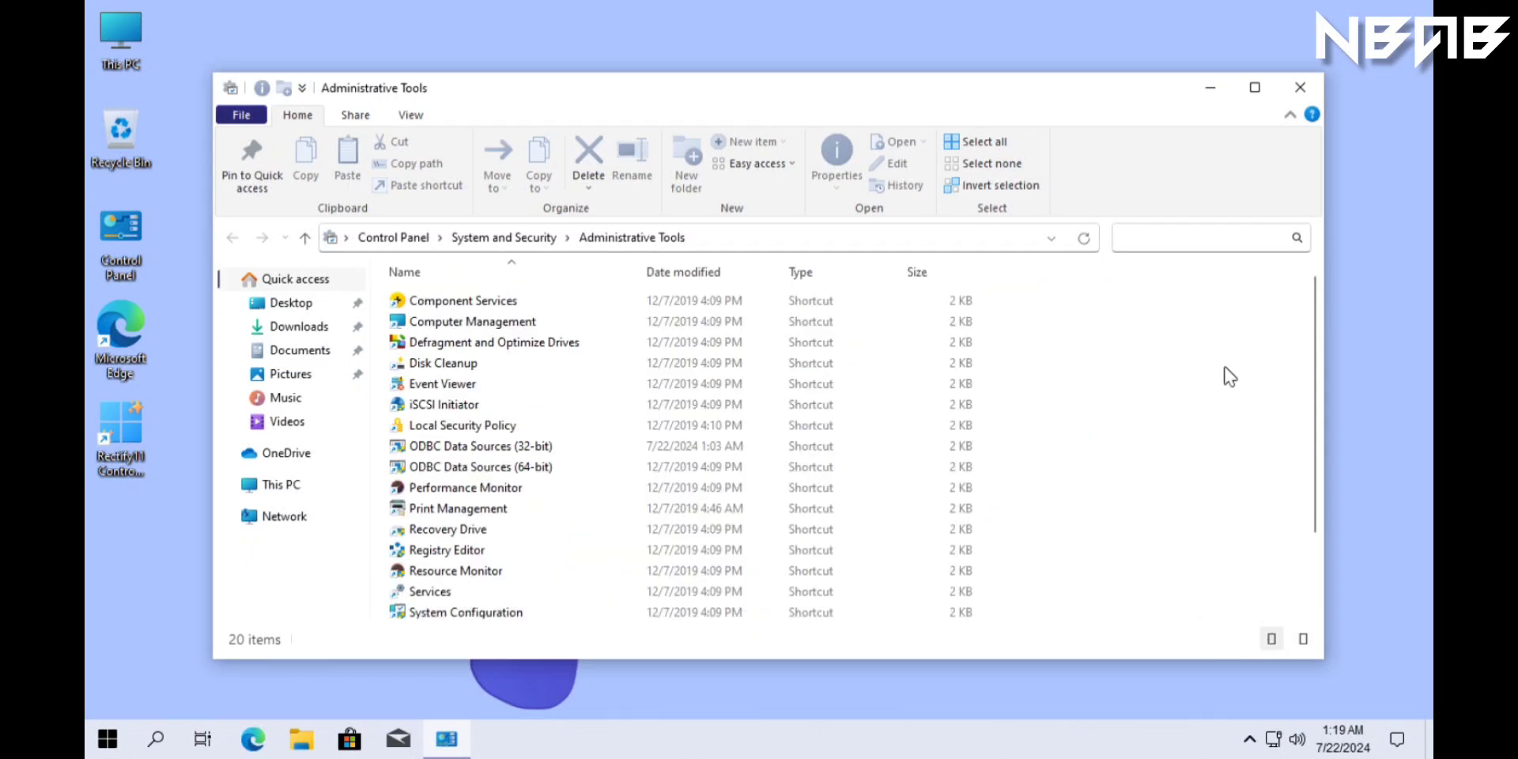
pyautogui.click(1300, 87)
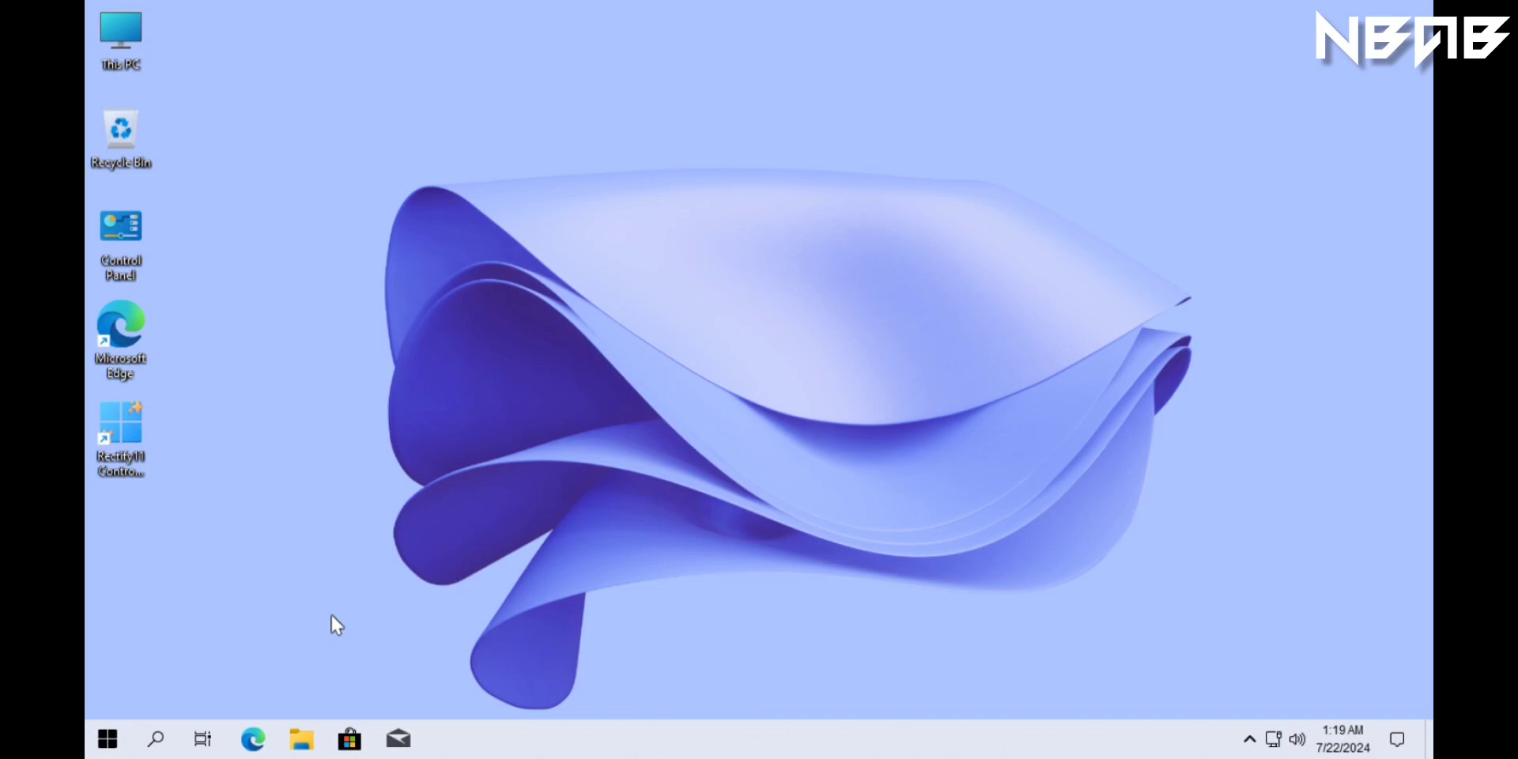
# Step: Launch Computer Management for This PC and allow it to make changes to the device
pyautogui.rightClick(140, 50)
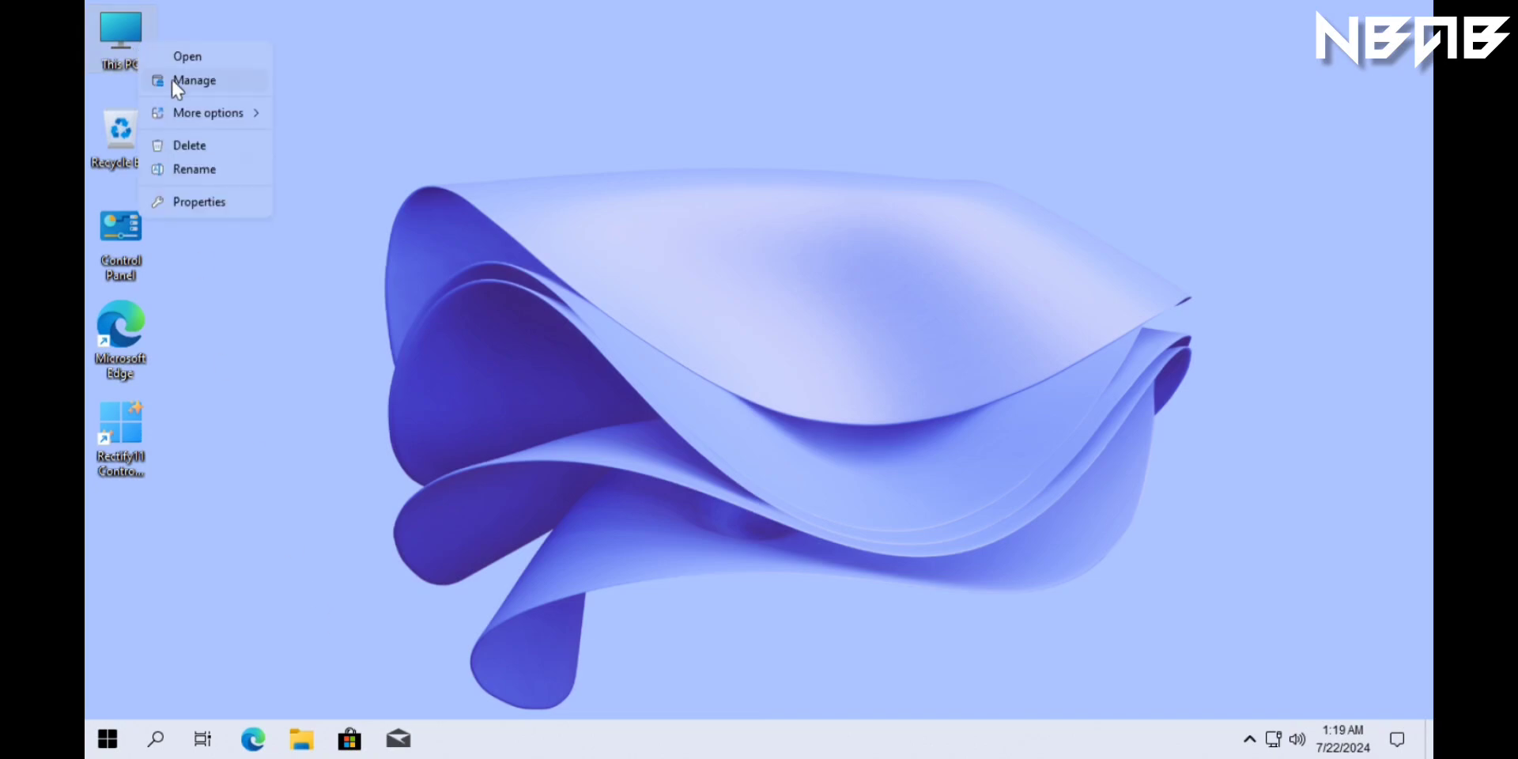
pyautogui.click(194, 79)
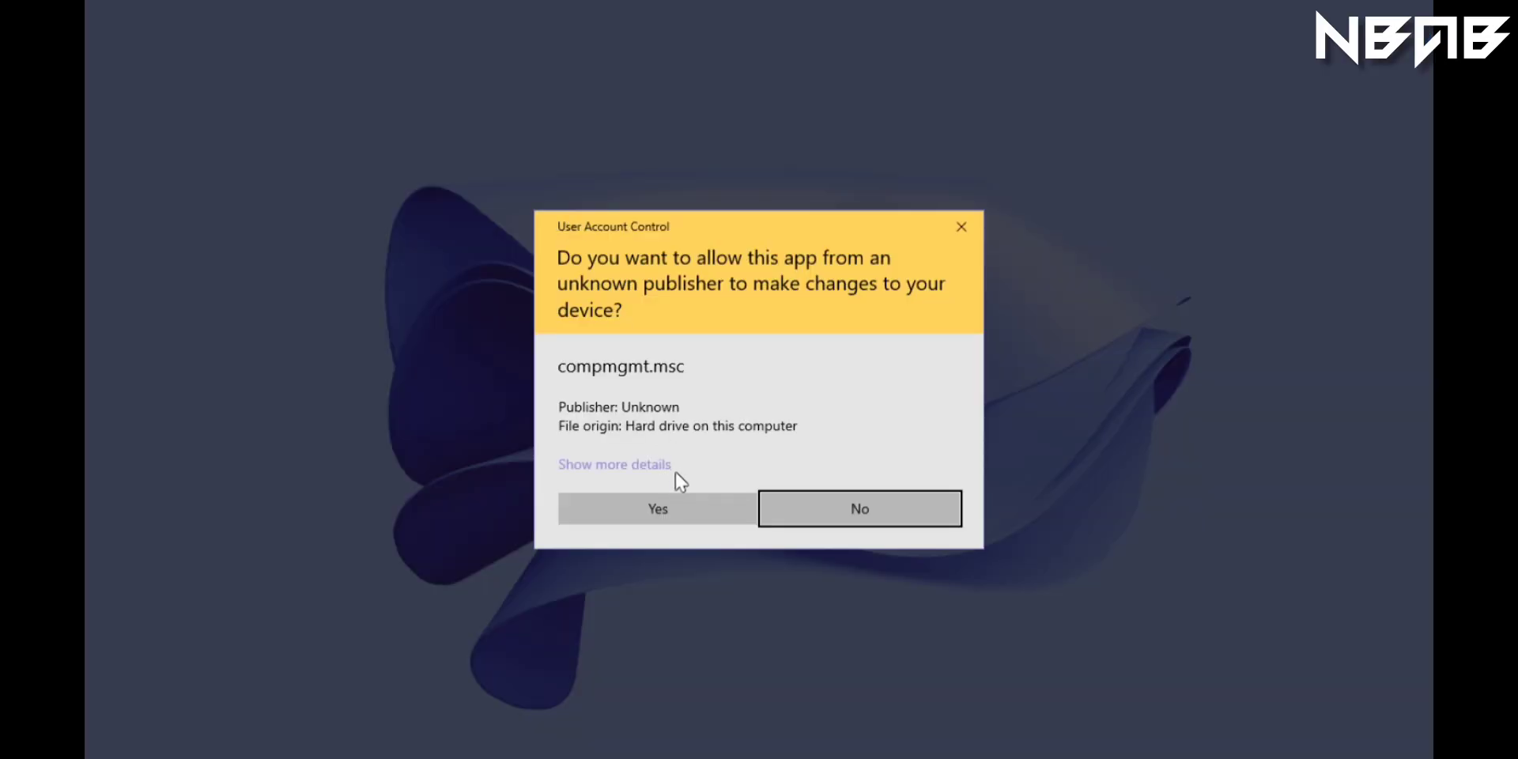
pyautogui.click(675, 509)
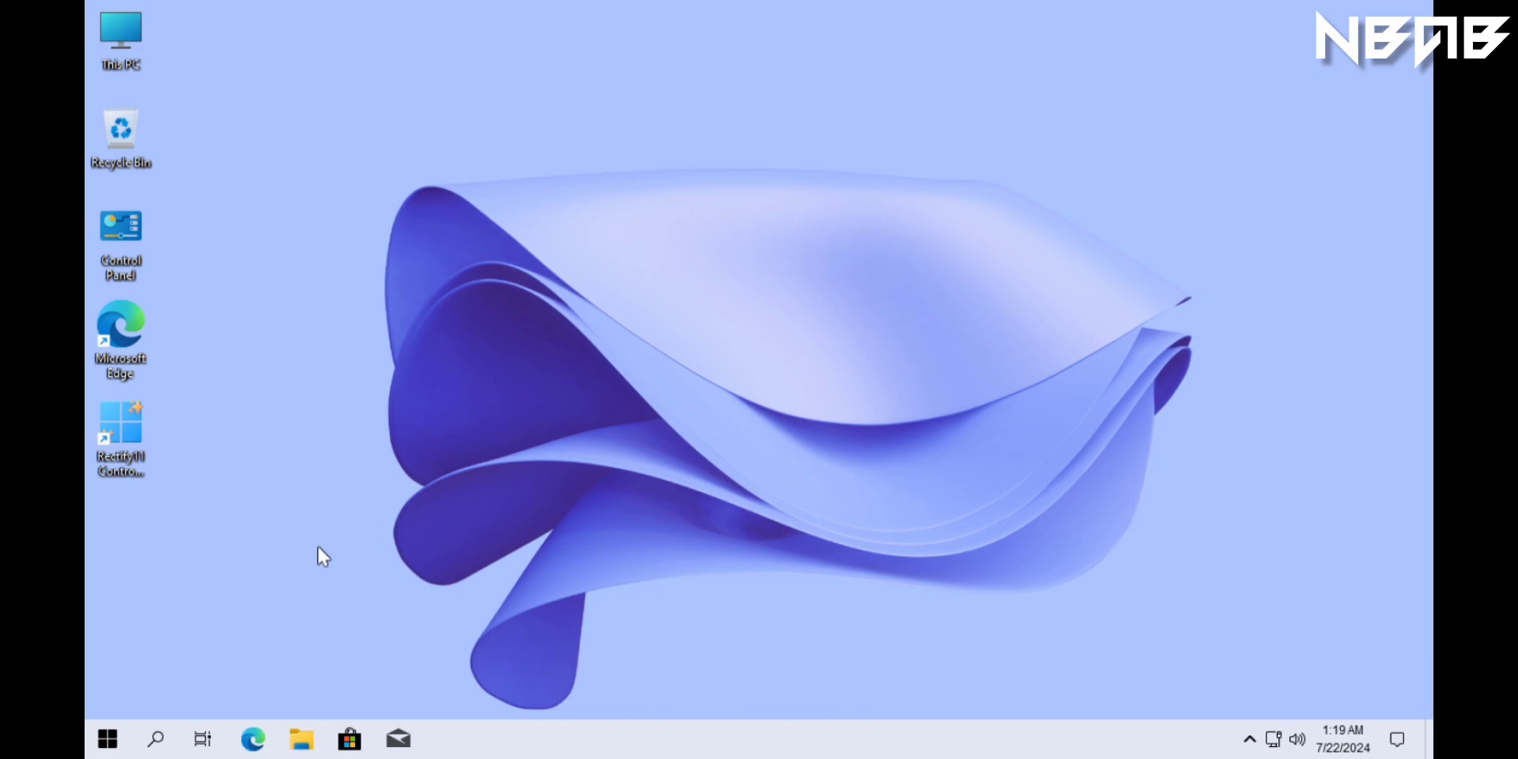
# Step: Expand the Windows PowerShell, Windows Ease of Access and Windows Administrative Tools folders in the Start menu and look through their entries
pyautogui.click(92, 755)
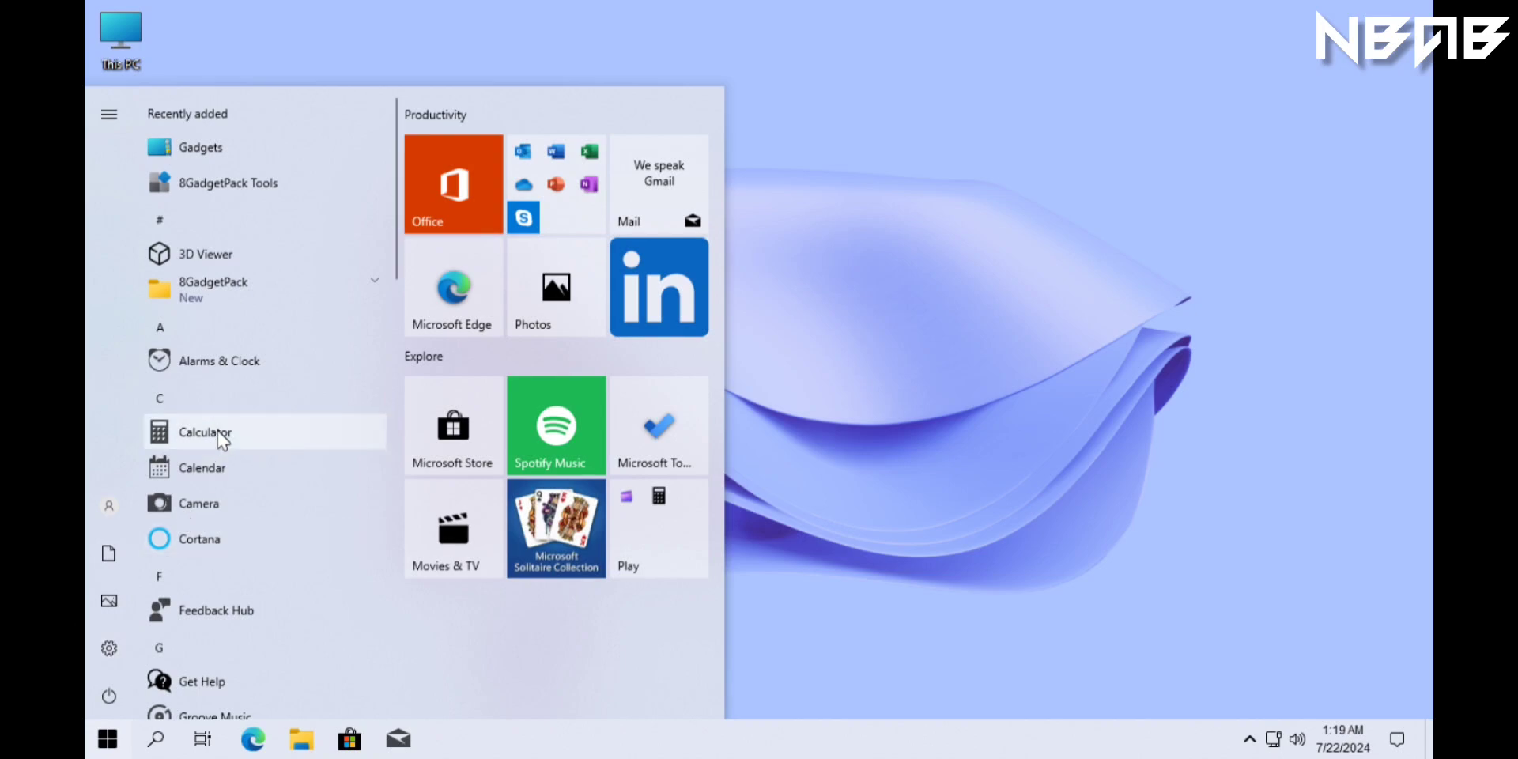
pyautogui.scroll(-5, 237, 348)
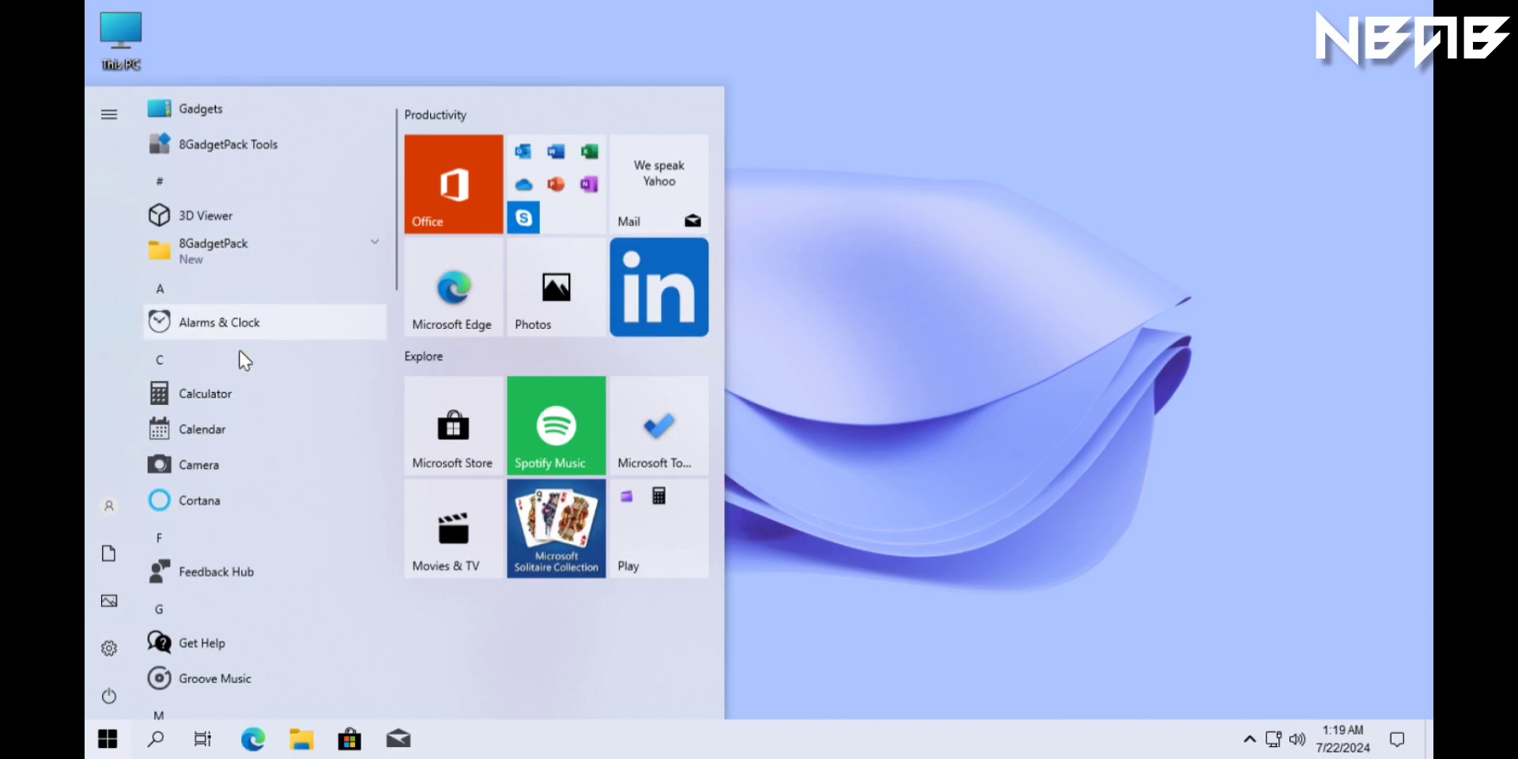
pyautogui.scroll(-9, 243, 360)
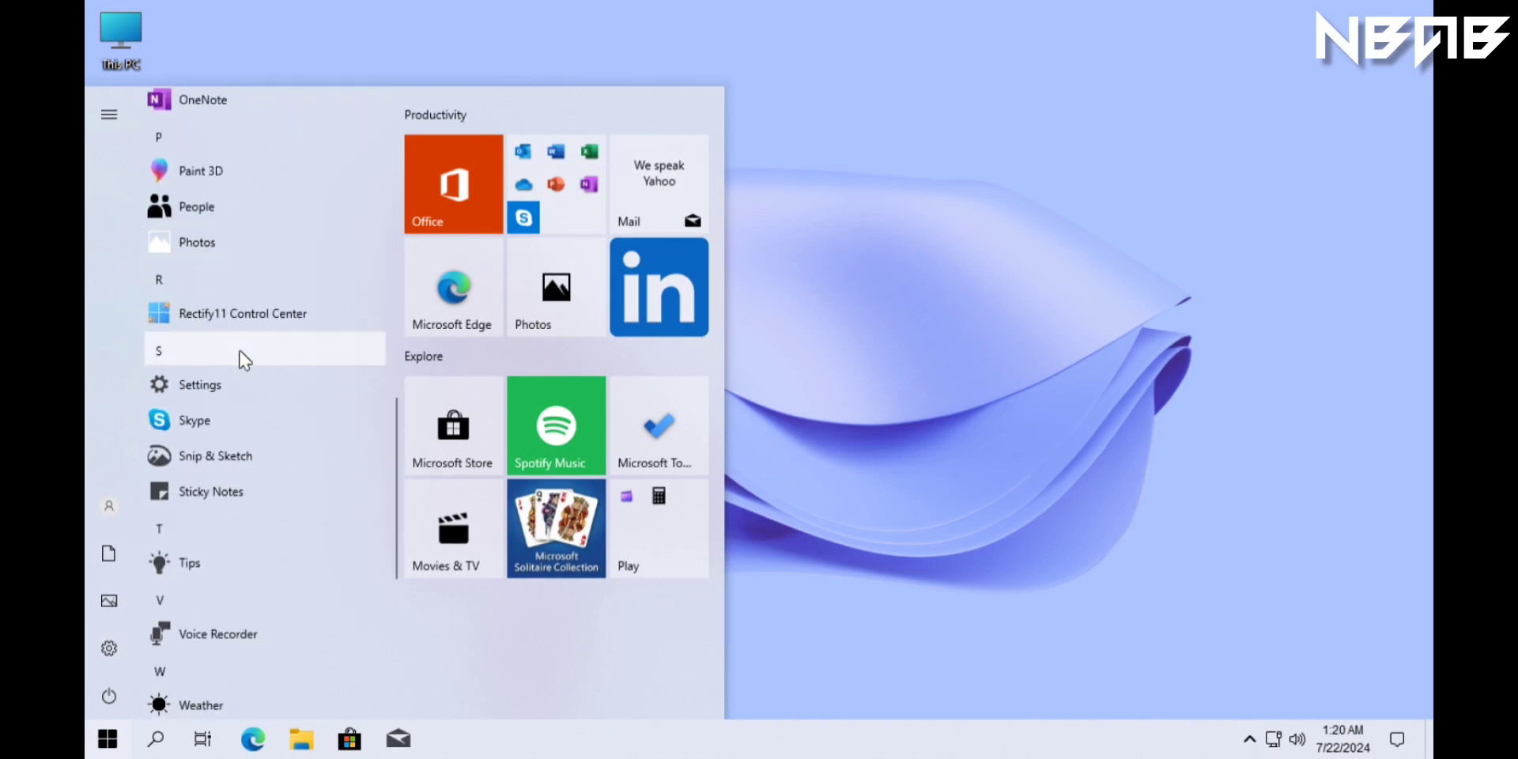
pyautogui.scroll(-6, 245, 360)
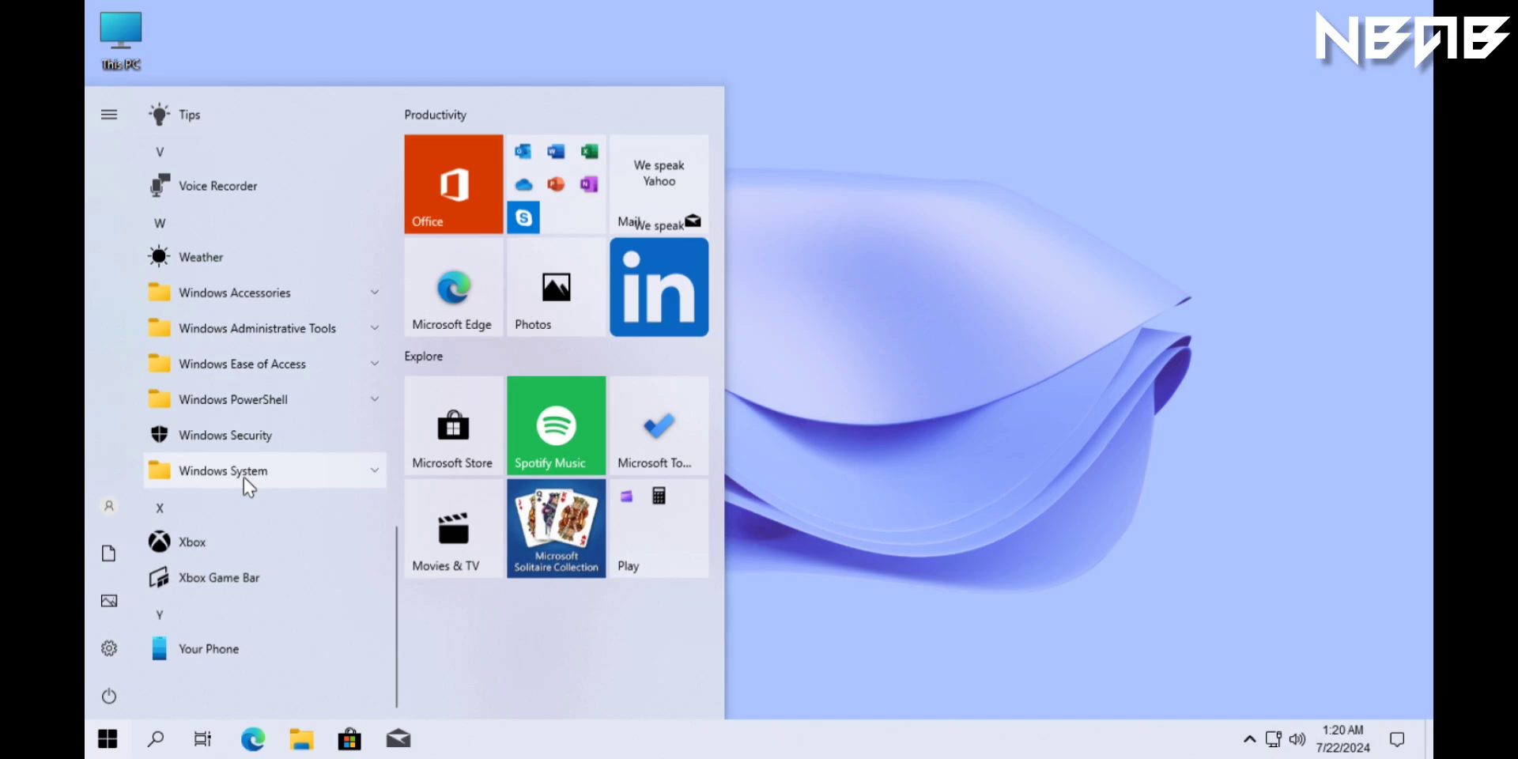
pyautogui.click(261, 400)
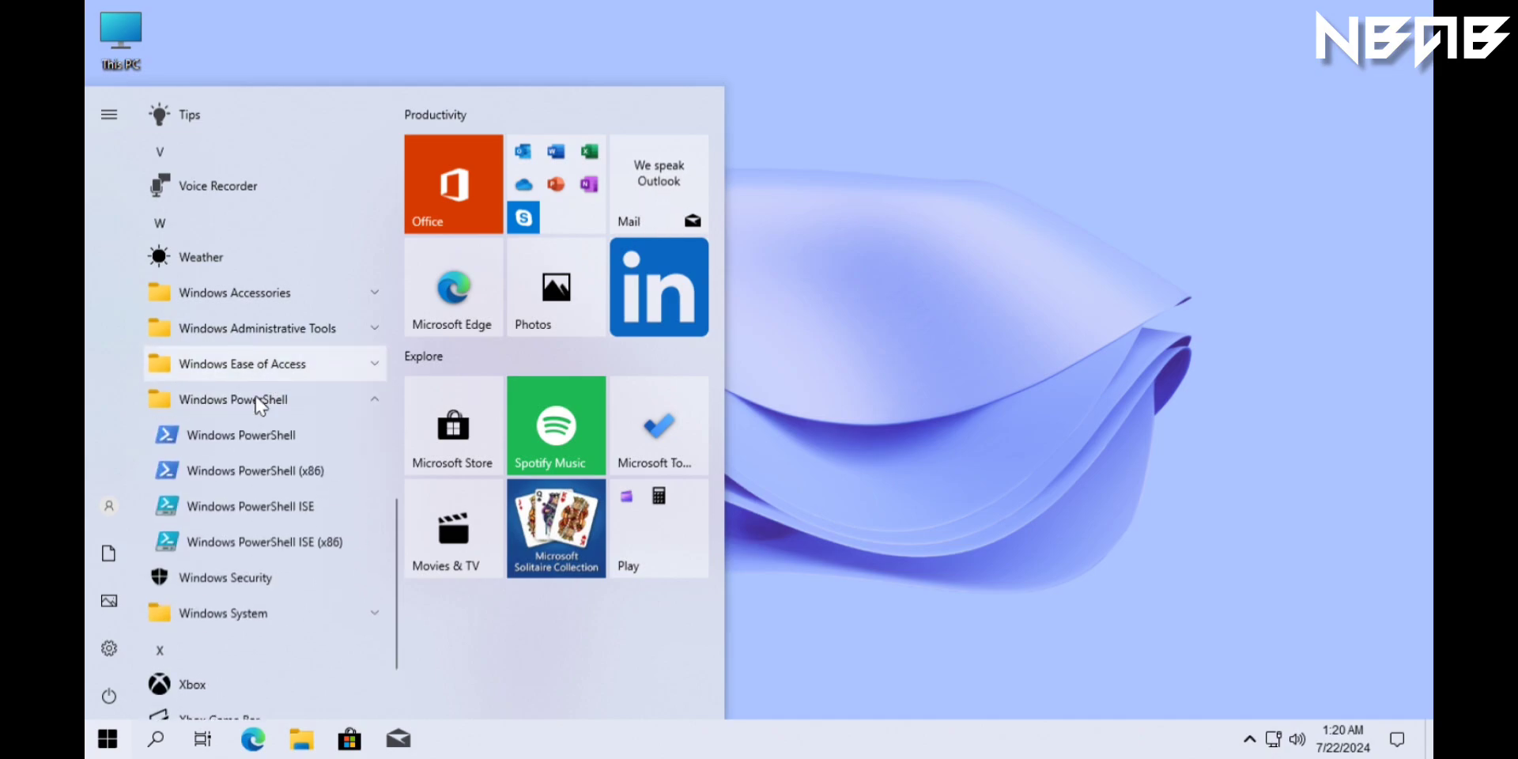
pyautogui.click(245, 363)
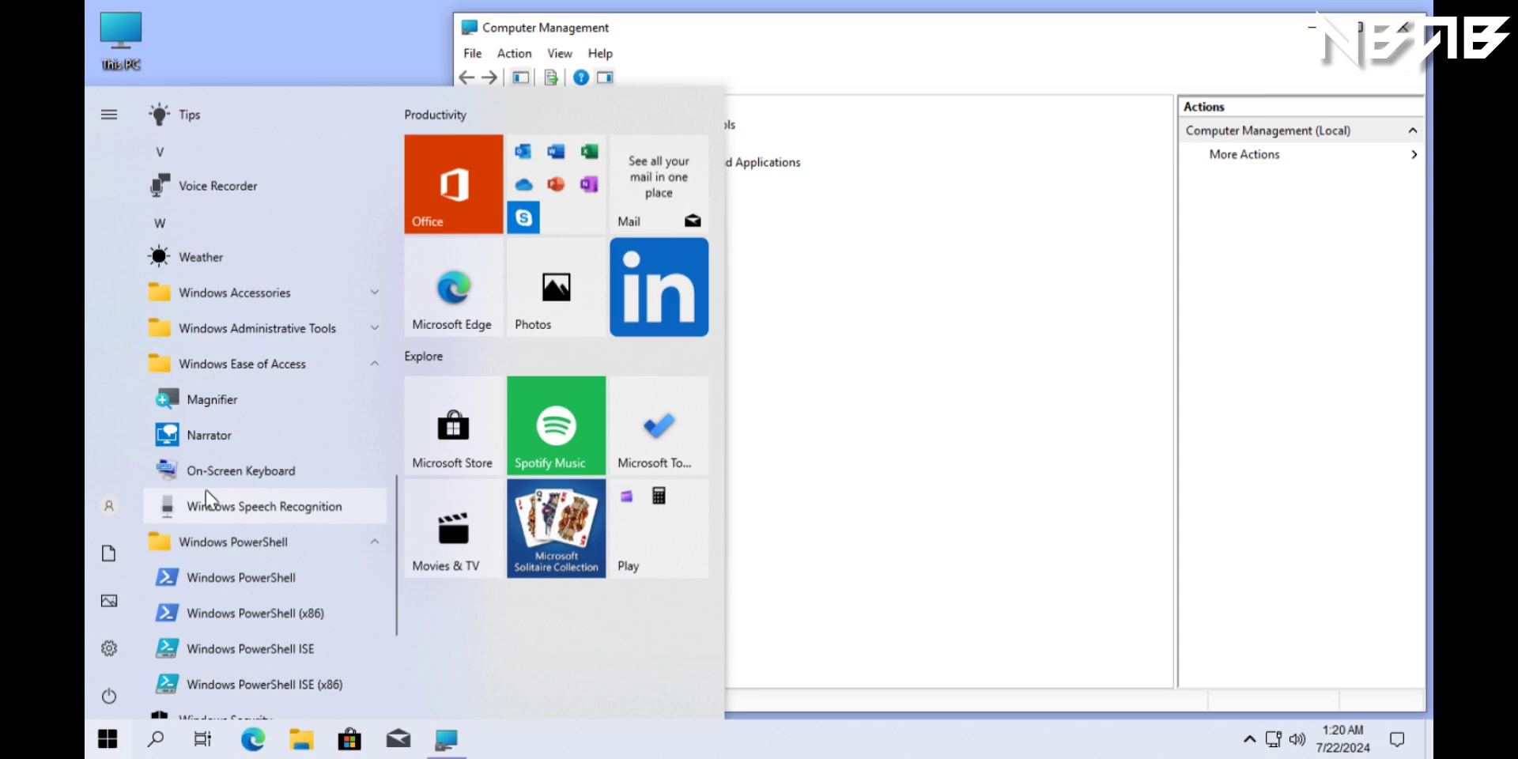
pyautogui.click(230, 330)
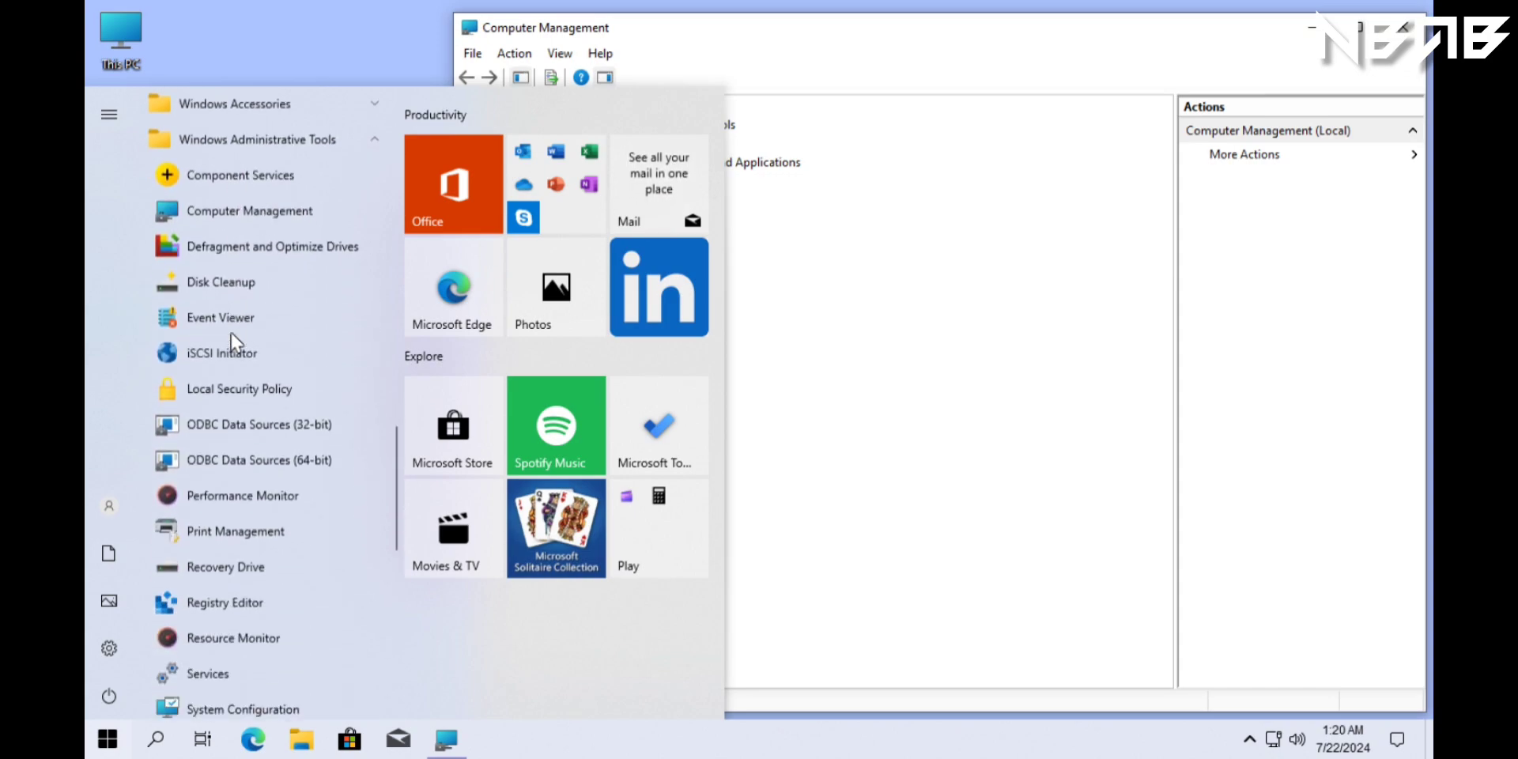
pyautogui.scroll(-1, 234, 344)
pyautogui.scroll(4, 231, 339)
# Step: Launch Windows Media Player from the Start menu's Windows Accessories folder, and close its welcome window
pyautogui.click(226, 293)
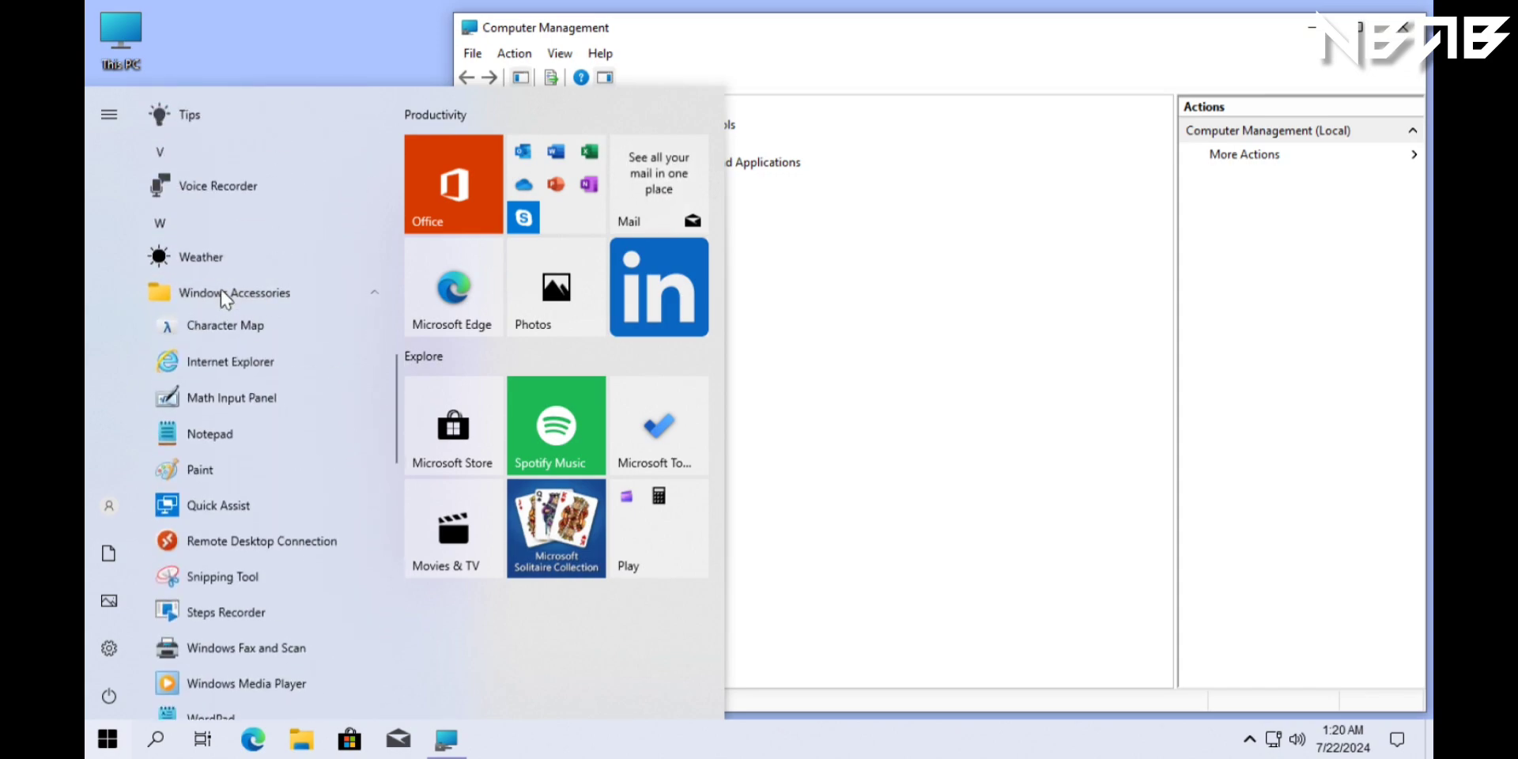
pyautogui.scroll(-1, 237, 356)
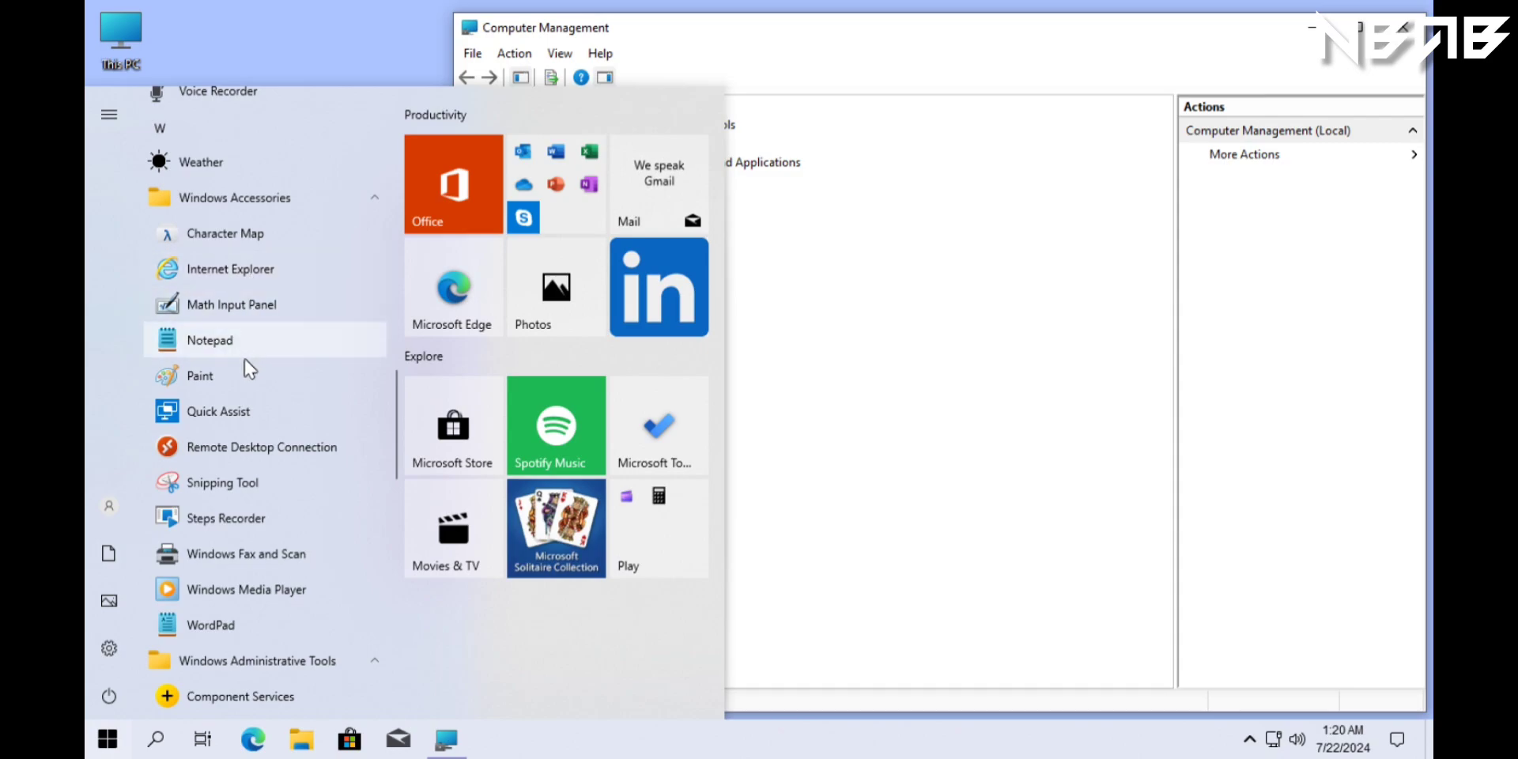
pyautogui.scroll(-1, 209, 466)
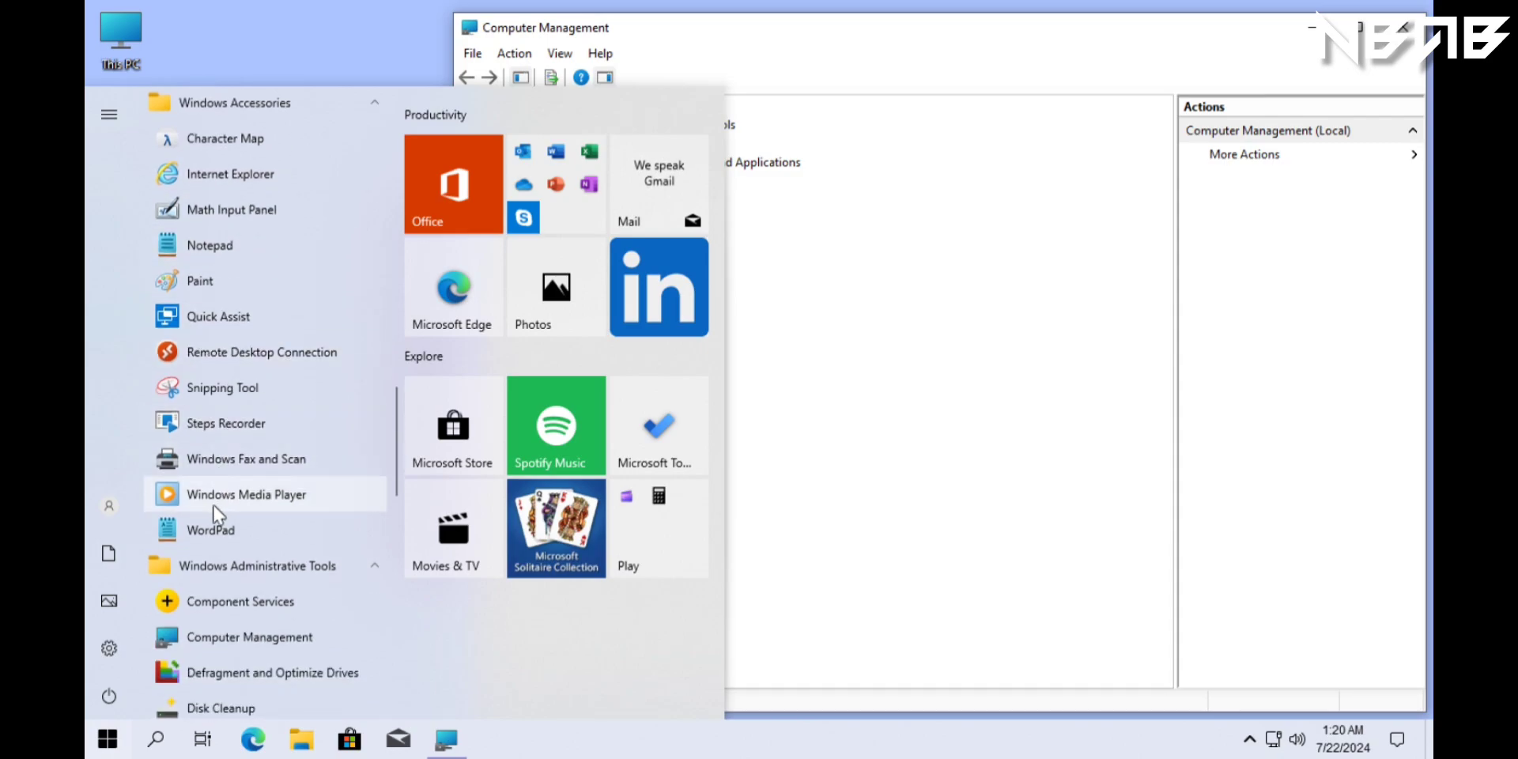
pyautogui.click(164, 502)
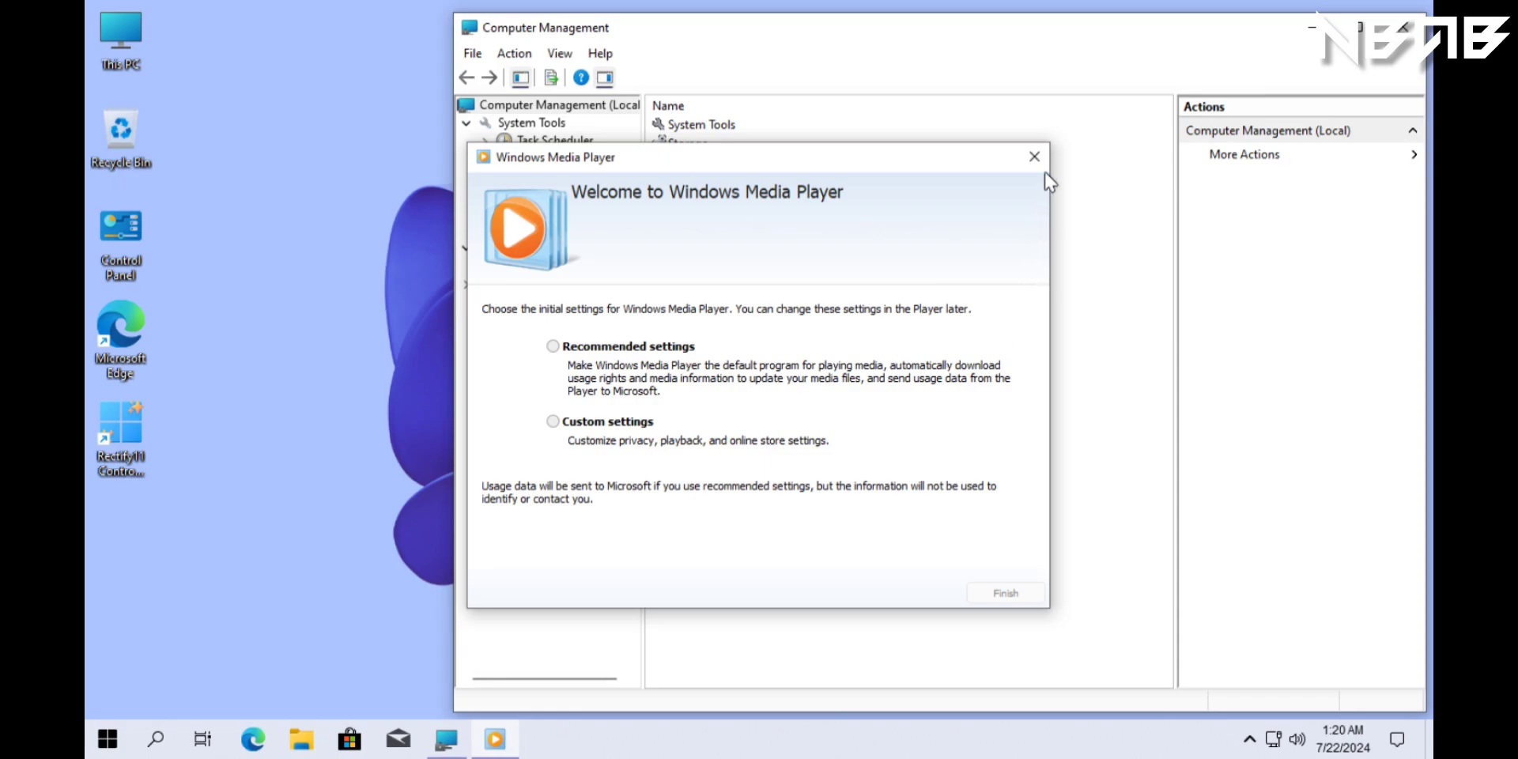
pyautogui.click(1035, 156)
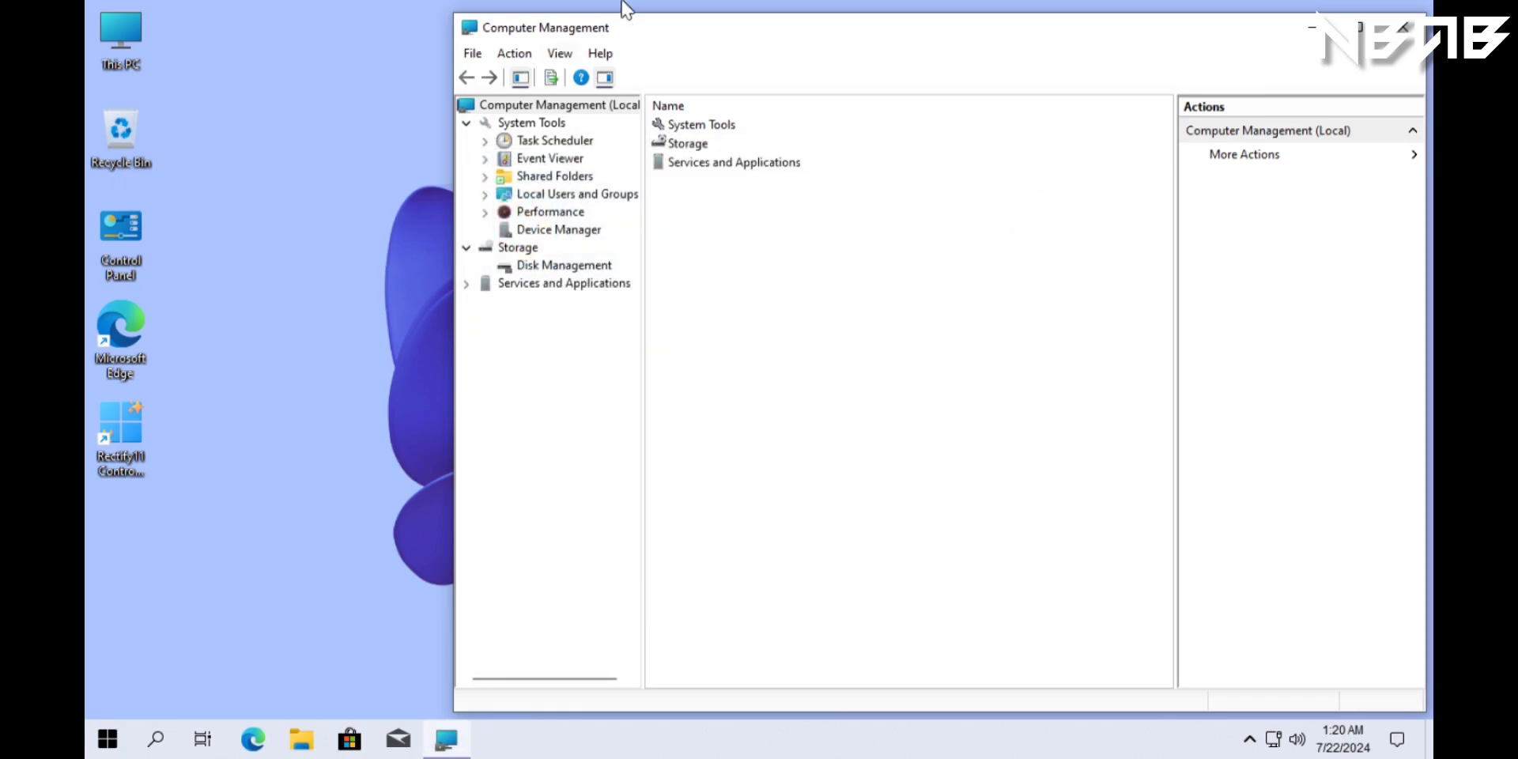
# Step: Maximize Computer Management and view Task Scheduler, Event Viewer, Shared Folders, Local Users and Groups, and Performance
pyautogui.click(1357, 27)
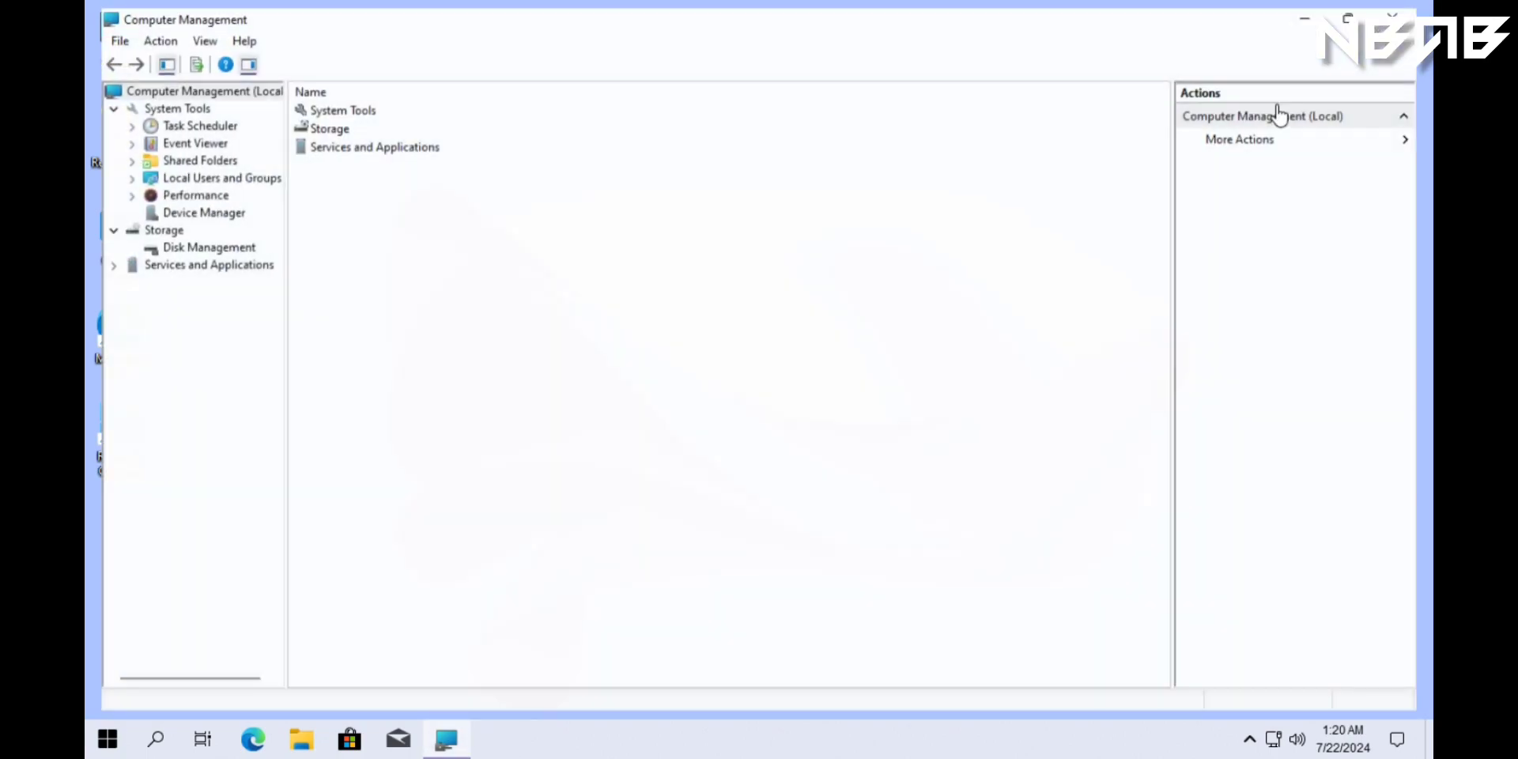
pyautogui.click(150, 125)
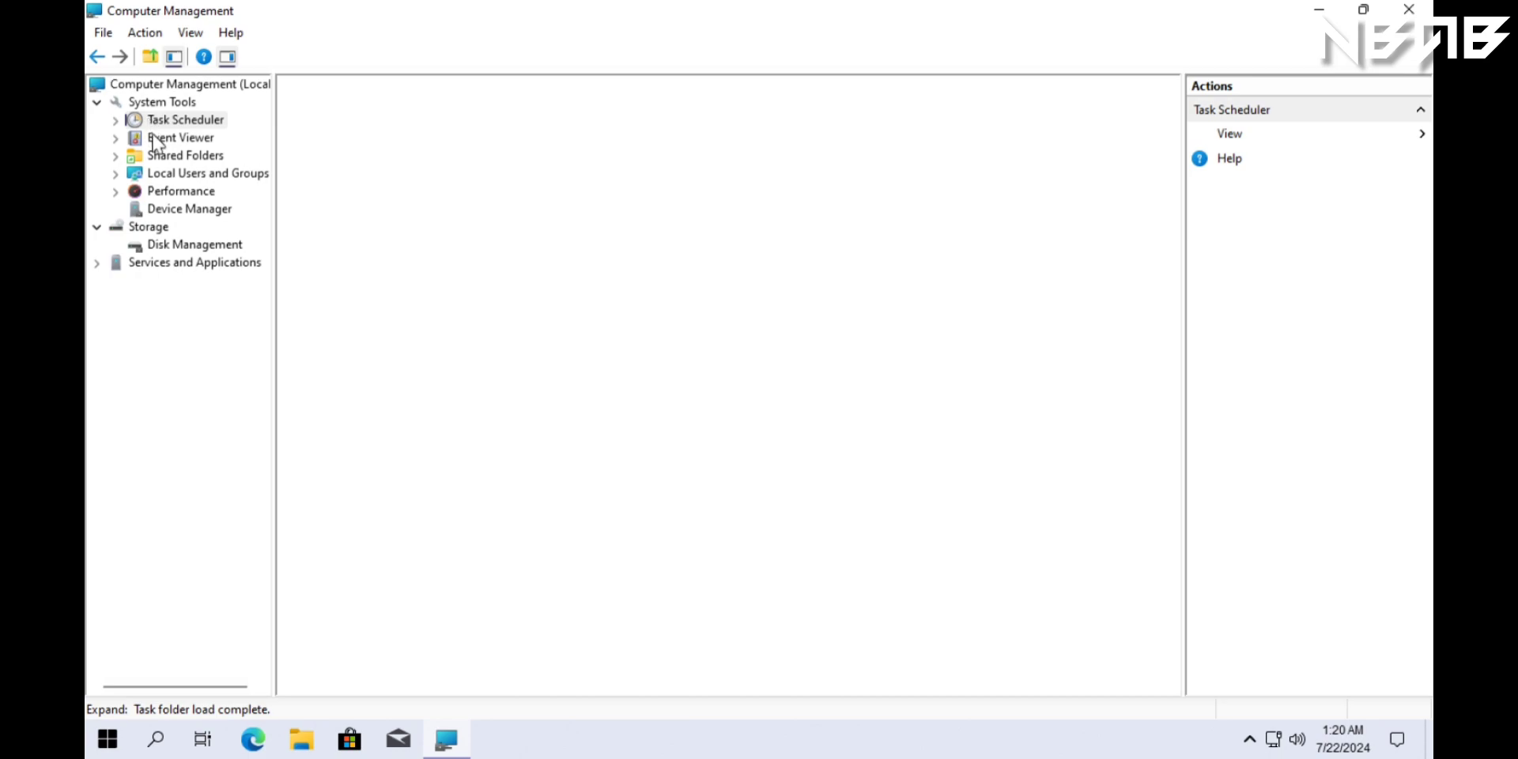
pyautogui.click(157, 140)
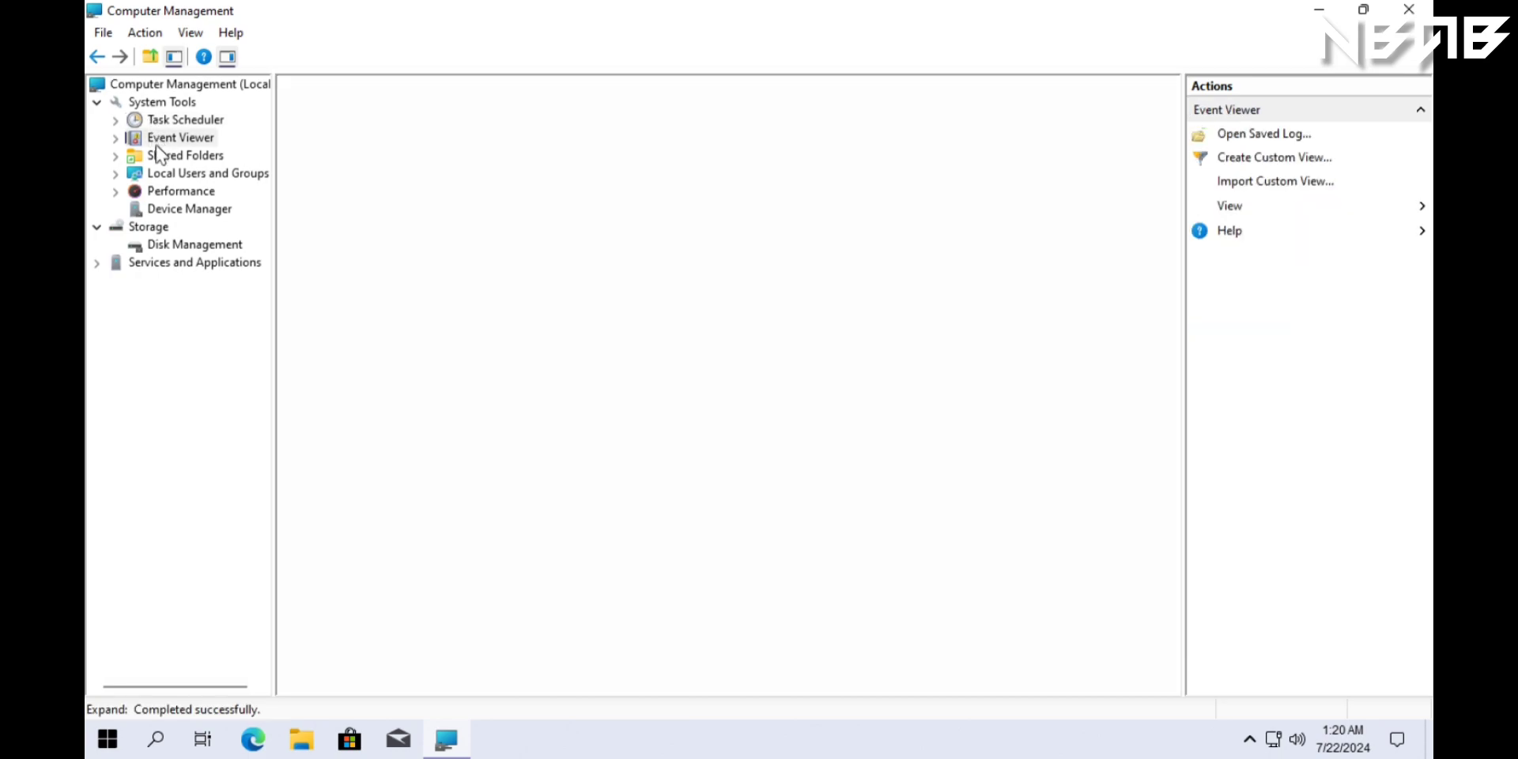
pyautogui.click(154, 157)
pyautogui.click(153, 179)
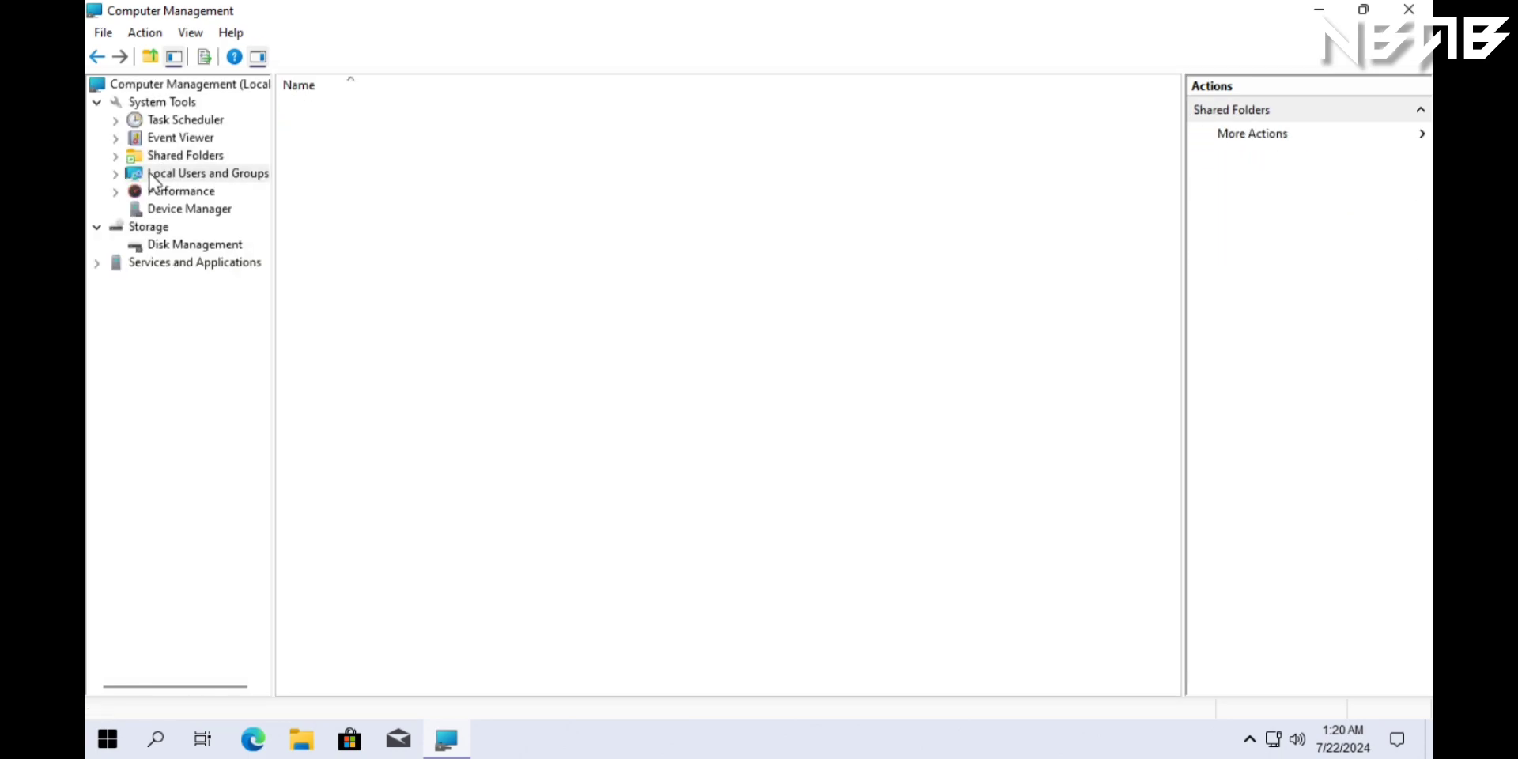
pyautogui.click(155, 195)
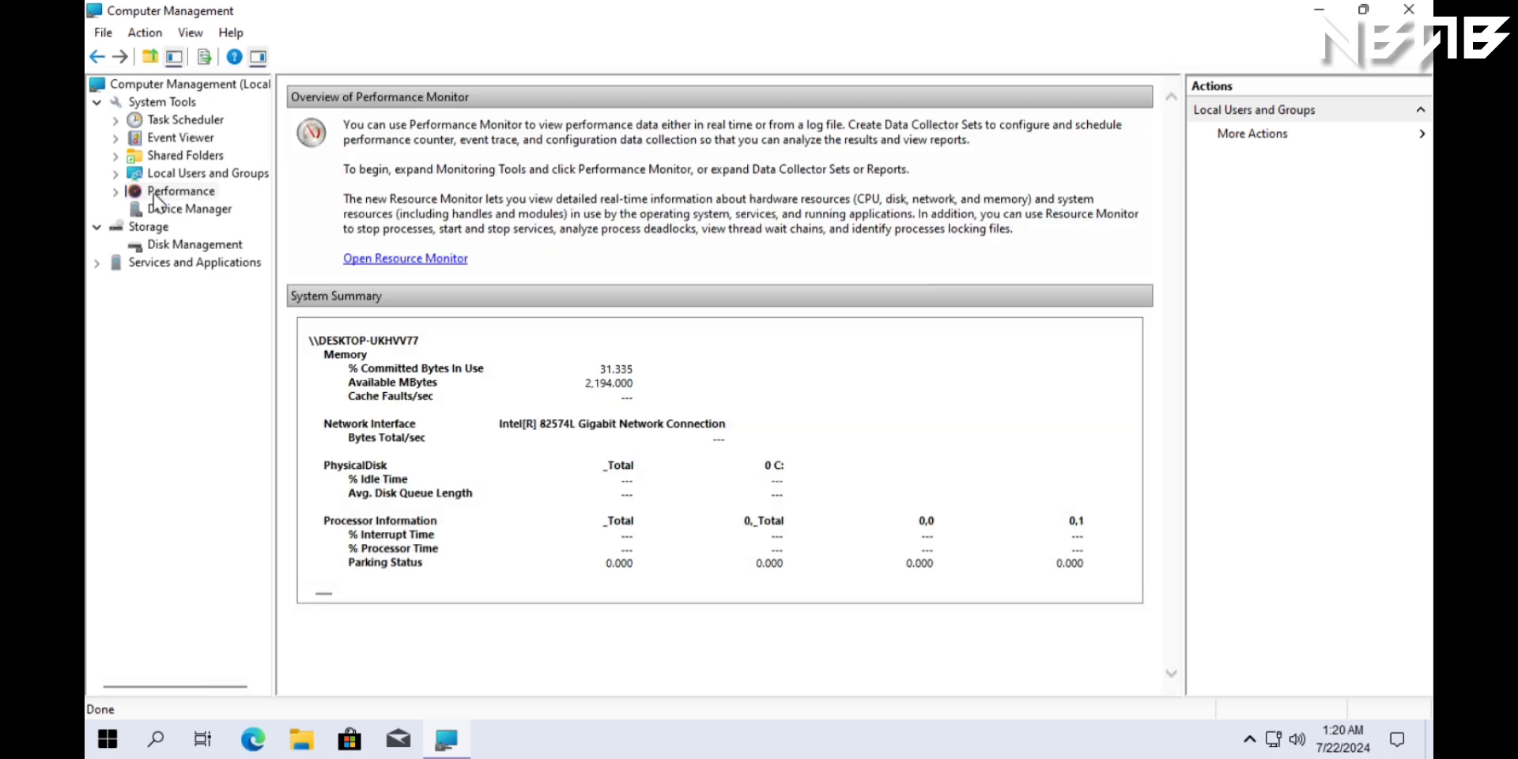
# Step: Show Device Manager in Computer Management, and expand and collapse its Batteries category
pyautogui.click(157, 209)
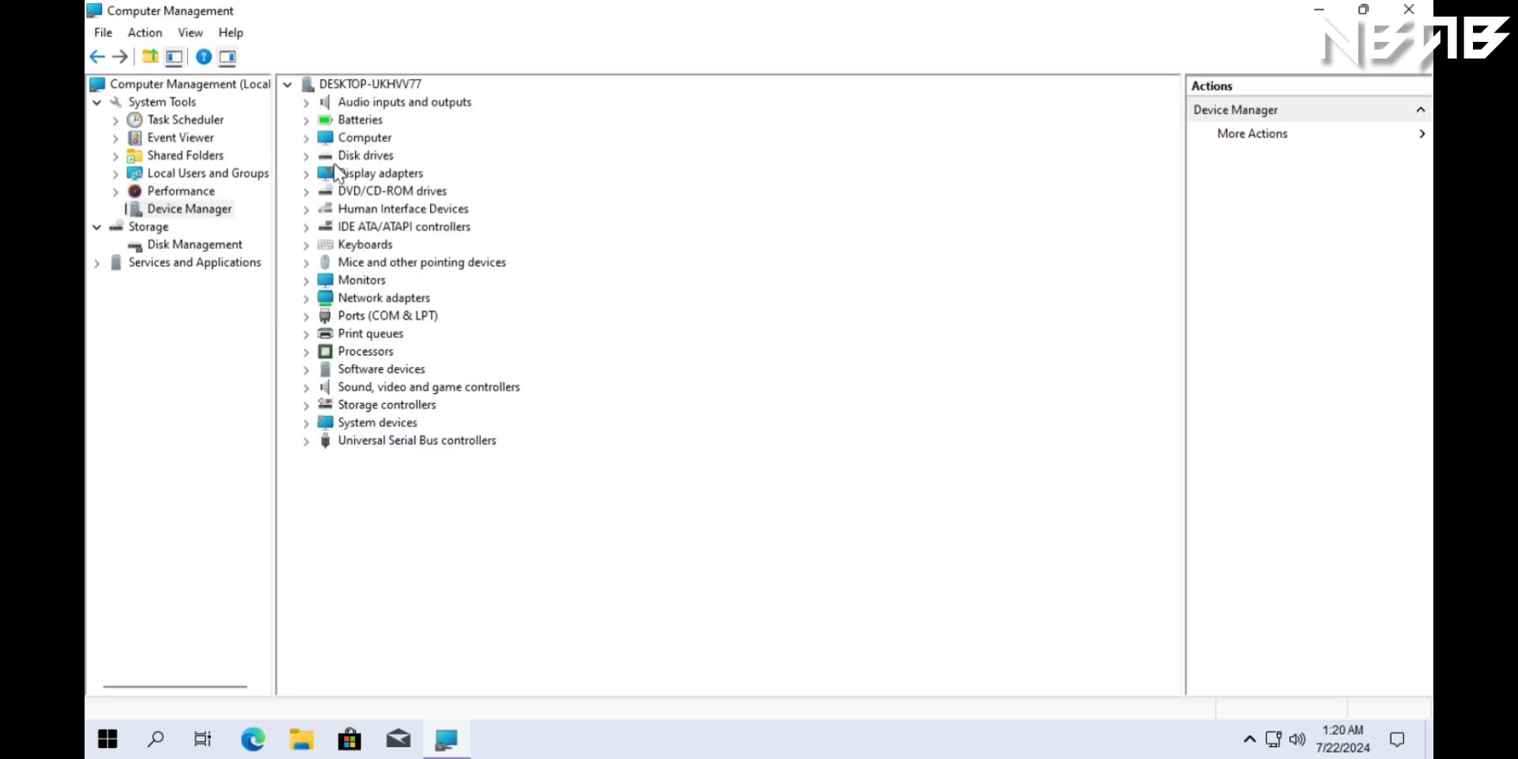
pyautogui.click(307, 120)
pyautogui.click(307, 120)
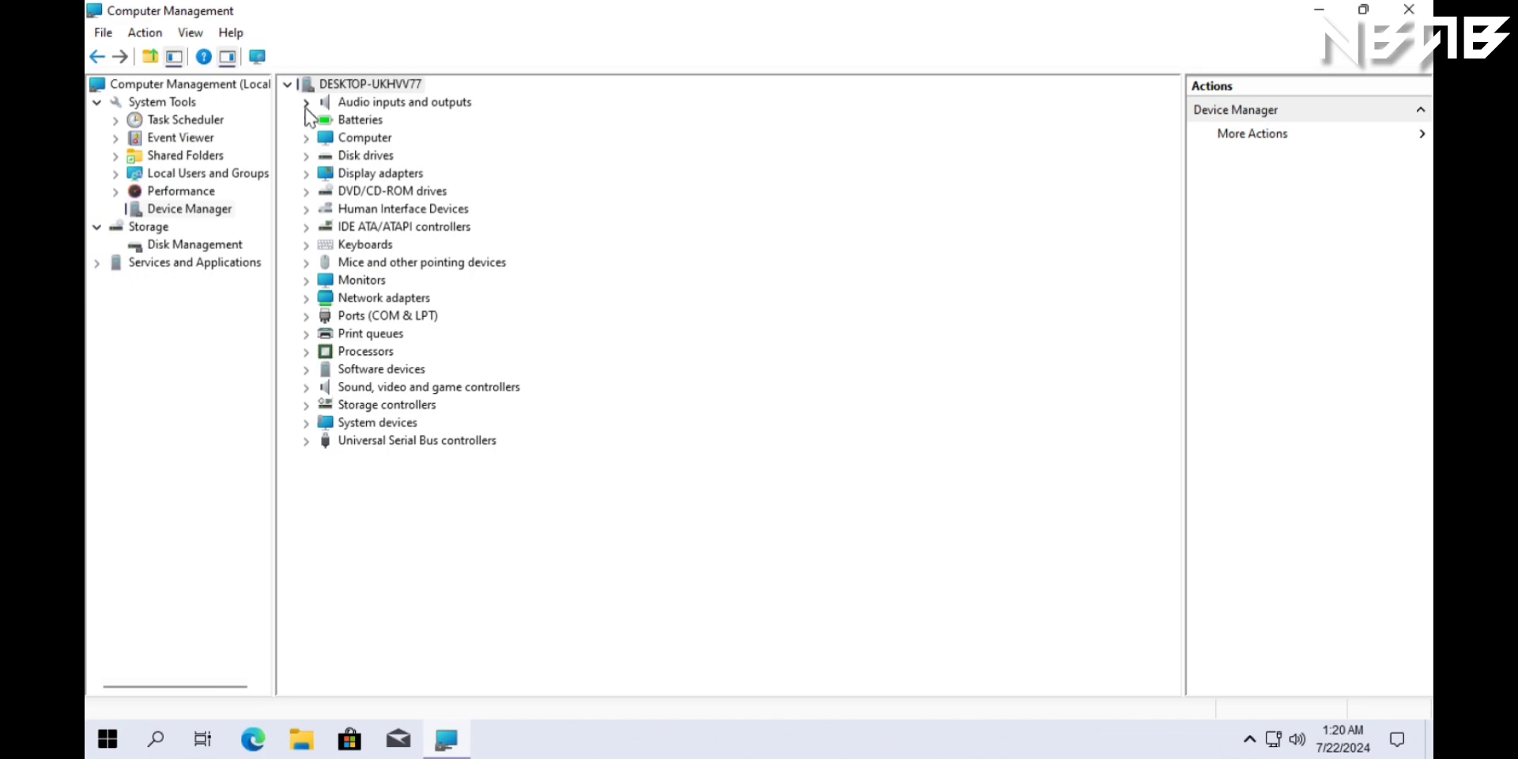
# Step: Expand and collapse the Audio inputs and outputs, Computer, Display adapters, Monitors and System devices categories in Device Manager
pyautogui.click(306, 110)
pyautogui.click(306, 110)
pyautogui.click(306, 136)
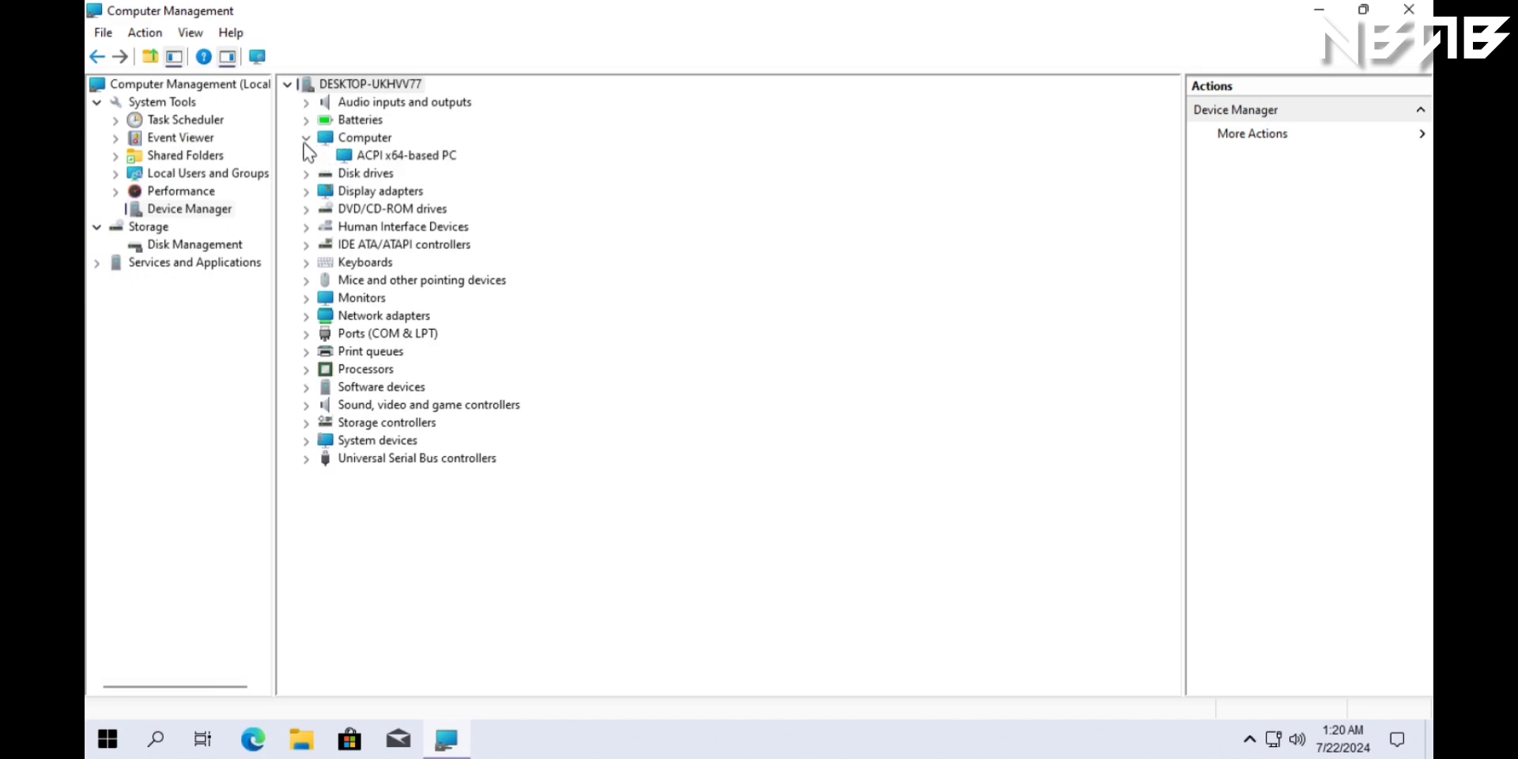
pyautogui.click(306, 140)
pyautogui.click(305, 176)
pyautogui.click(305, 176)
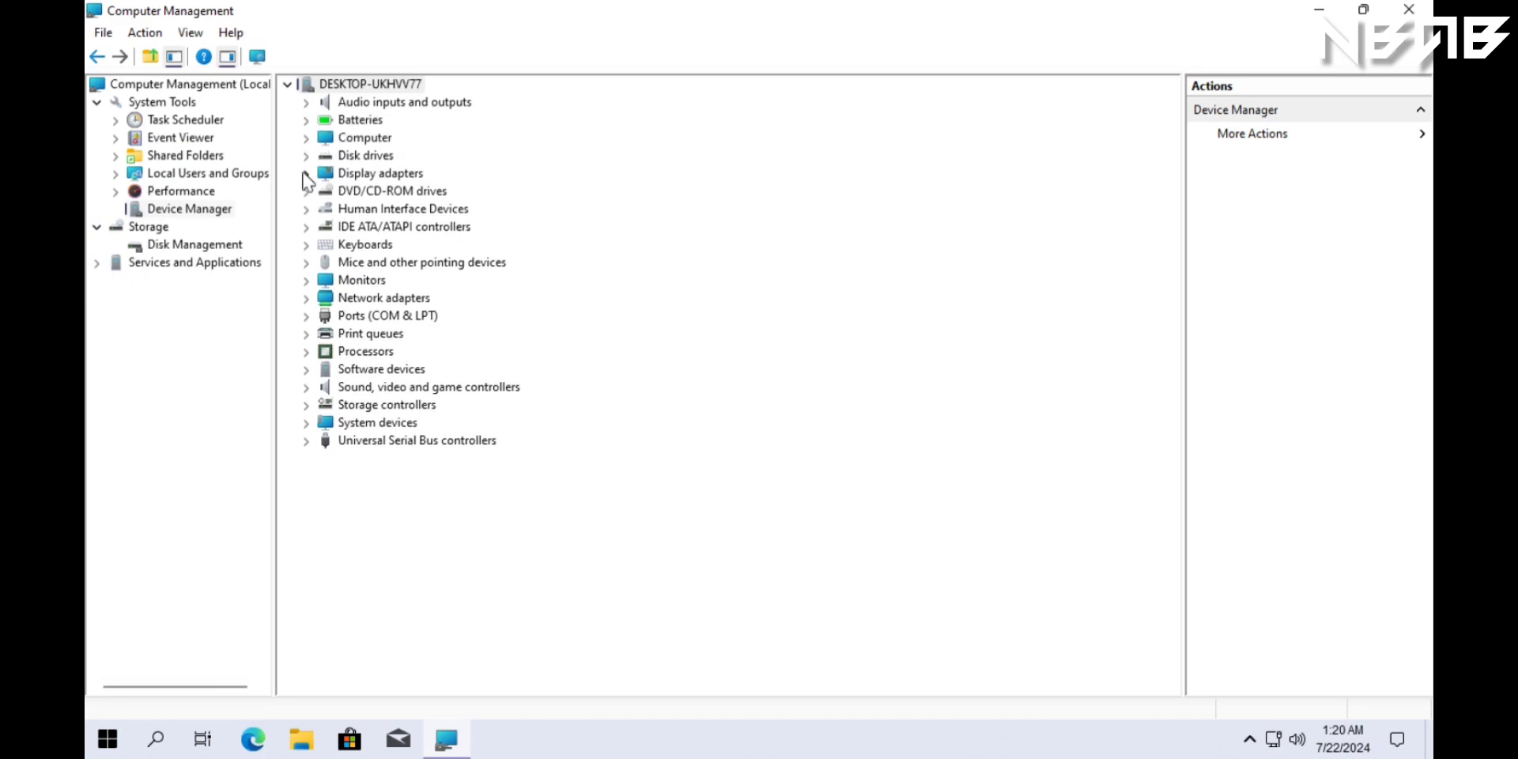
pyautogui.click(306, 280)
pyautogui.click(306, 281)
pyautogui.click(305, 424)
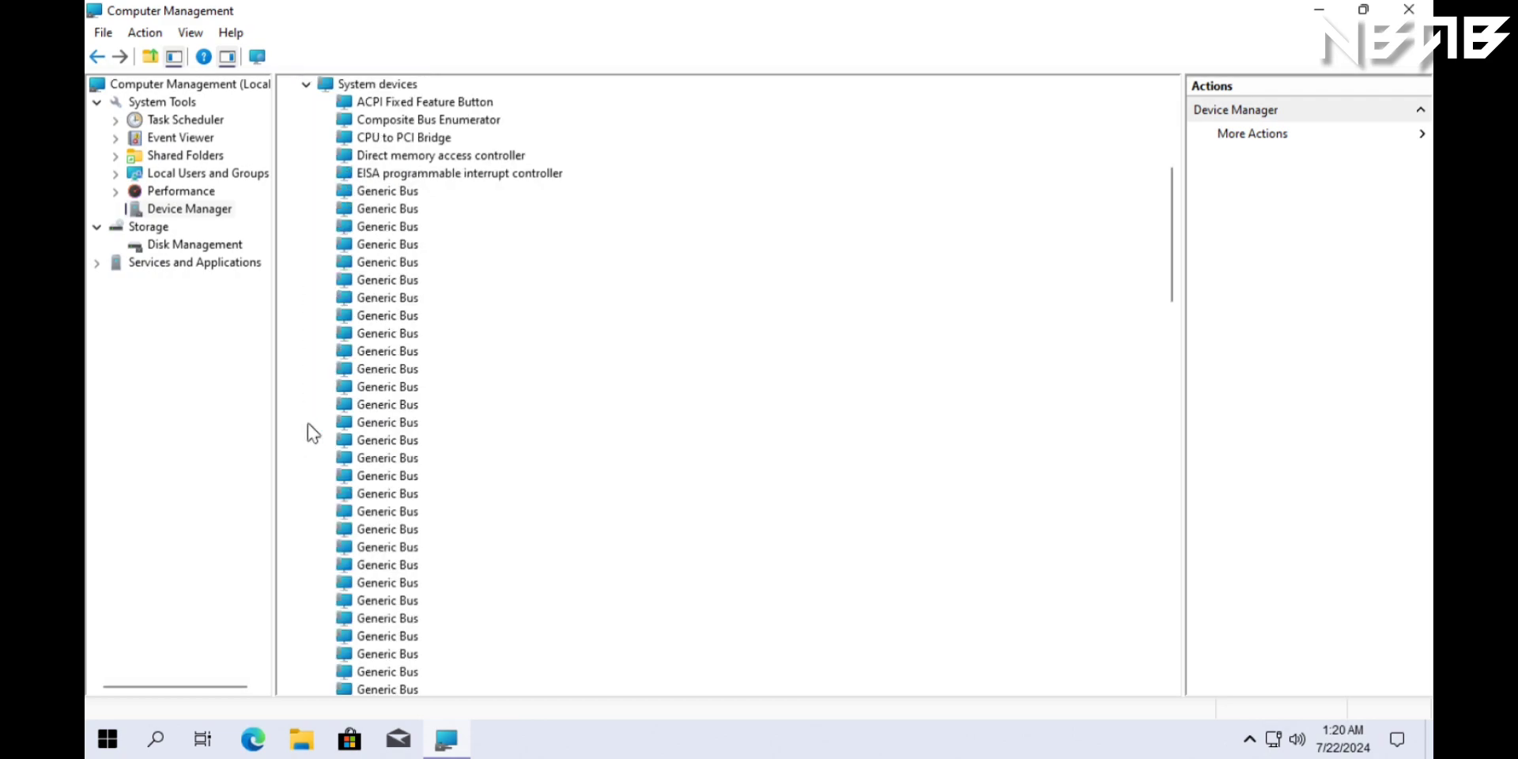
pyautogui.click(305, 84)
# Step: View Disk Management and Services and Applications in Computer Management, and close the window
pyautogui.click(194, 244)
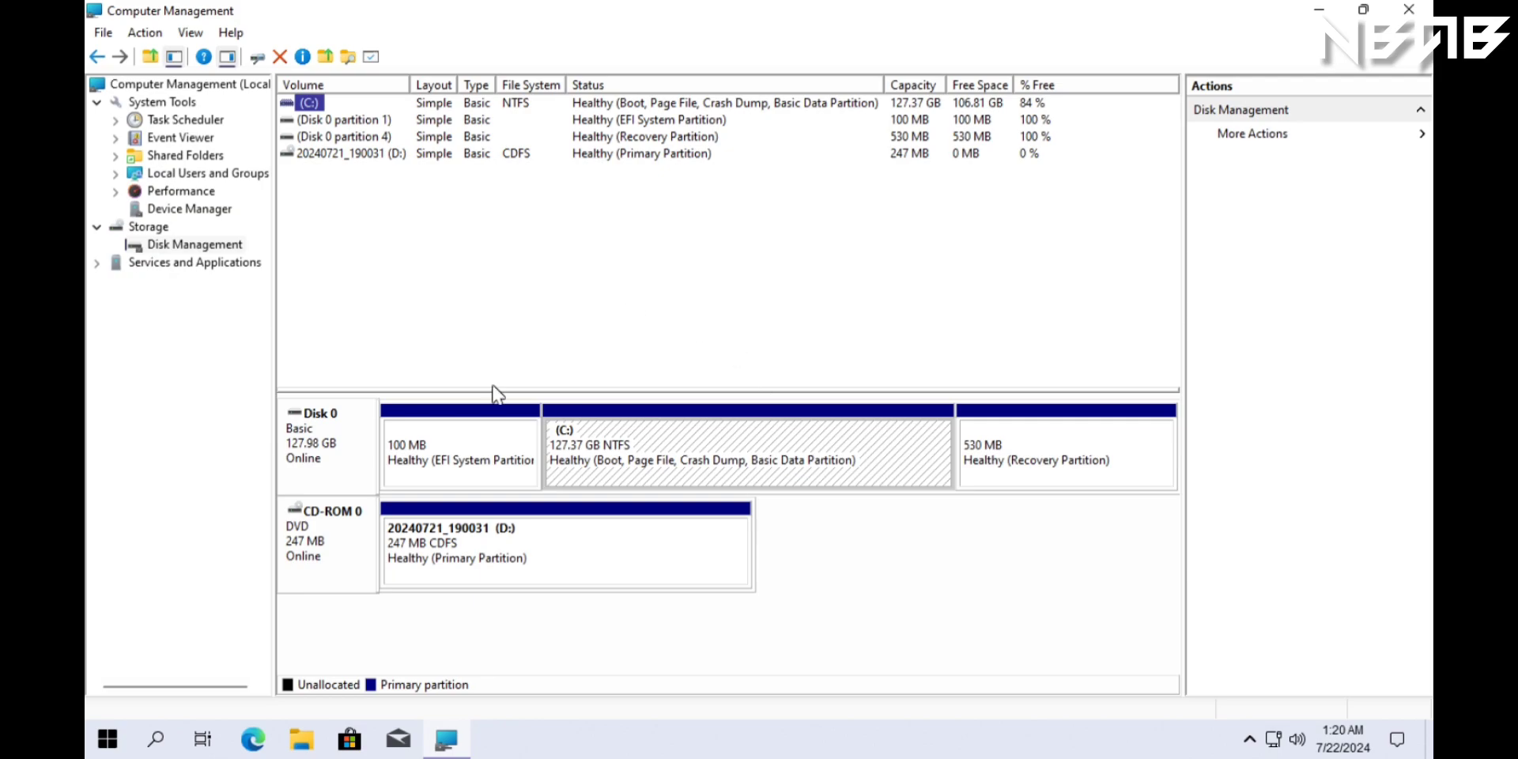
pyautogui.click(178, 263)
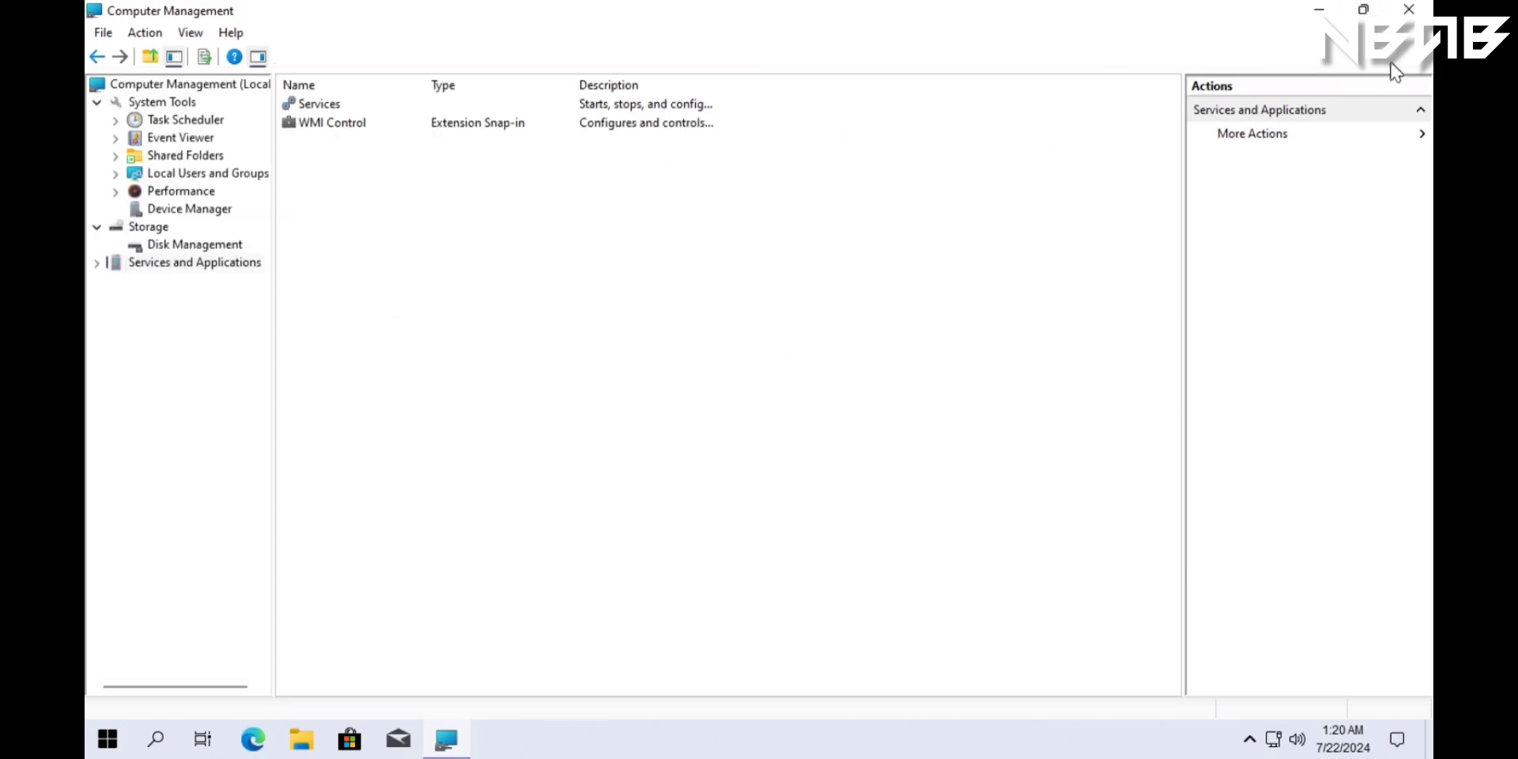
pyautogui.click(1411, 25)
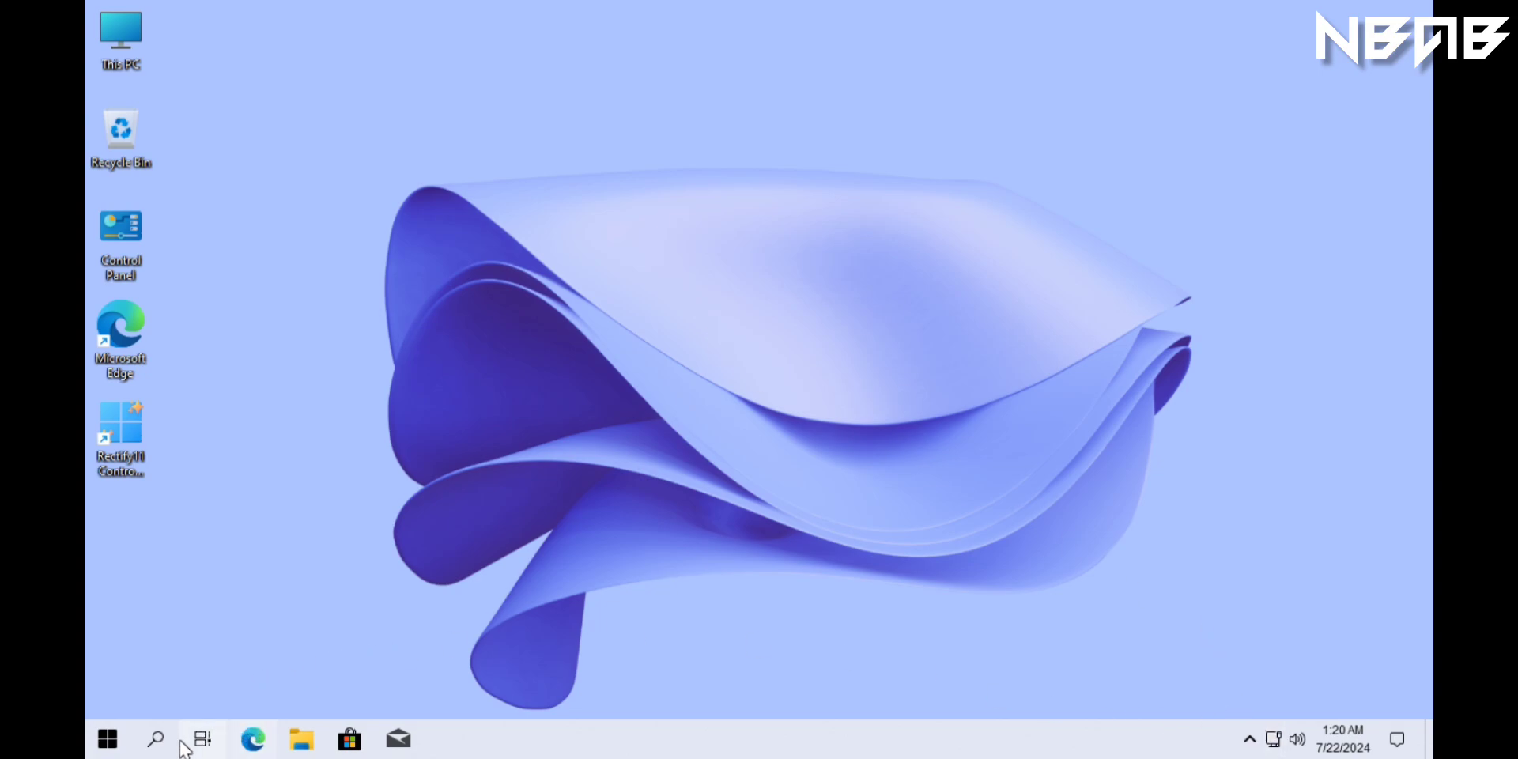
# Step: Browse from This PC into Local Disk (C:), show the Windows folder's context menu, and open the Program Files folder
pyautogui.doubleClick(120, 40)
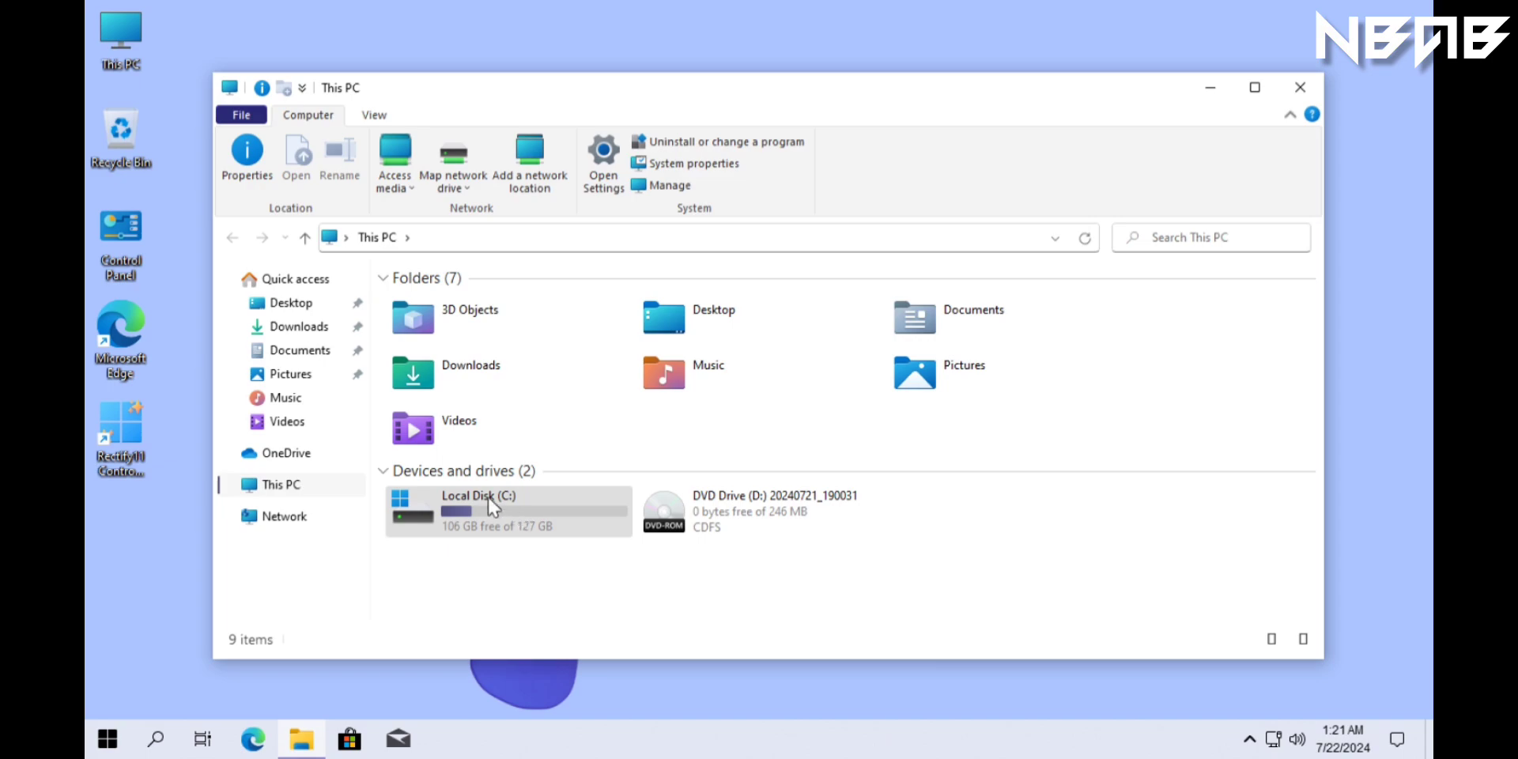
pyautogui.doubleClick(567, 512)
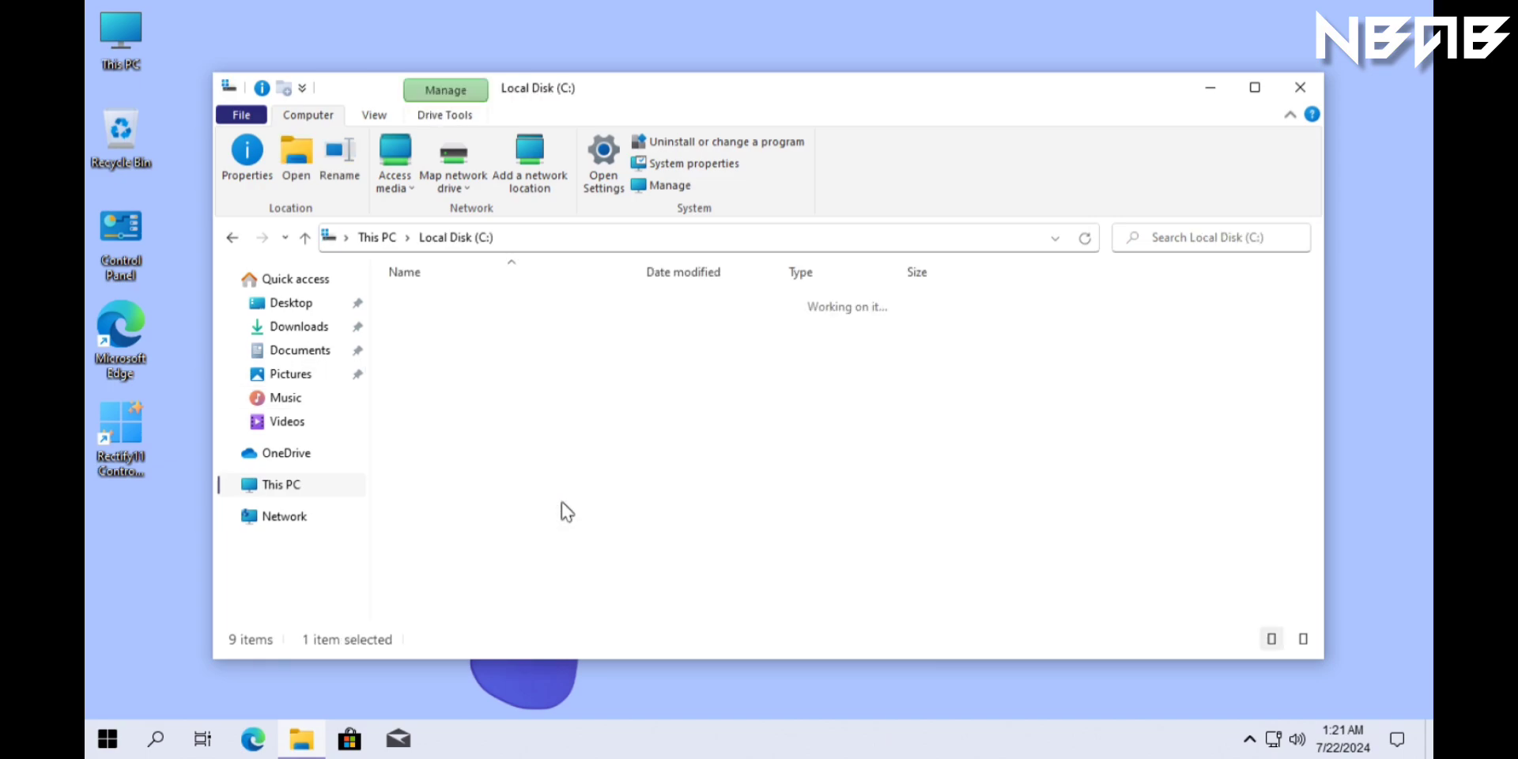
pyautogui.rightClick(421, 389)
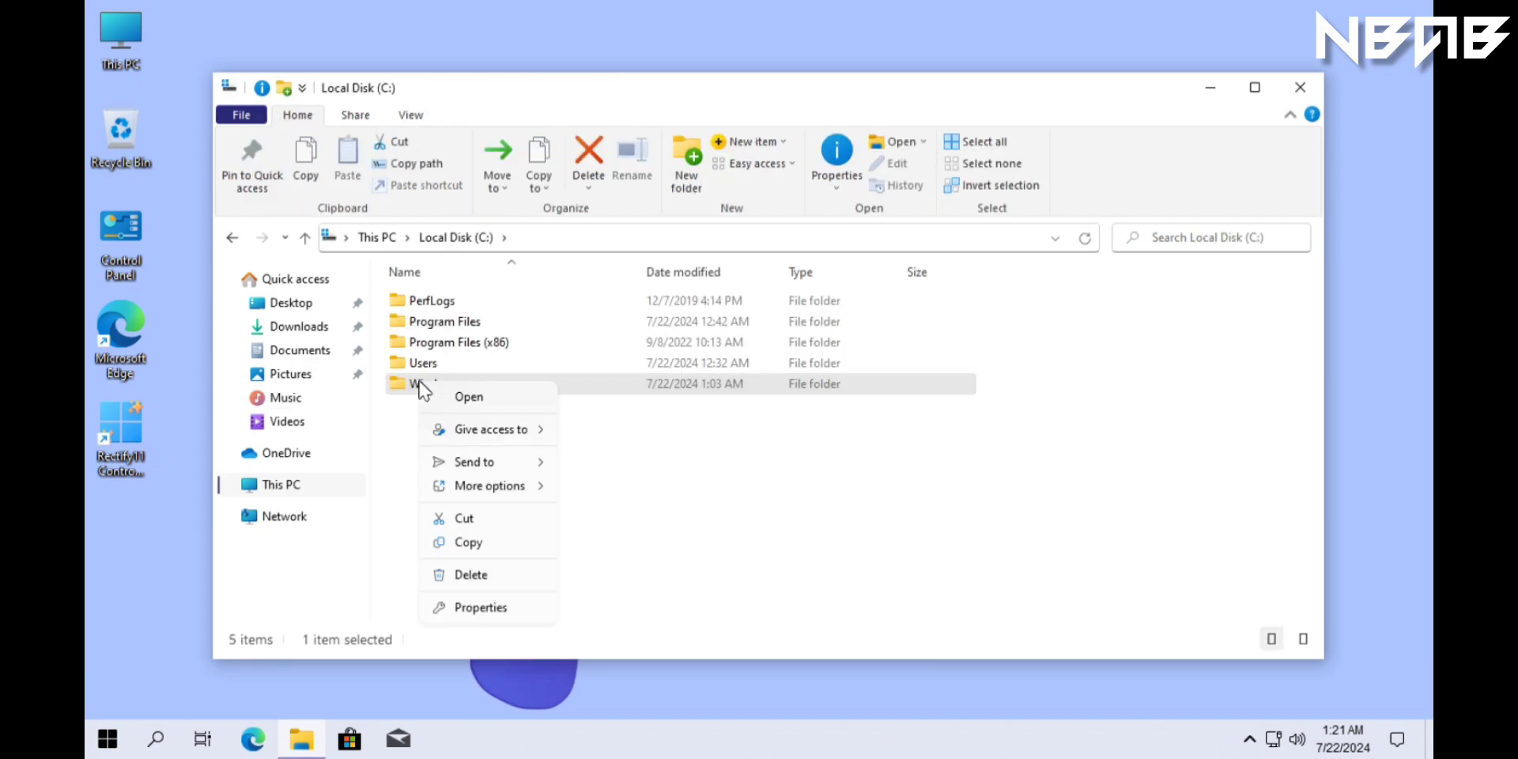
pyautogui.click(434, 328)
pyautogui.doubleClick(433, 323)
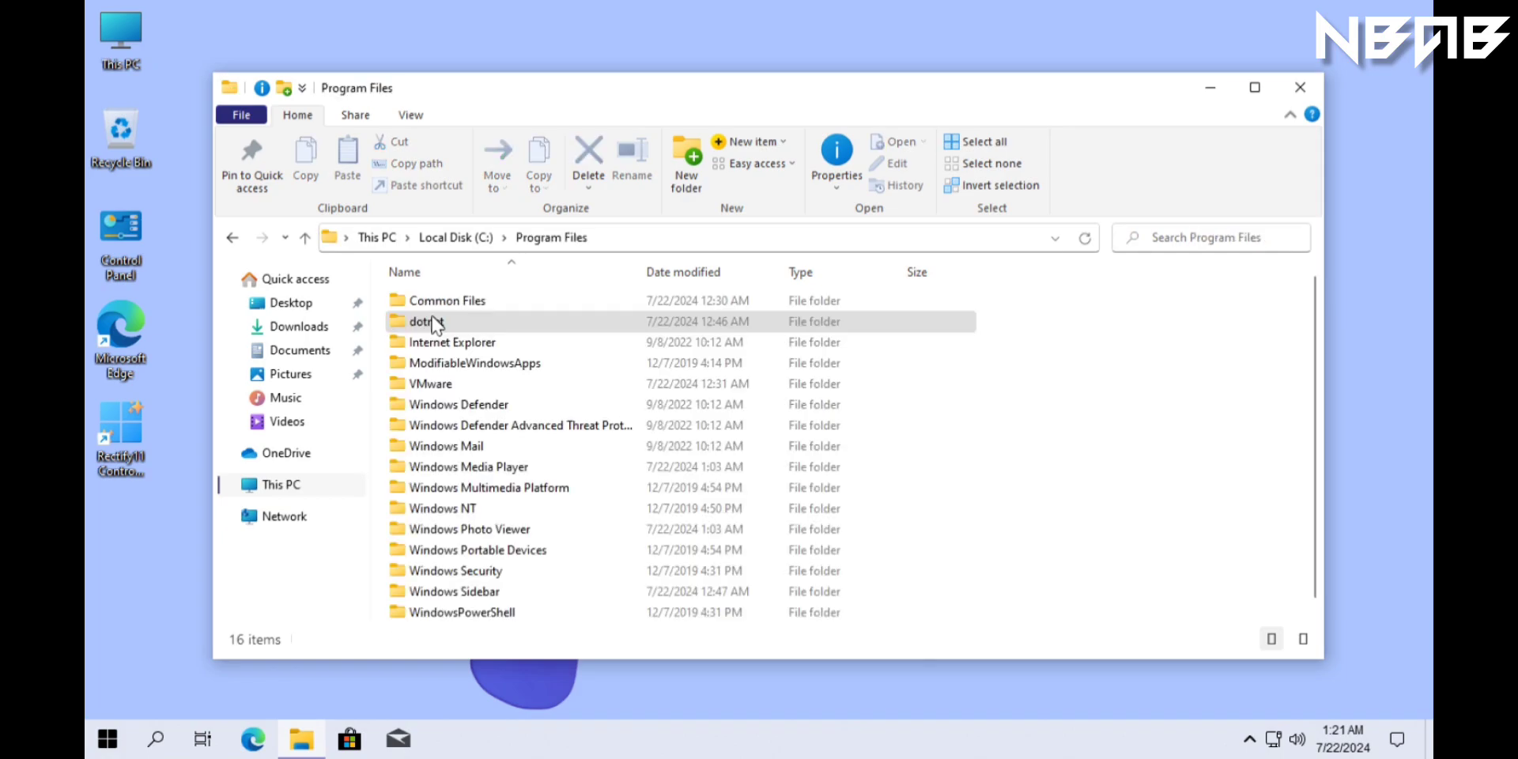
# Step: Open the properties of the dotnet folder and bring up its folder icon selection from the Customize settings
pyautogui.rightClick(436, 324)
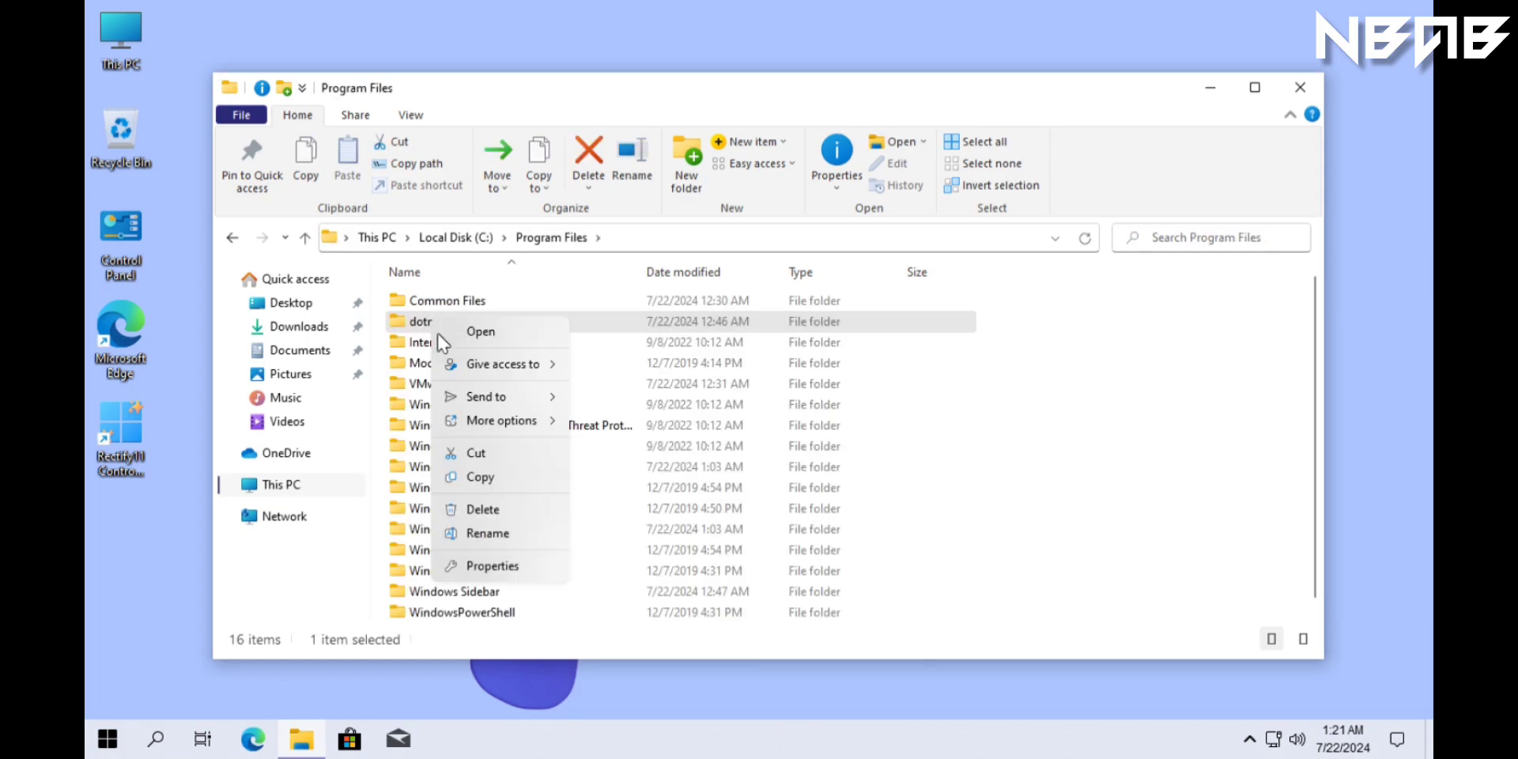
pyautogui.click(501, 566)
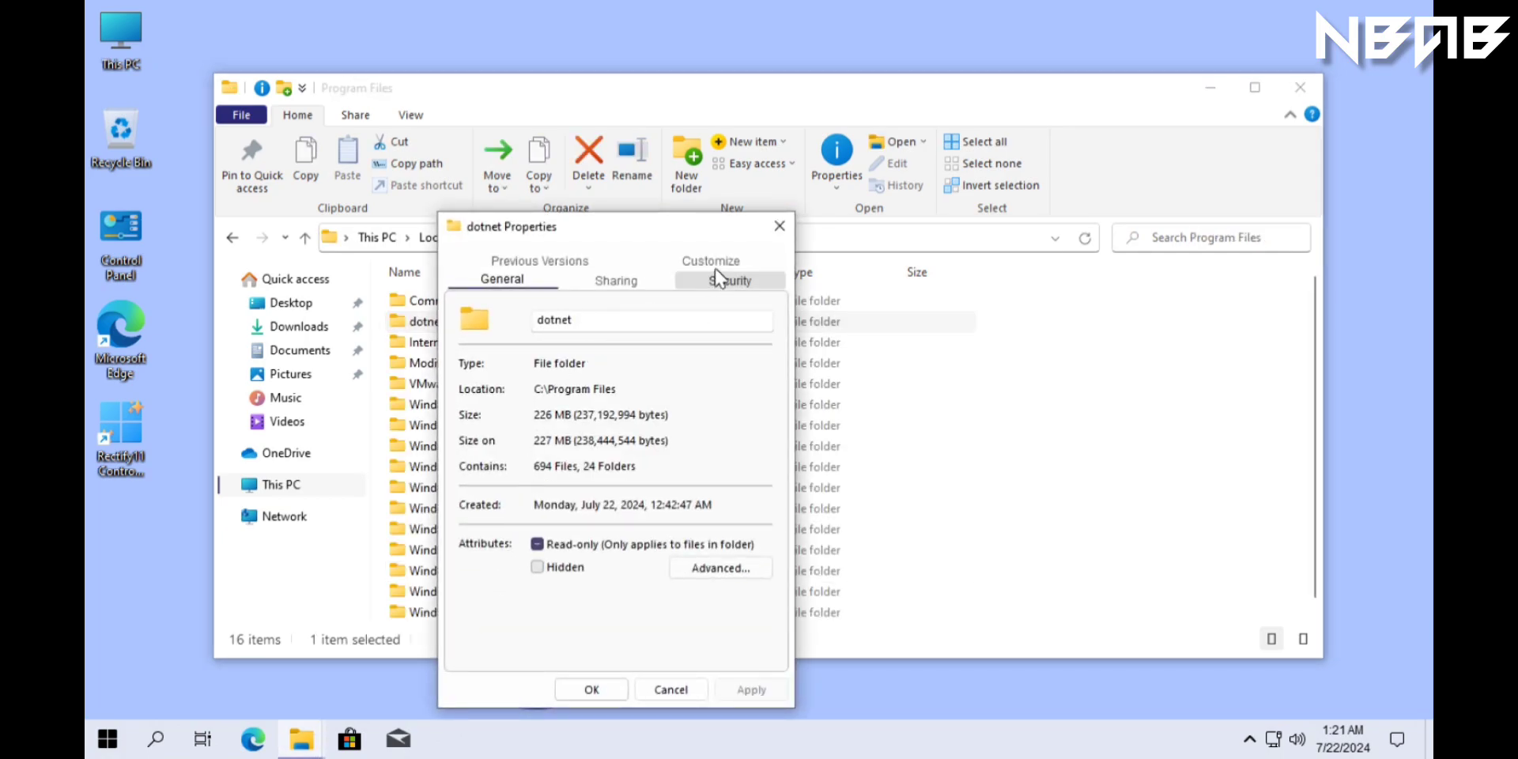
pyautogui.click(717, 263)
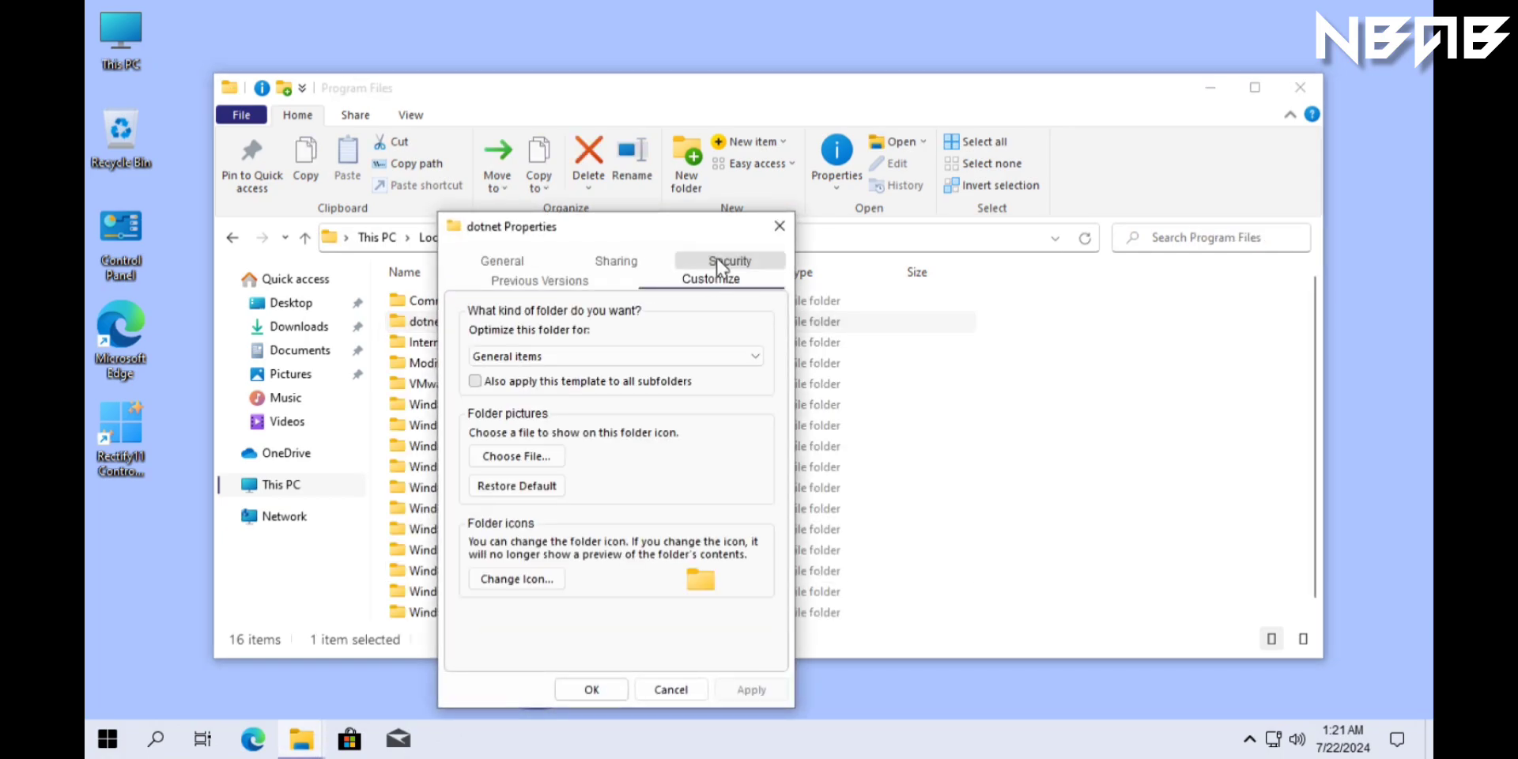
pyautogui.click(496, 579)
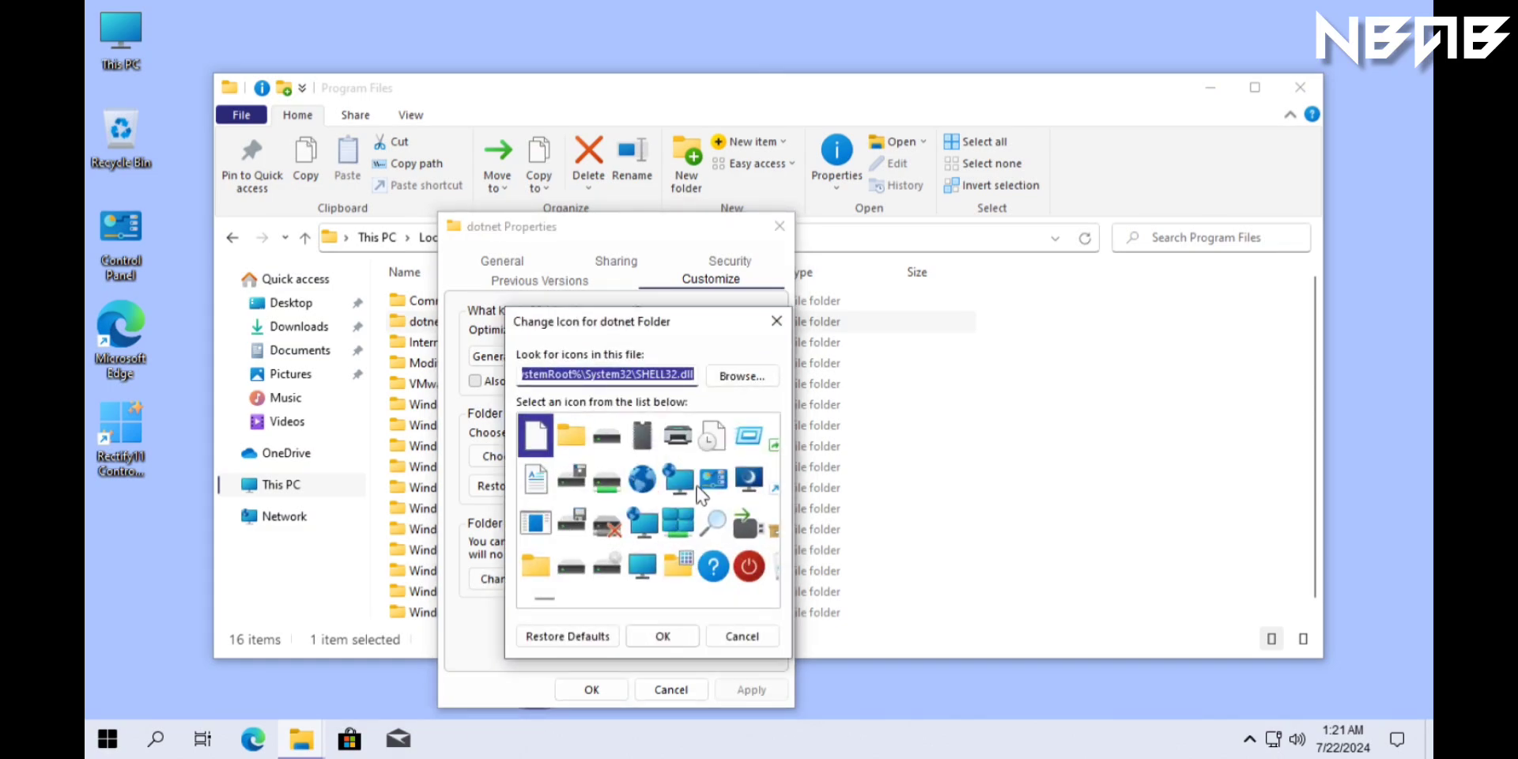
# Step: Look through the whole SHELL32.dll icon list for the dotnet folder, and cancel the icon change
pyautogui.hscroll(3, 700, 494)
pyautogui.hscroll(3, 747, 601)
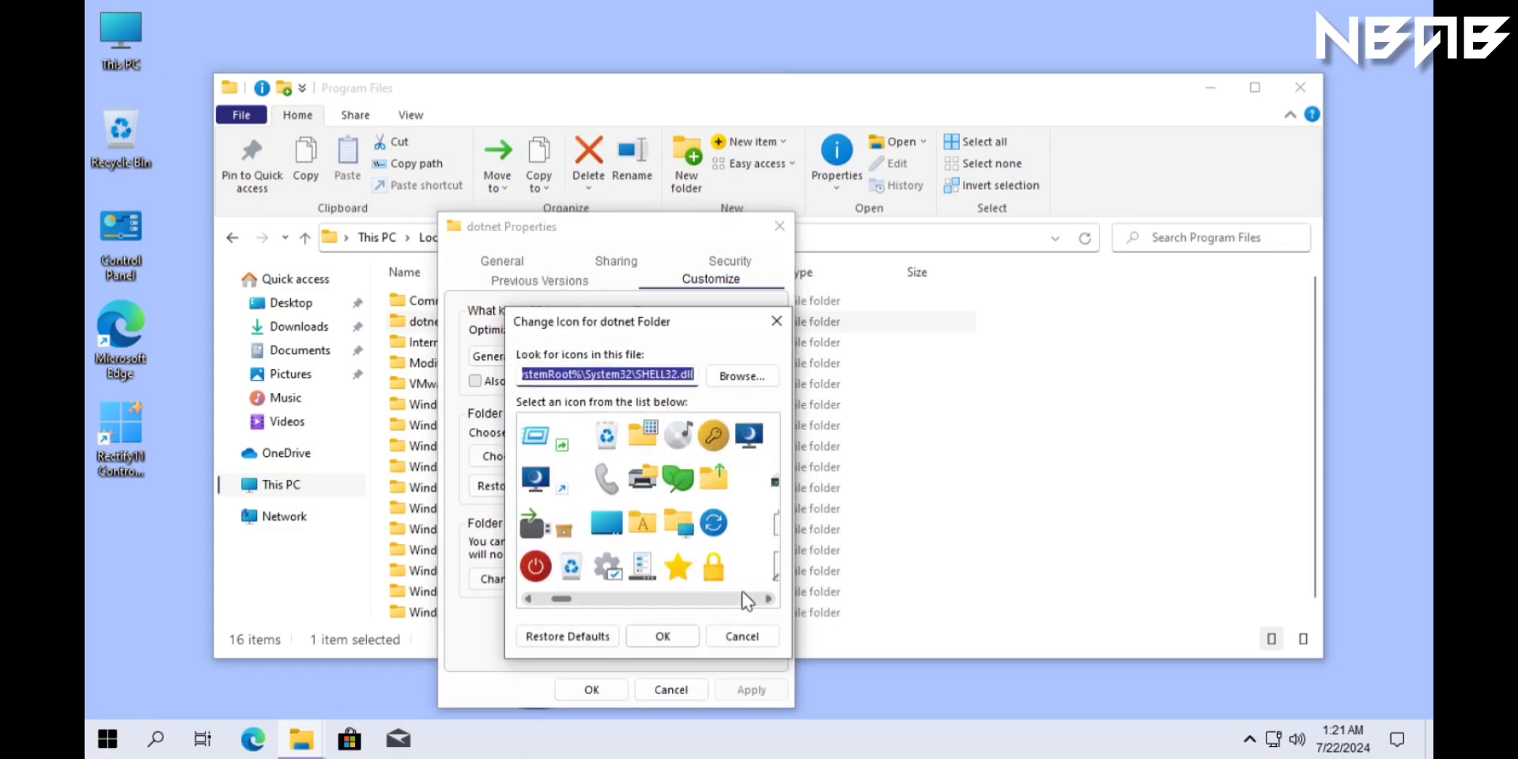
pyautogui.hscroll(3, 747, 600)
pyautogui.hscroll(6, 747, 601)
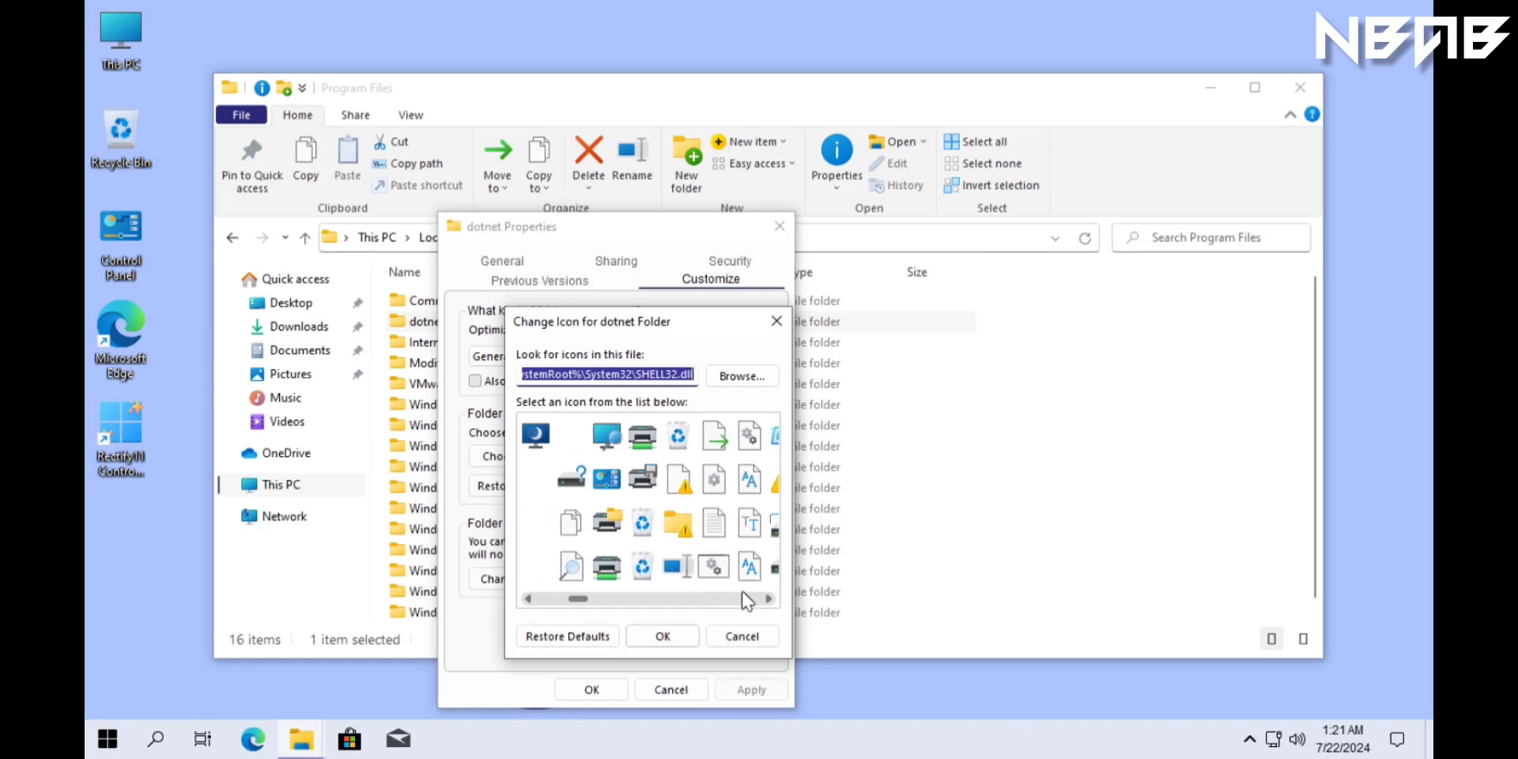
pyautogui.hscroll(6, 748, 601)
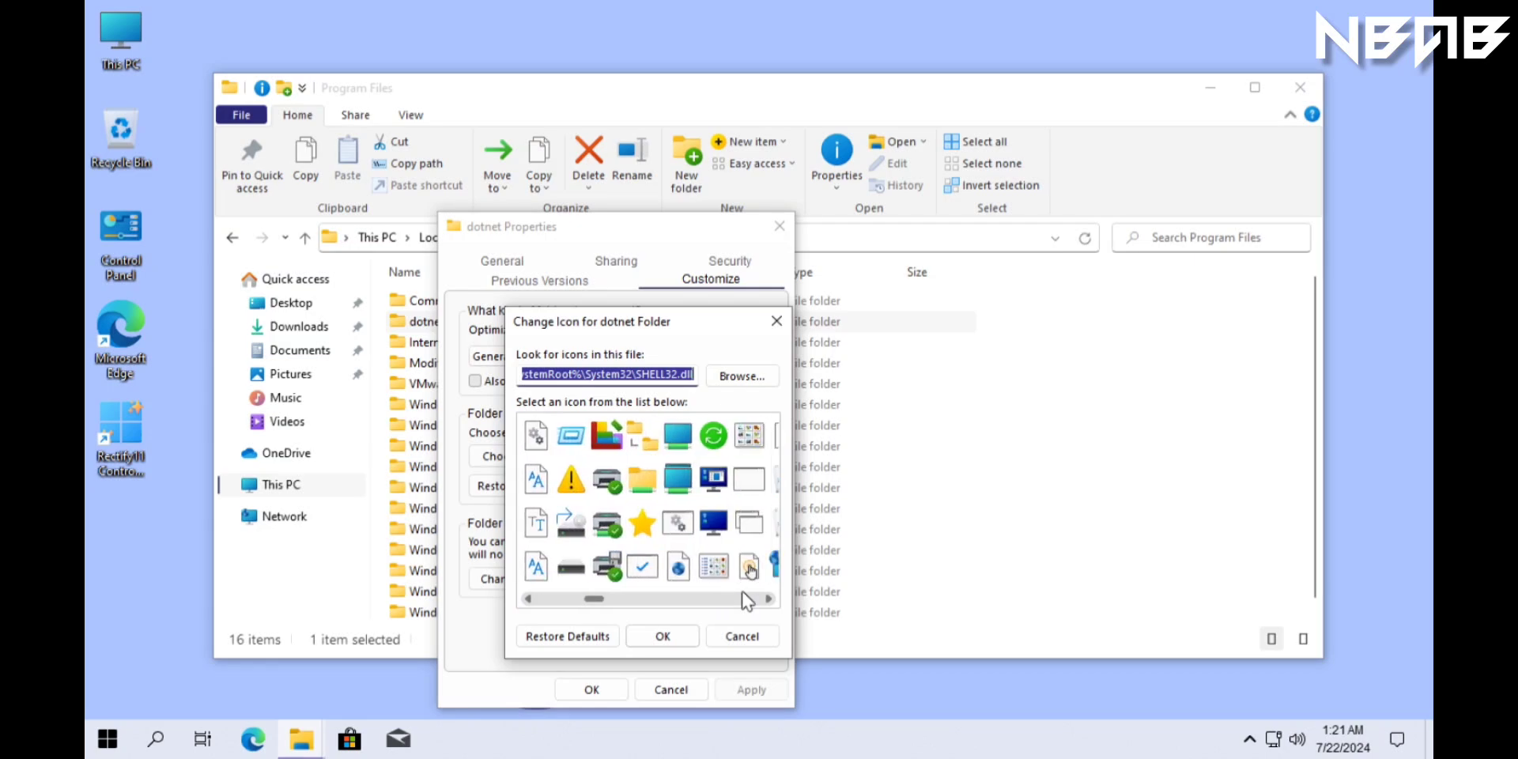
pyautogui.scroll(-5, 746, 605)
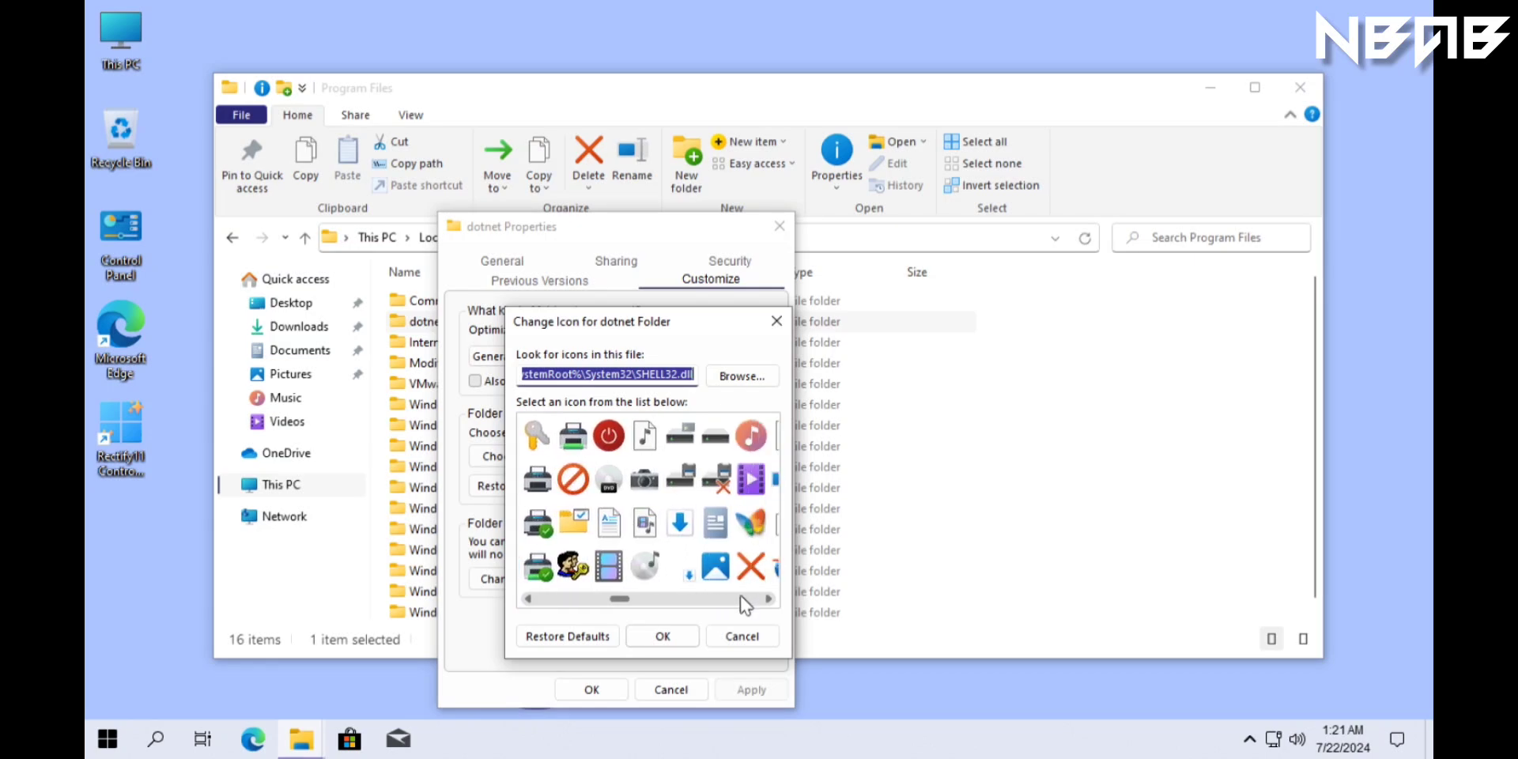
pyautogui.scroll(-5, 746, 606)
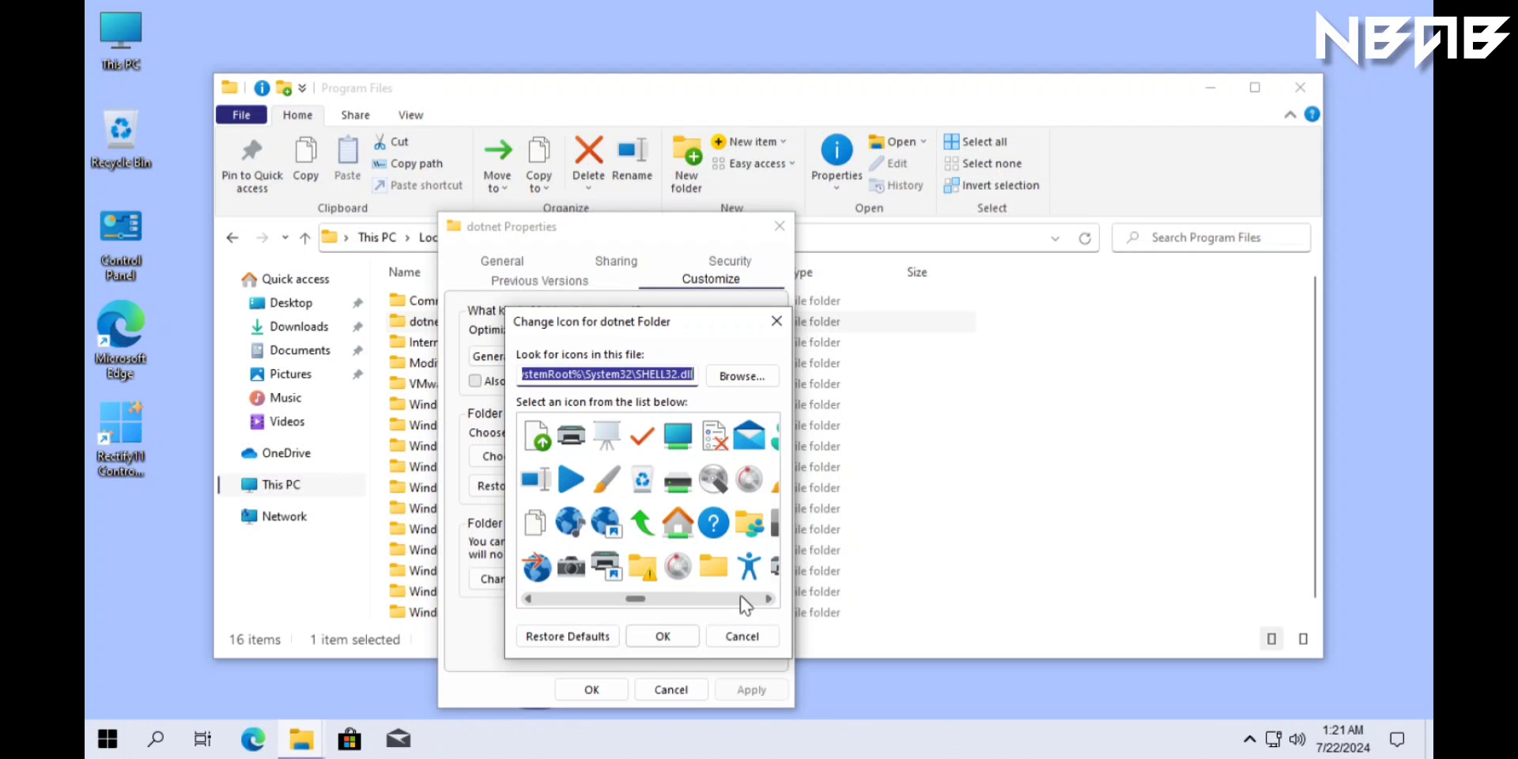
pyautogui.scroll(-5, 746, 605)
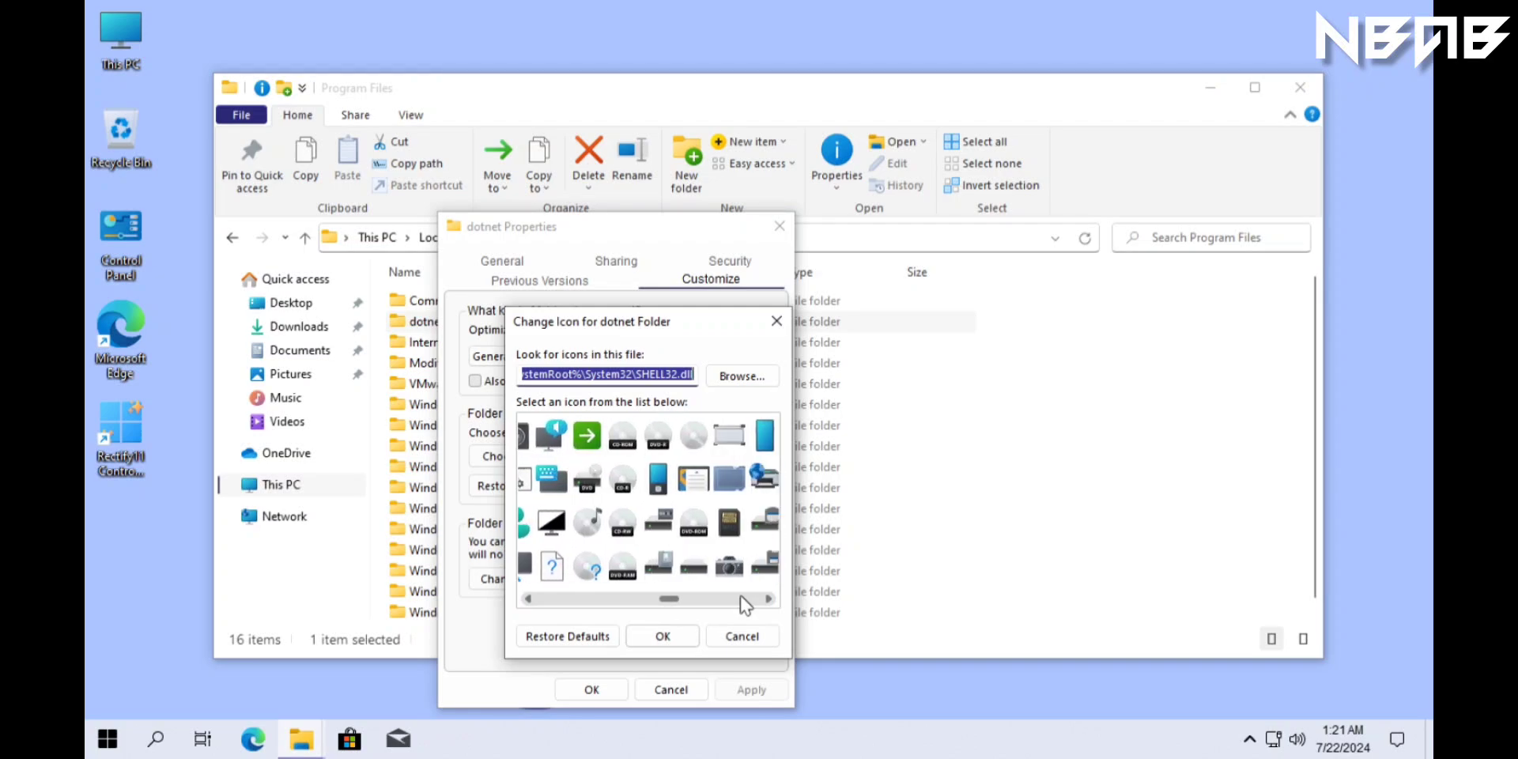
pyautogui.scroll(-5, 745, 605)
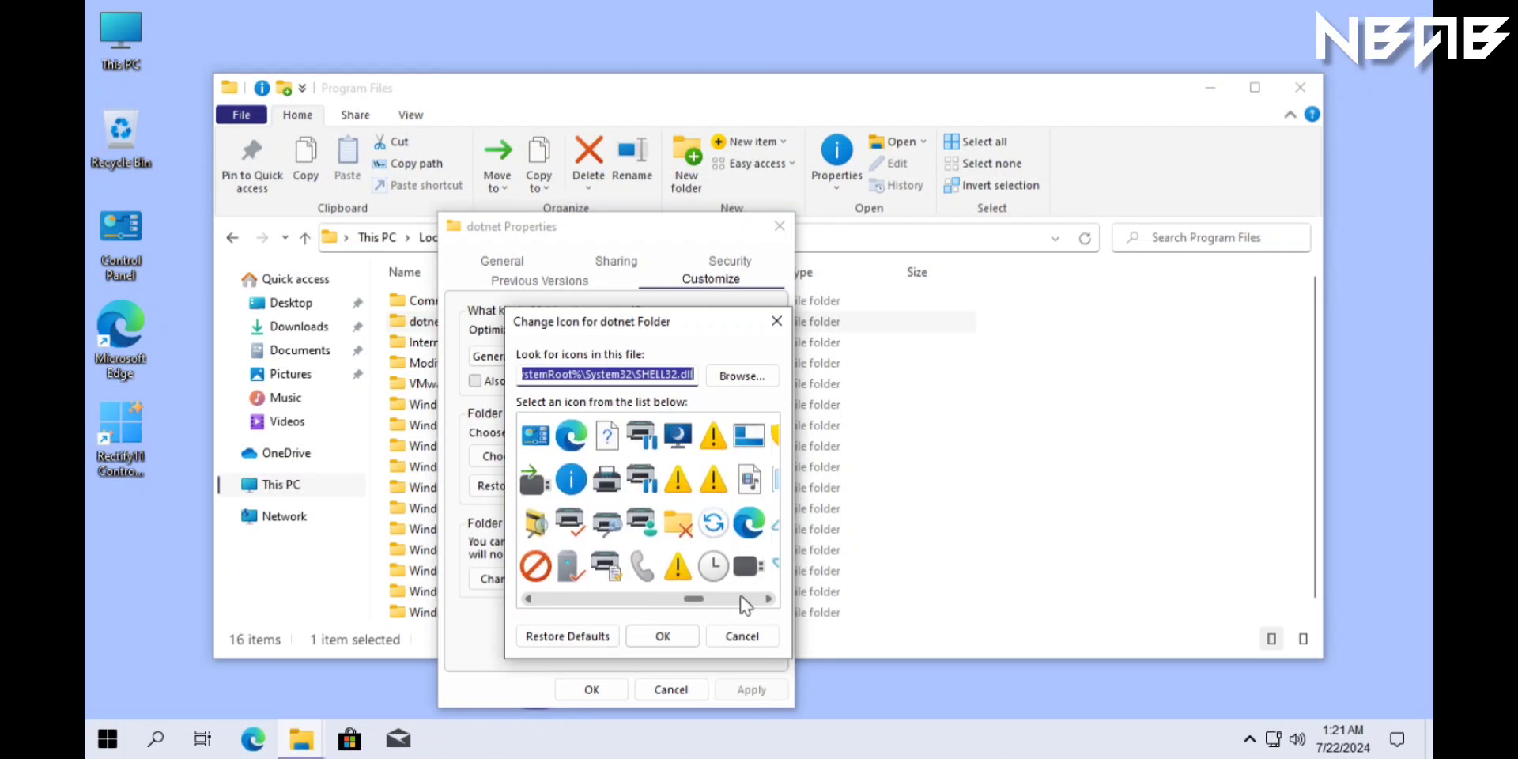
pyautogui.scroll(-3, 745, 606)
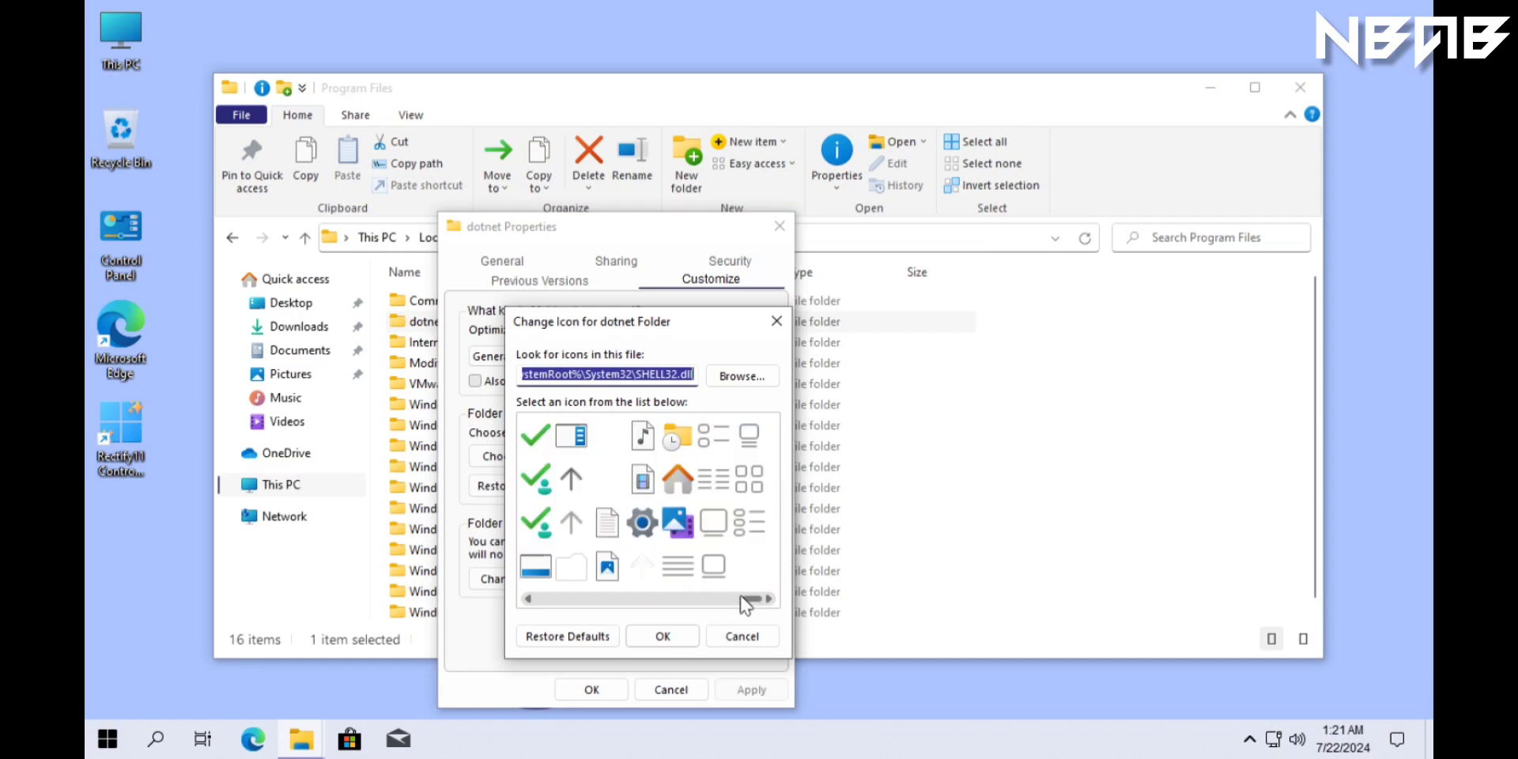
pyautogui.click(742, 636)
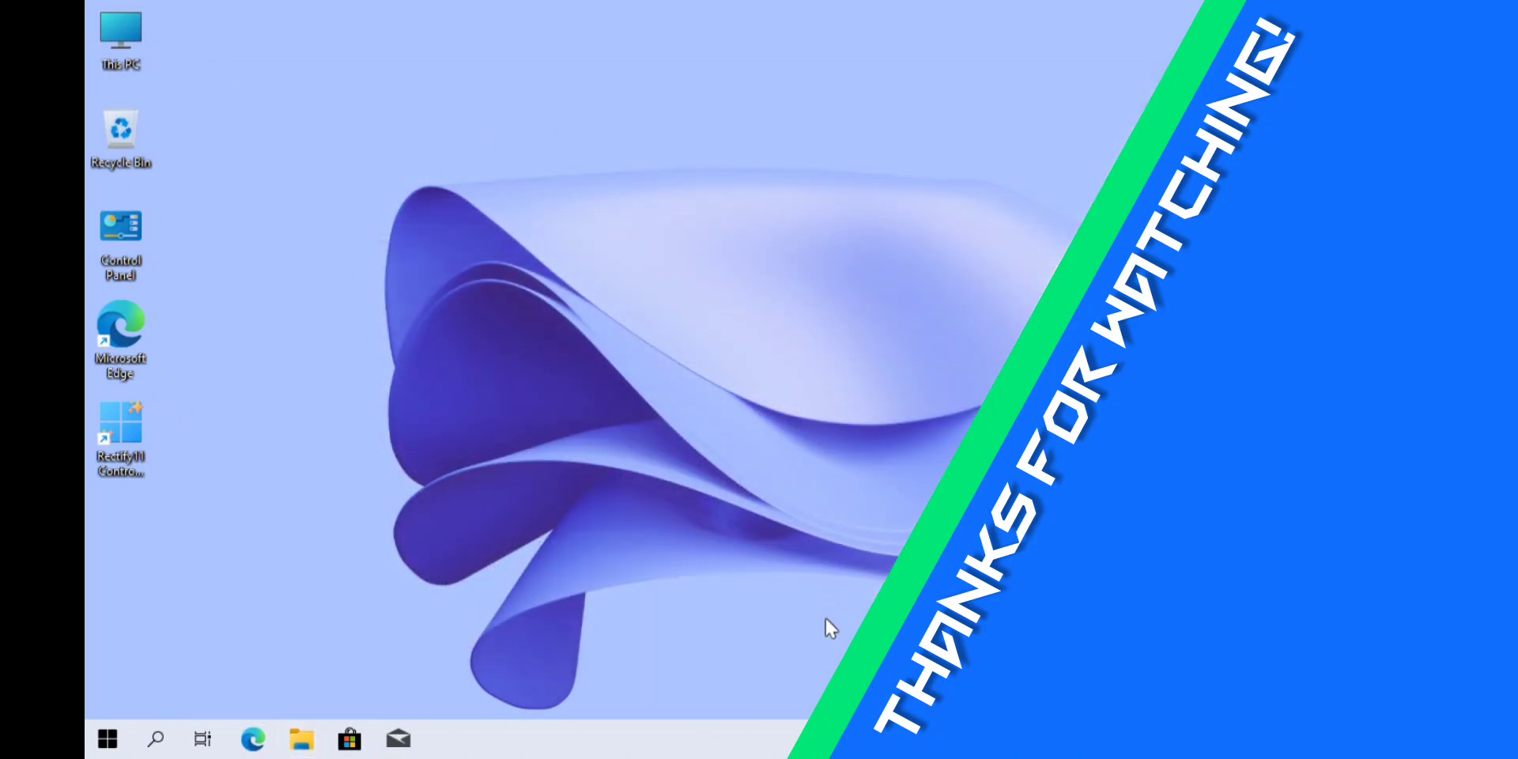
# Step: Show File Explorer's jump list of pinned and frequent locations on the taskbar, and dismiss it
pyautogui.rightClick(312, 735)
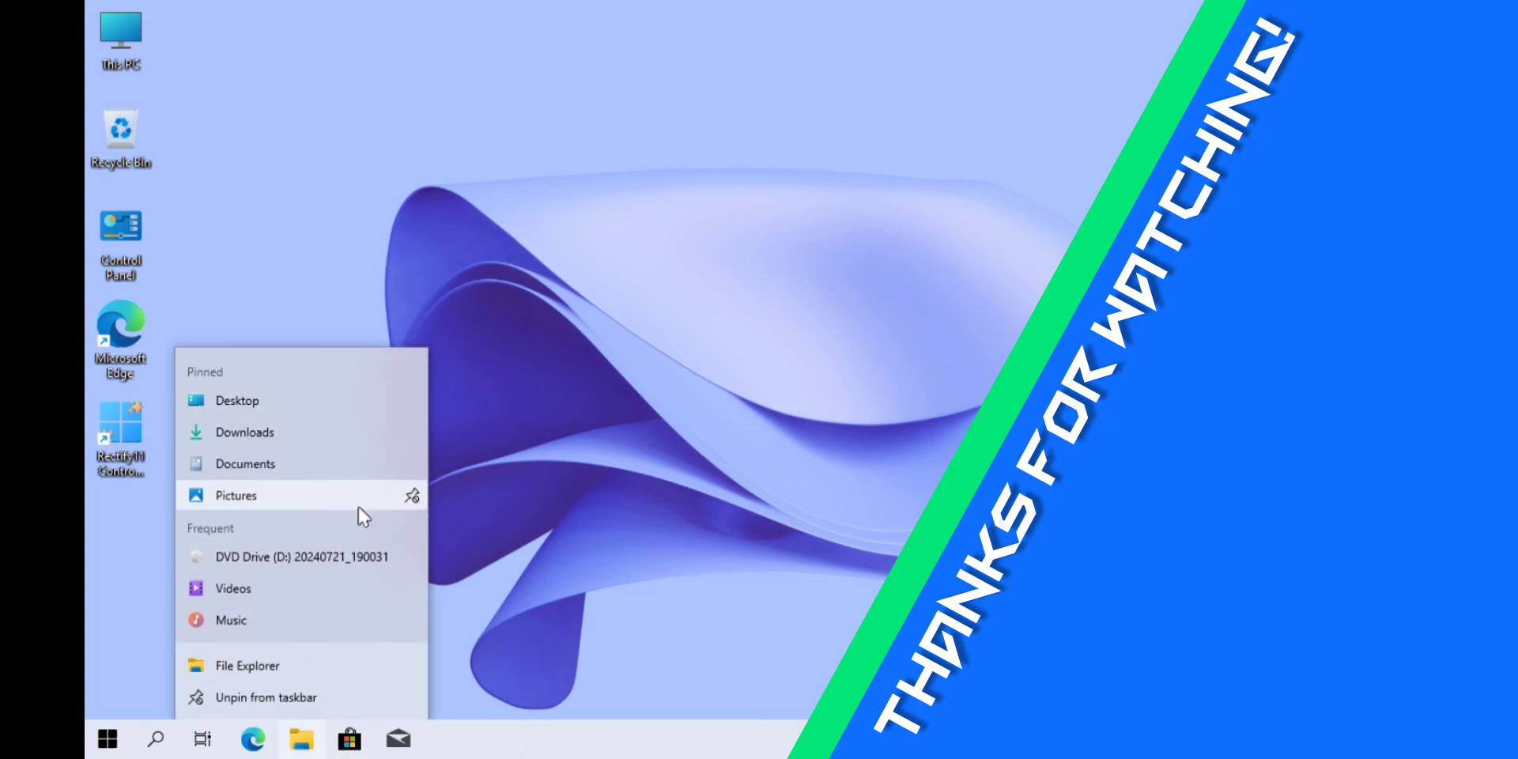
pyautogui.click(560, 650)
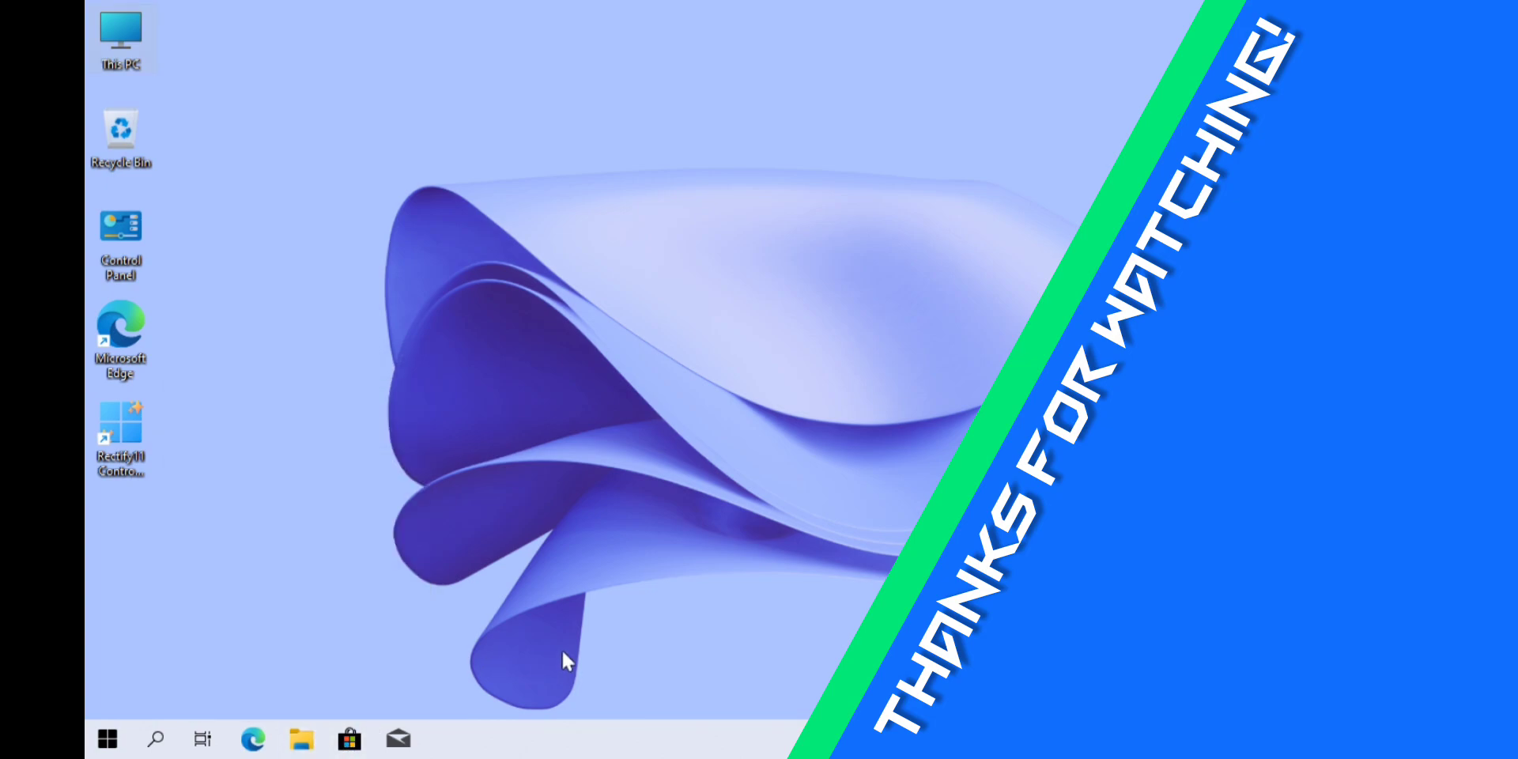